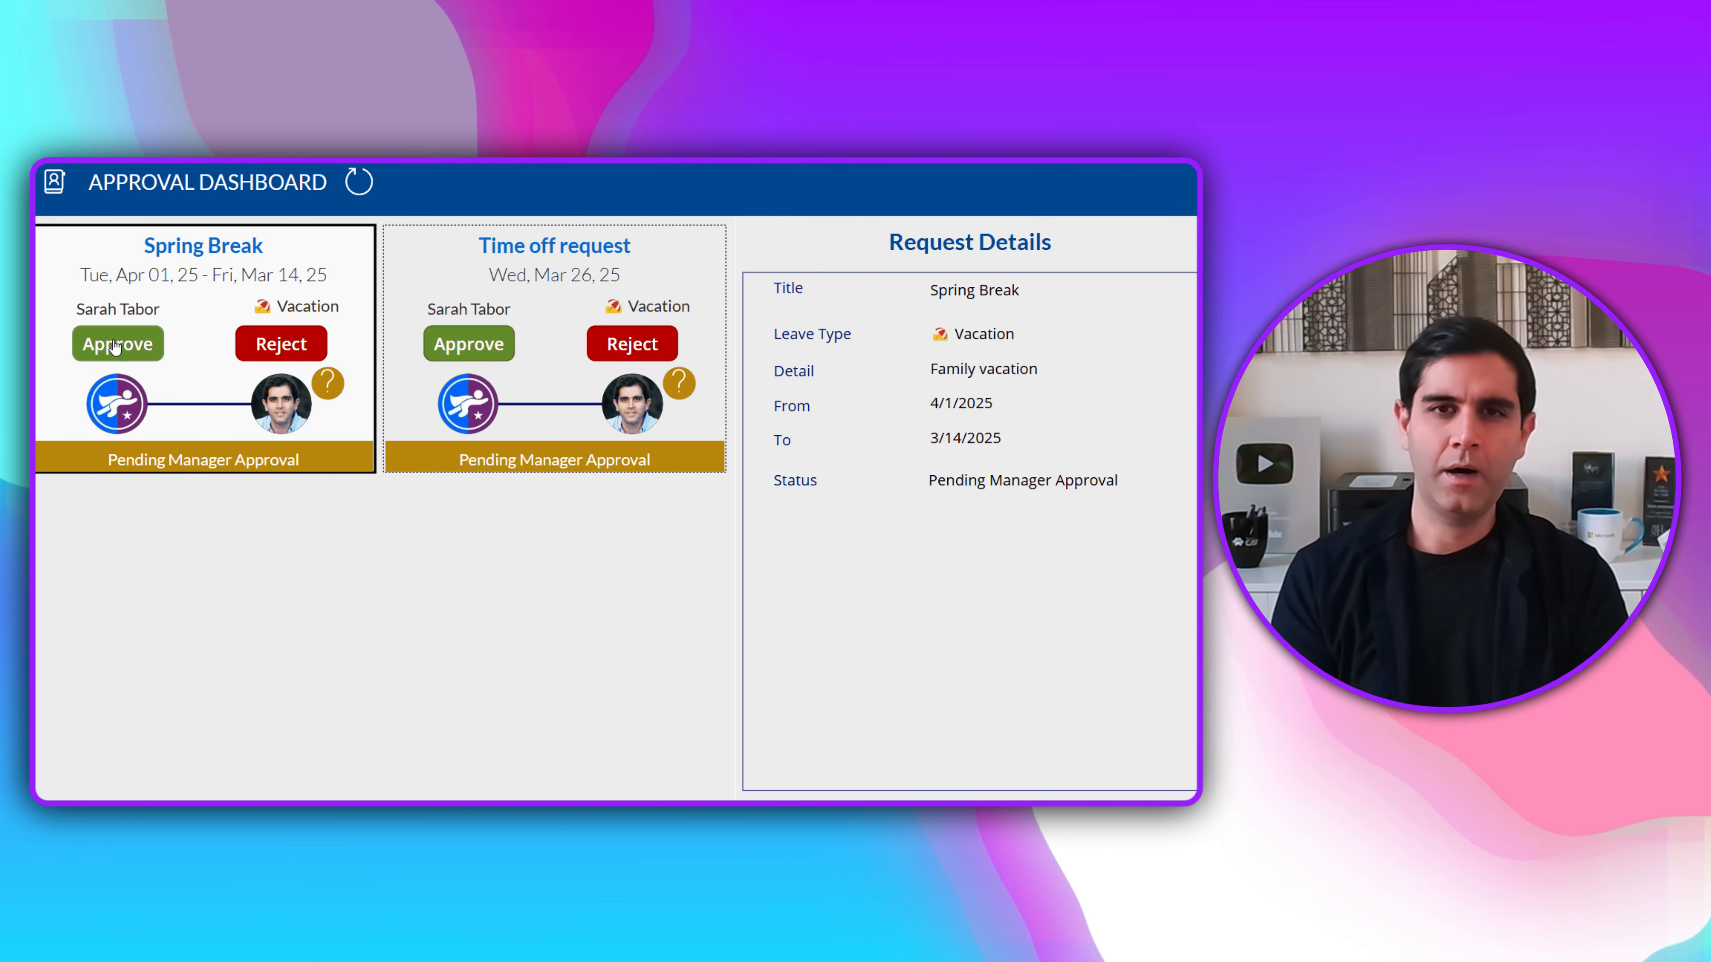
- Approve the Spring Break leave request with the comment "Enjoy your time off"
{"action": "left_click", "coordinate": [118, 347]}
{"action": "left_click", "coordinate": [592, 412]}
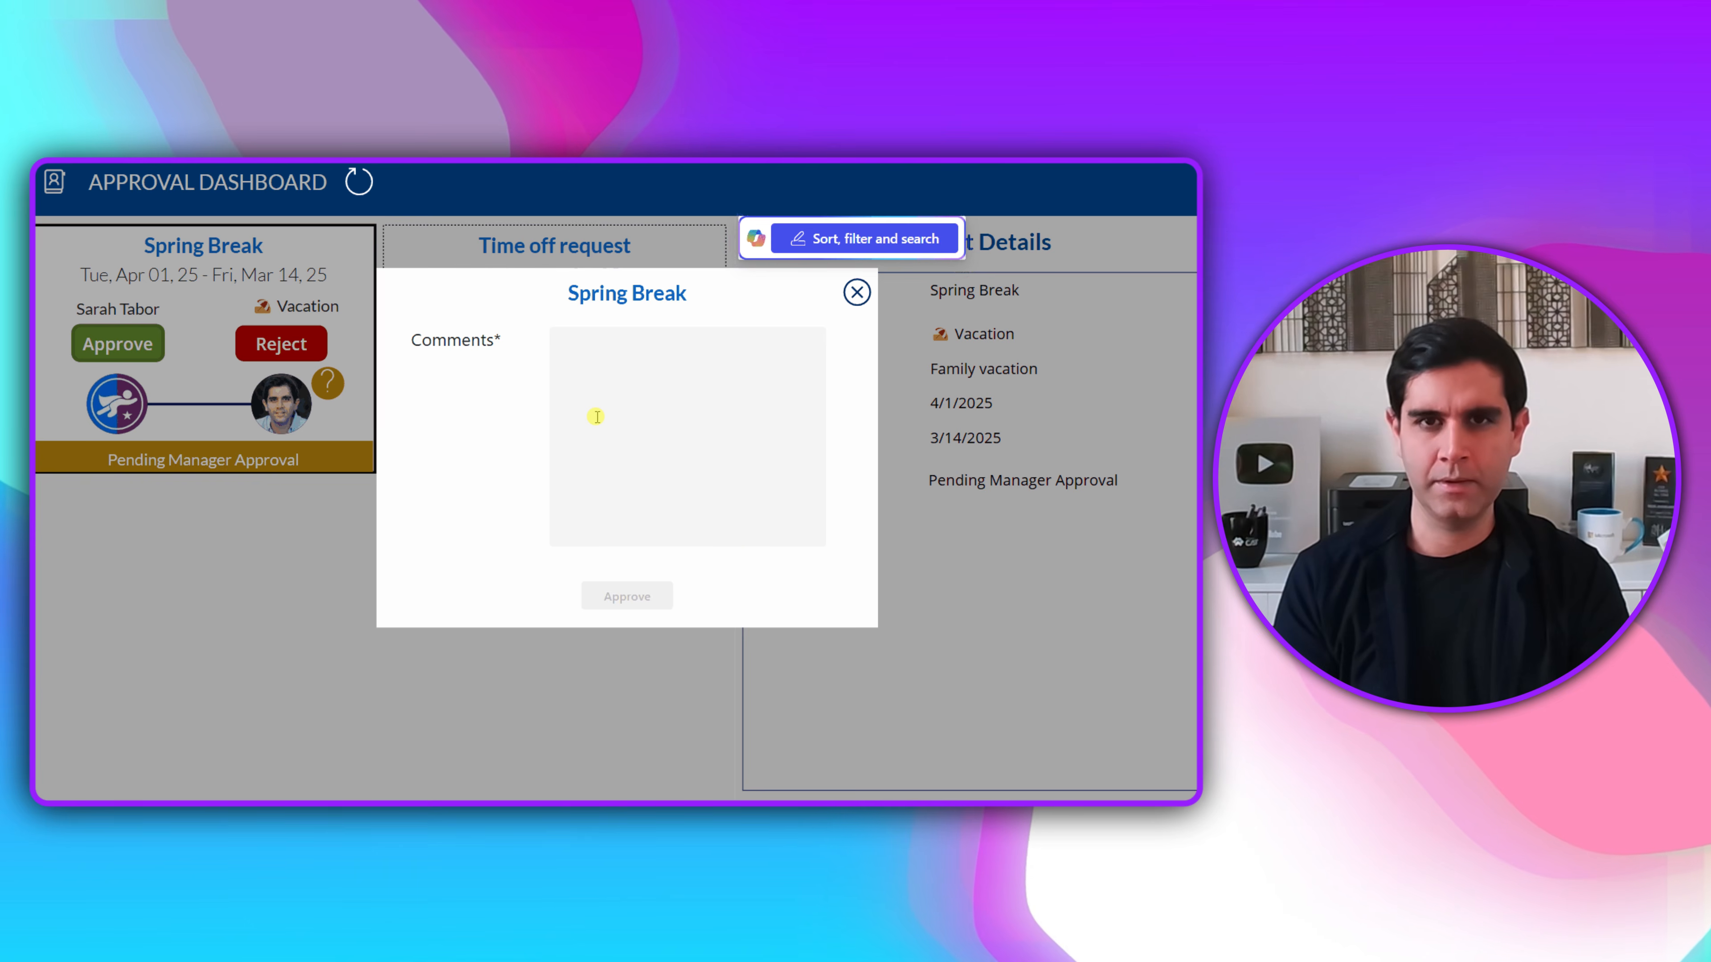
{"action": "type", "text": "Enjoy your time off"}
{"action": "left_click", "coordinate": [614, 598]}
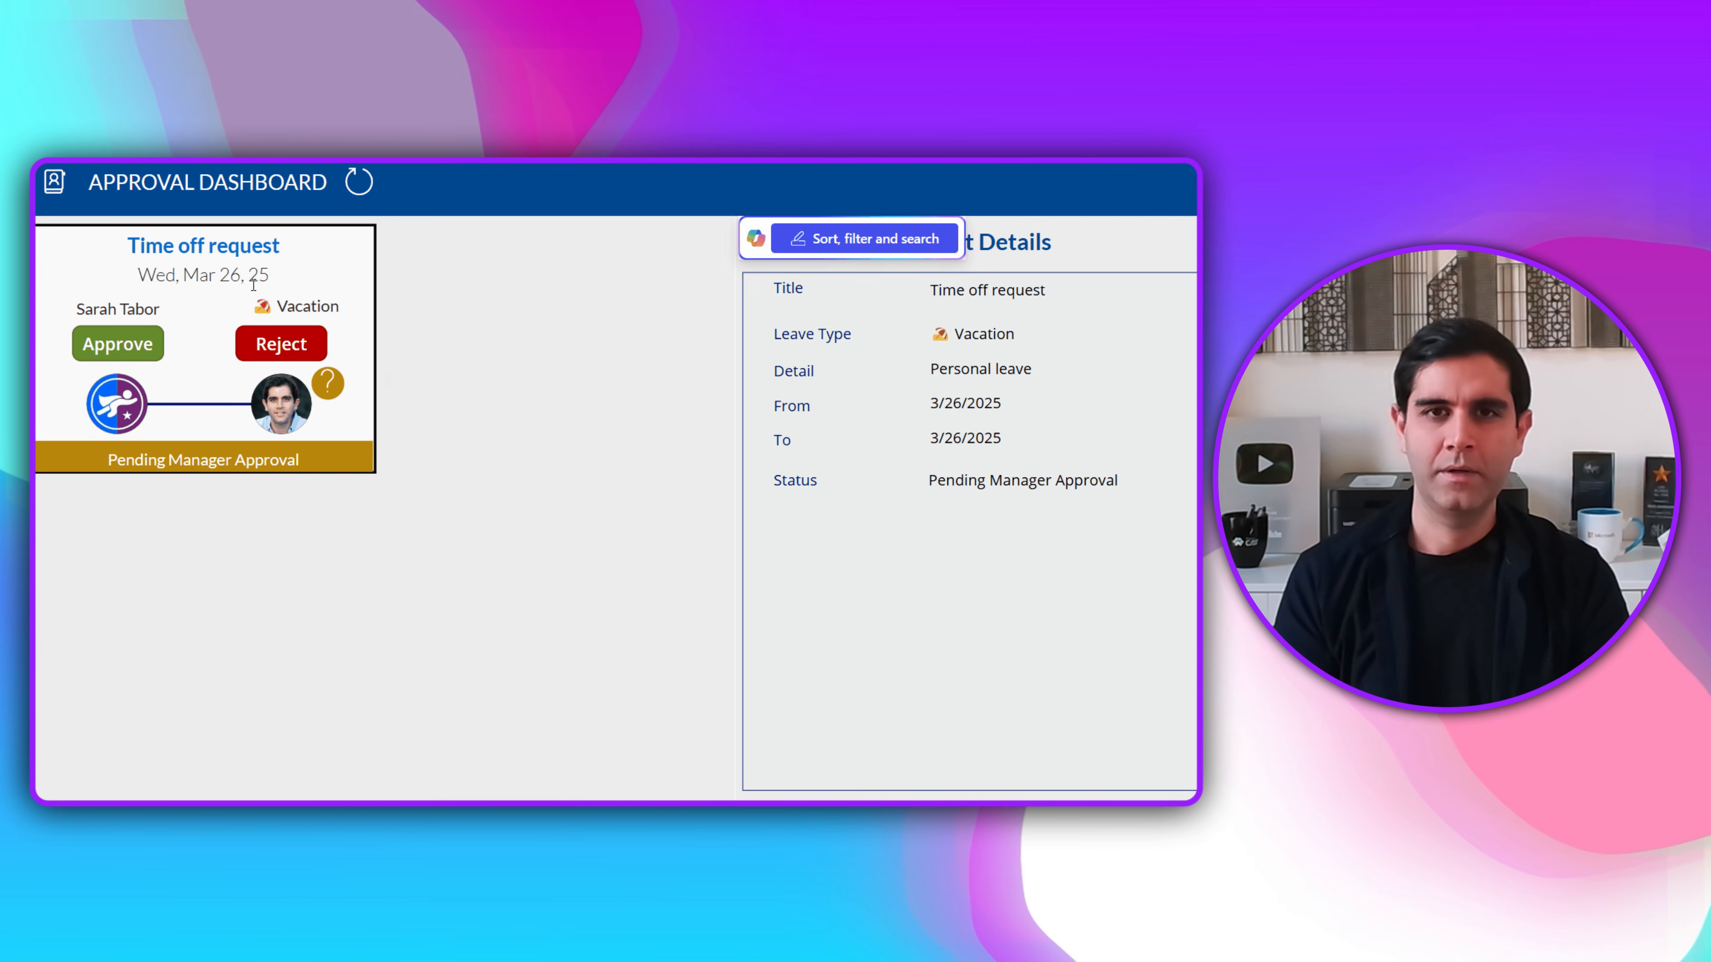
- Start rejecting the Time off request and open its comments for entry
{"action": "left_click", "coordinate": [287, 340]}
{"action": "left_click", "coordinate": [588, 384]}
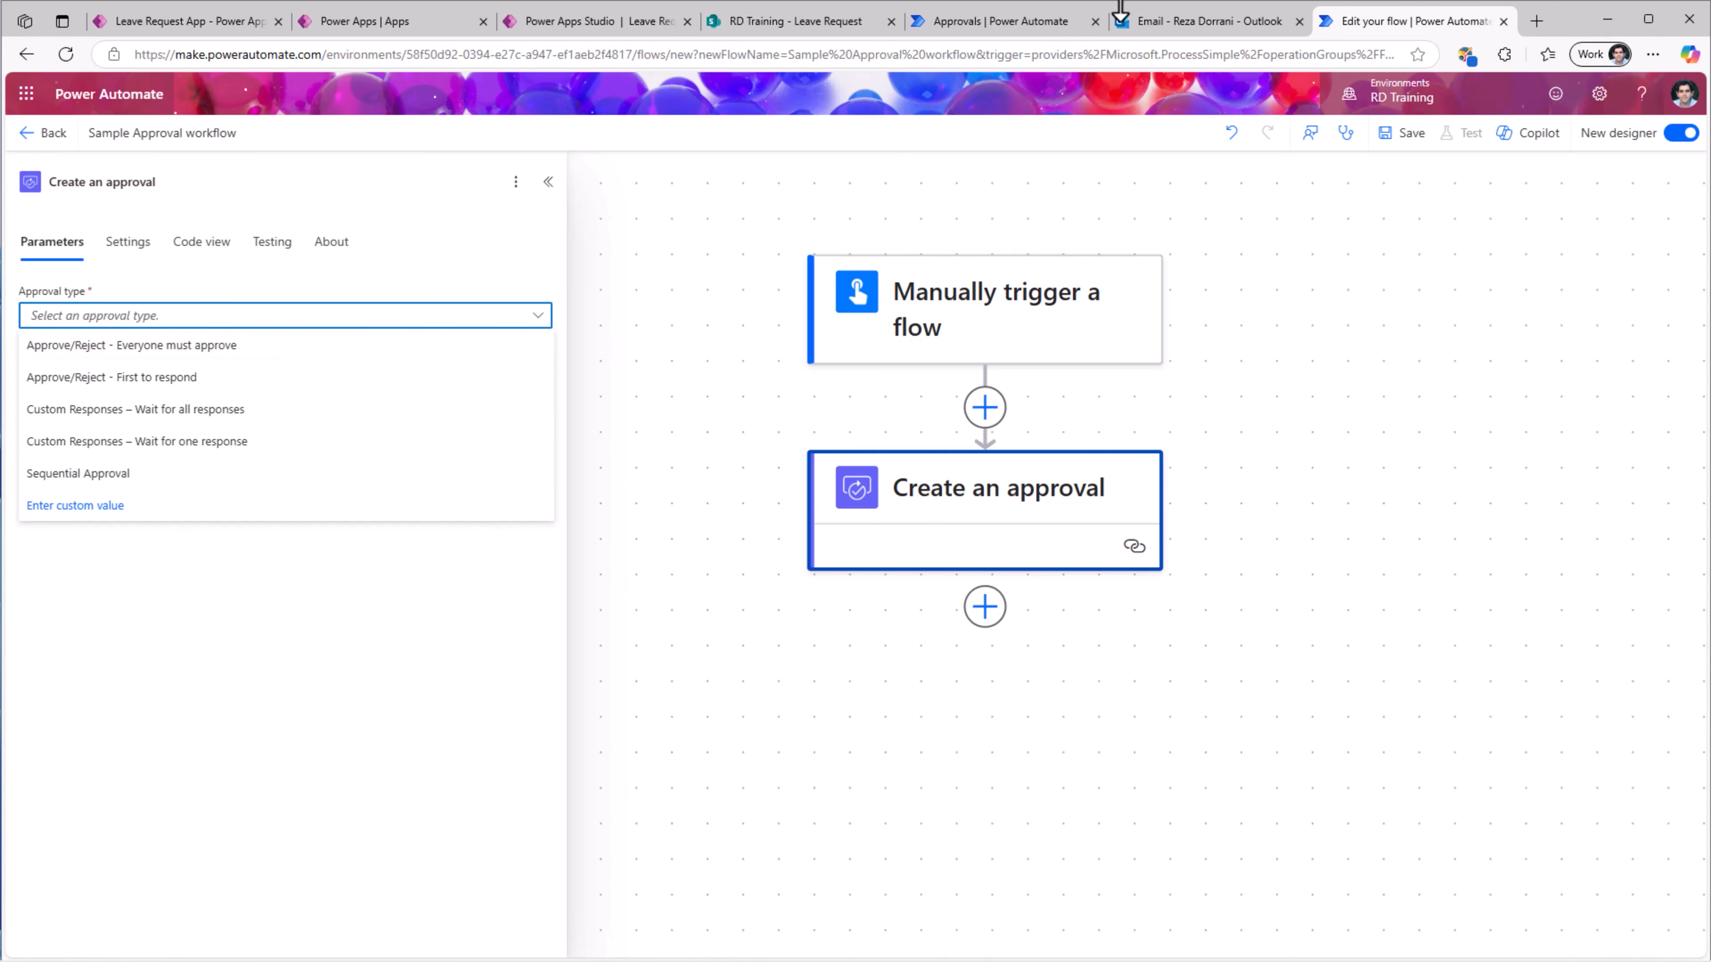
- View the approve response options for the Unwell leave request in the Outlook email and in the Power Automate approvals list
{"action": "left_click", "coordinate": [1187, 26]}
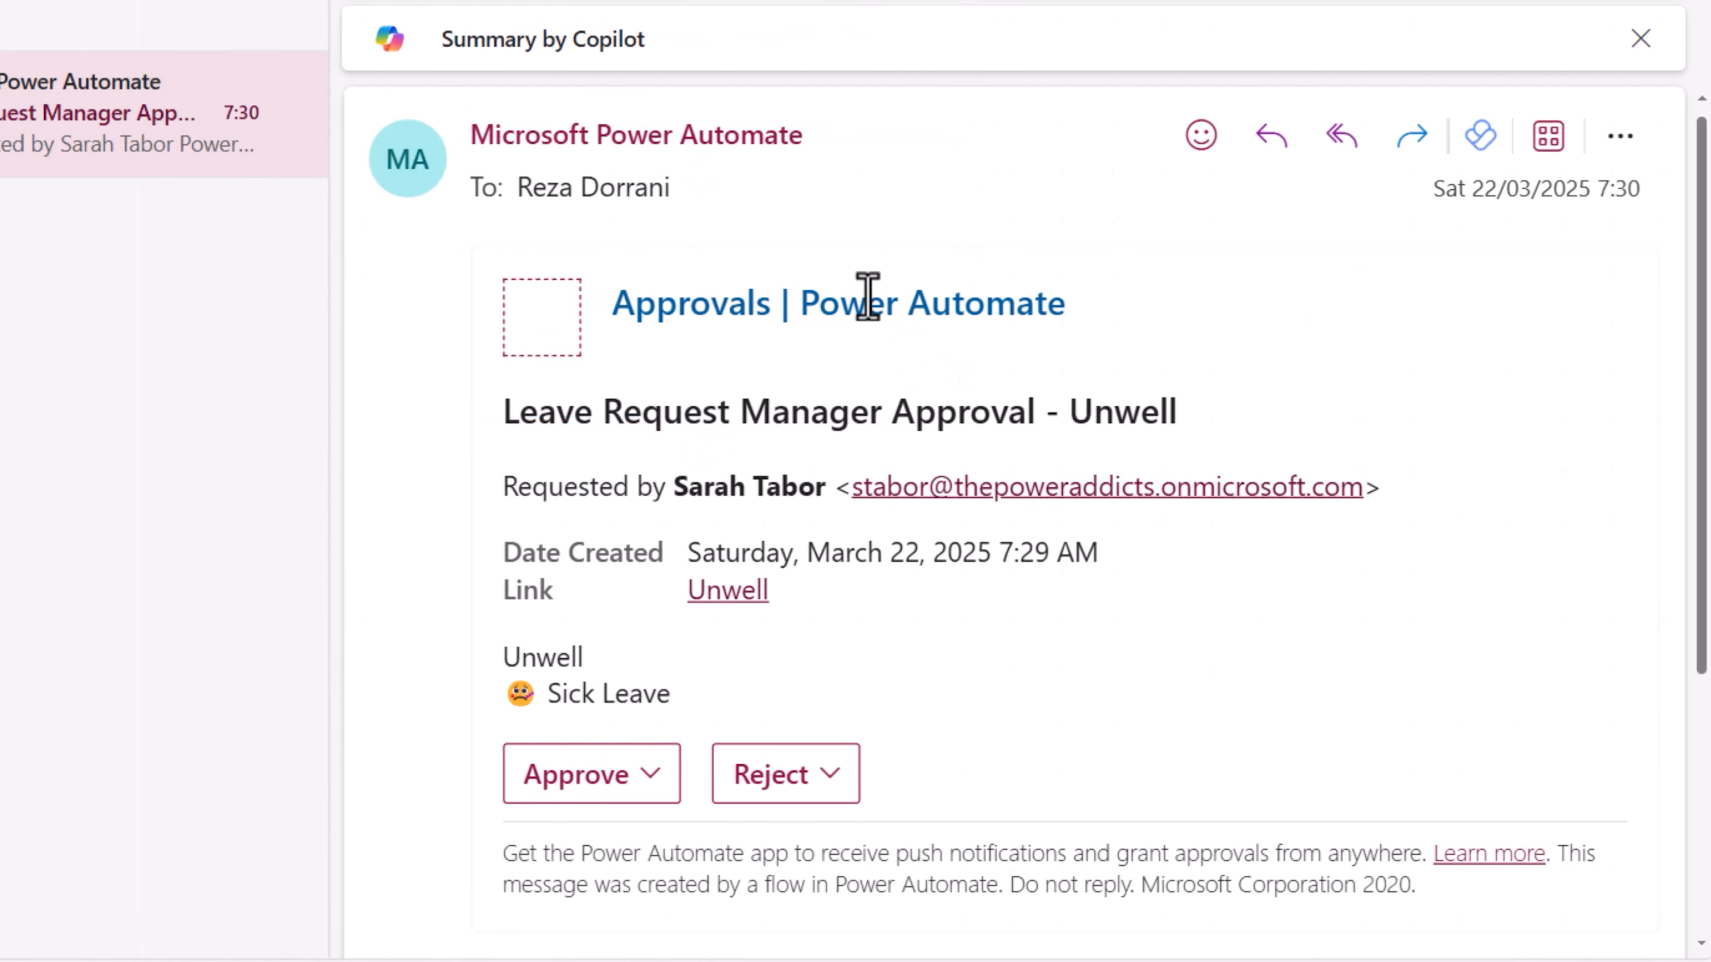
{"action": "left_click", "coordinate": [653, 794]}
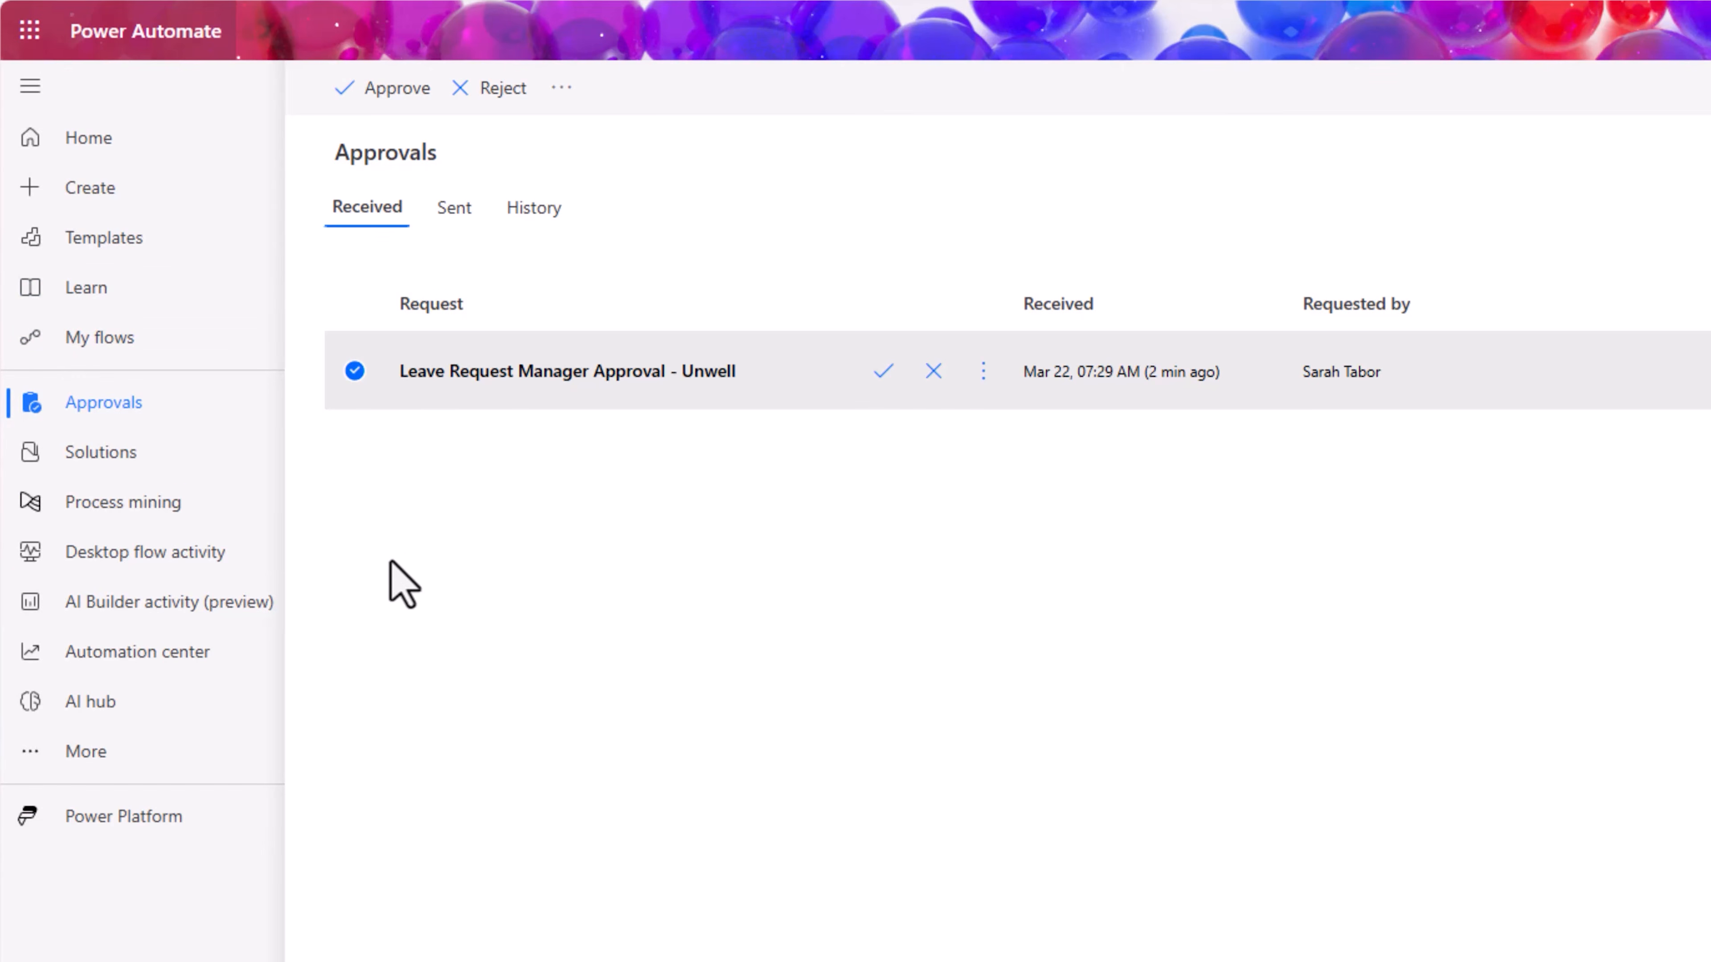
{"action": "left_click", "coordinate": [883, 371]}
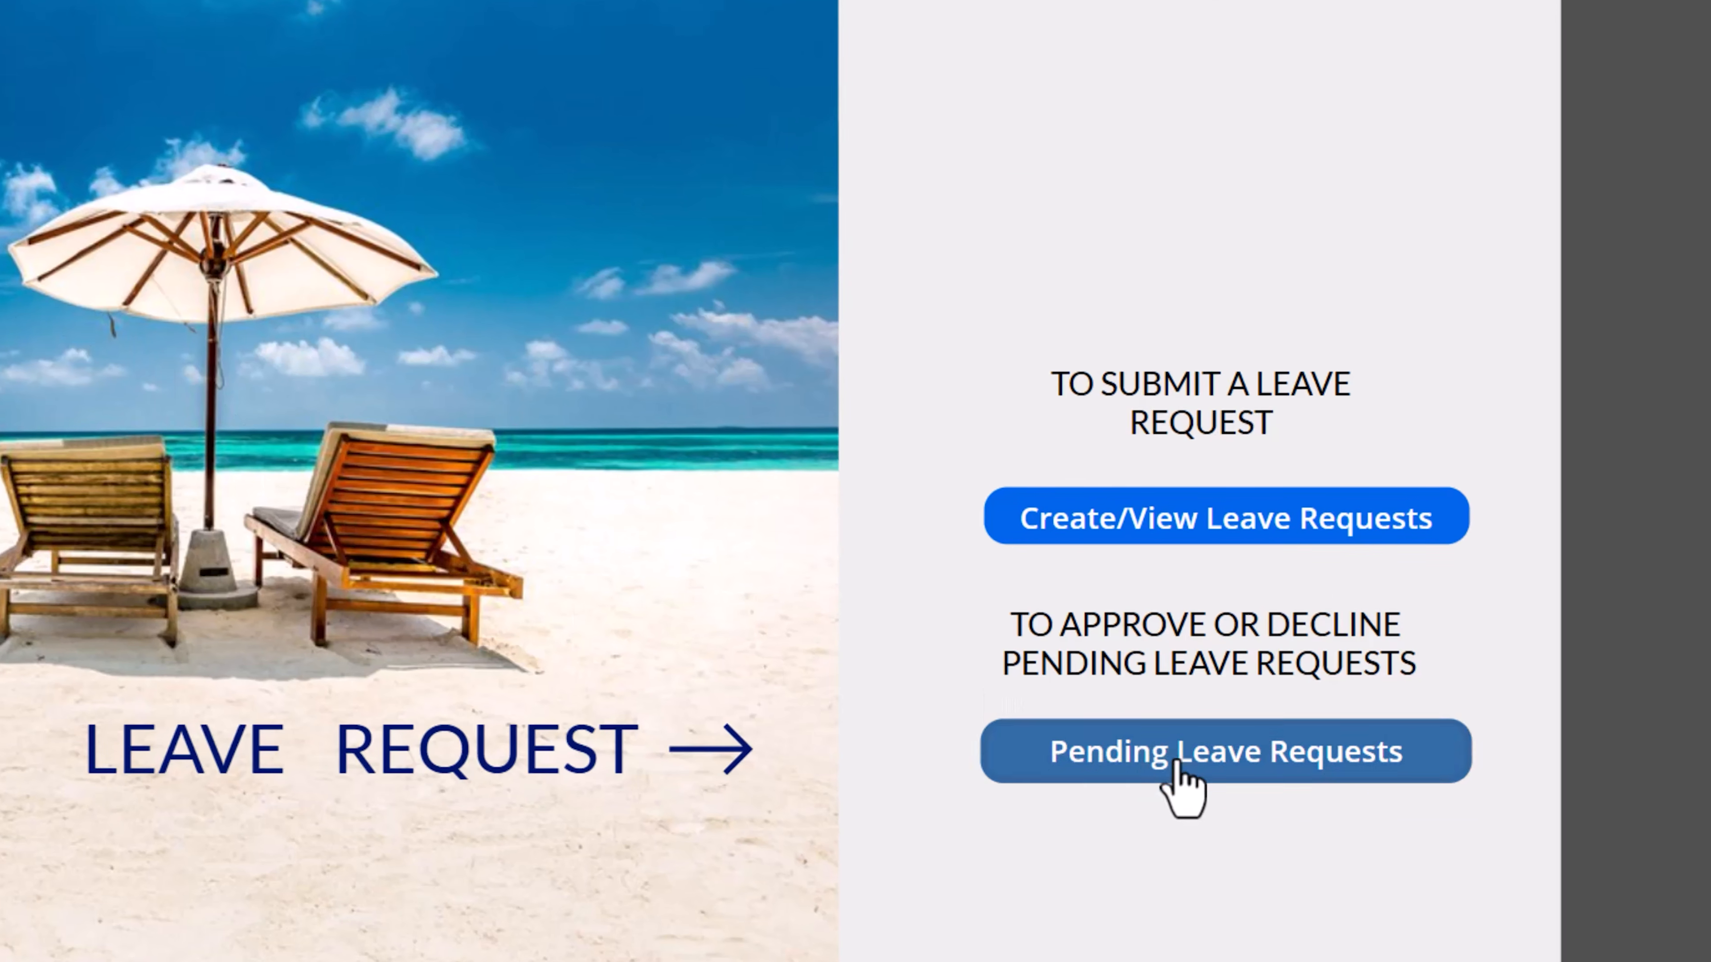
- Open the pending leave requests, approve the Unwell request with the comment "Hope you feel better soon", and refresh the approval dashboard
{"action": "left_click", "coordinate": [1175, 764]}
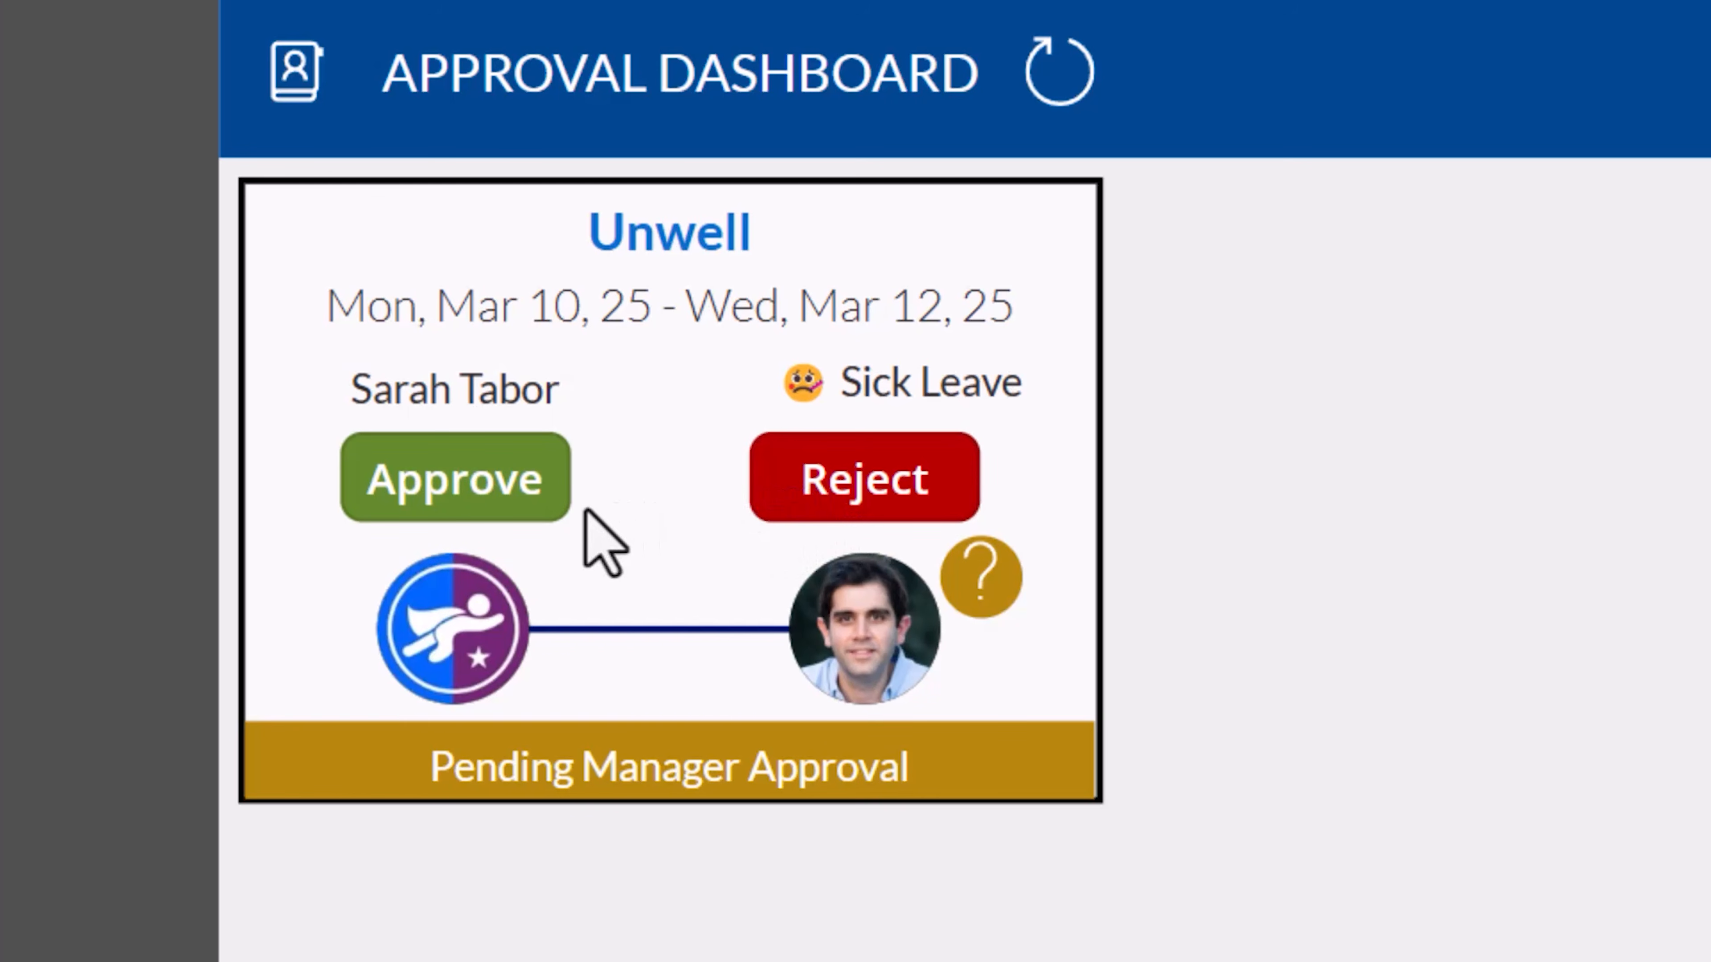
{"action": "left_click", "coordinate": [518, 507]}
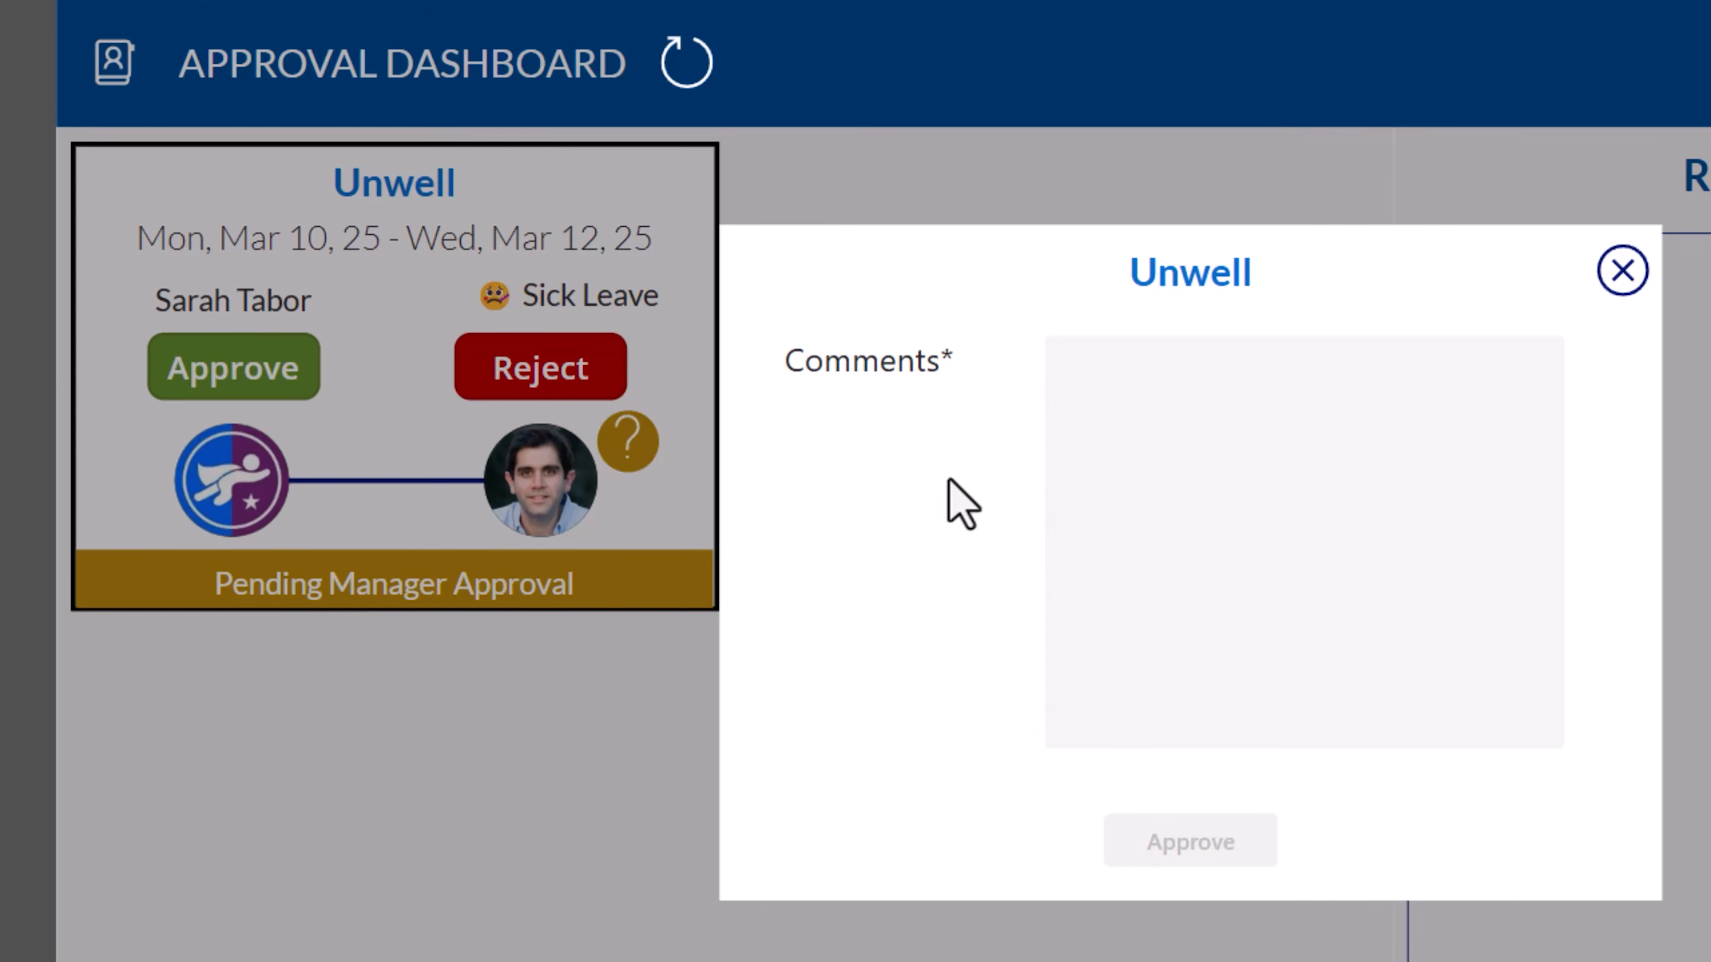
{"action": "left_click", "coordinate": [1112, 467]}
{"action": "type", "text": "Hope "}
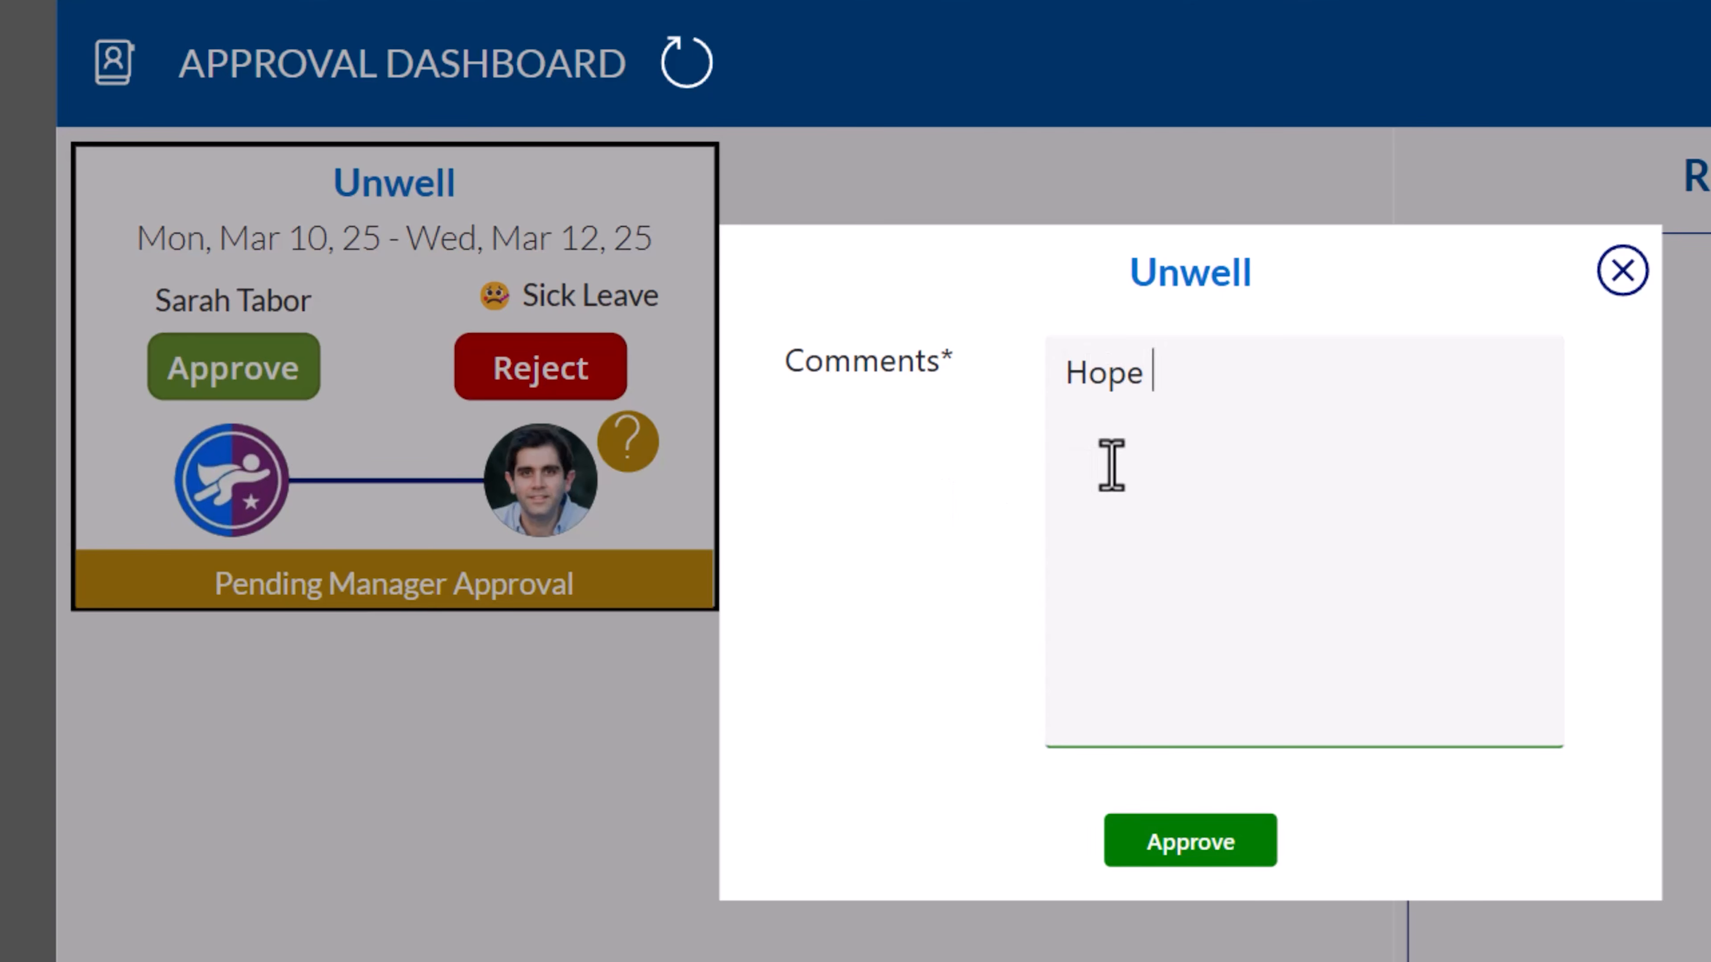
{"action": "type", "text": "you feel better soon"}
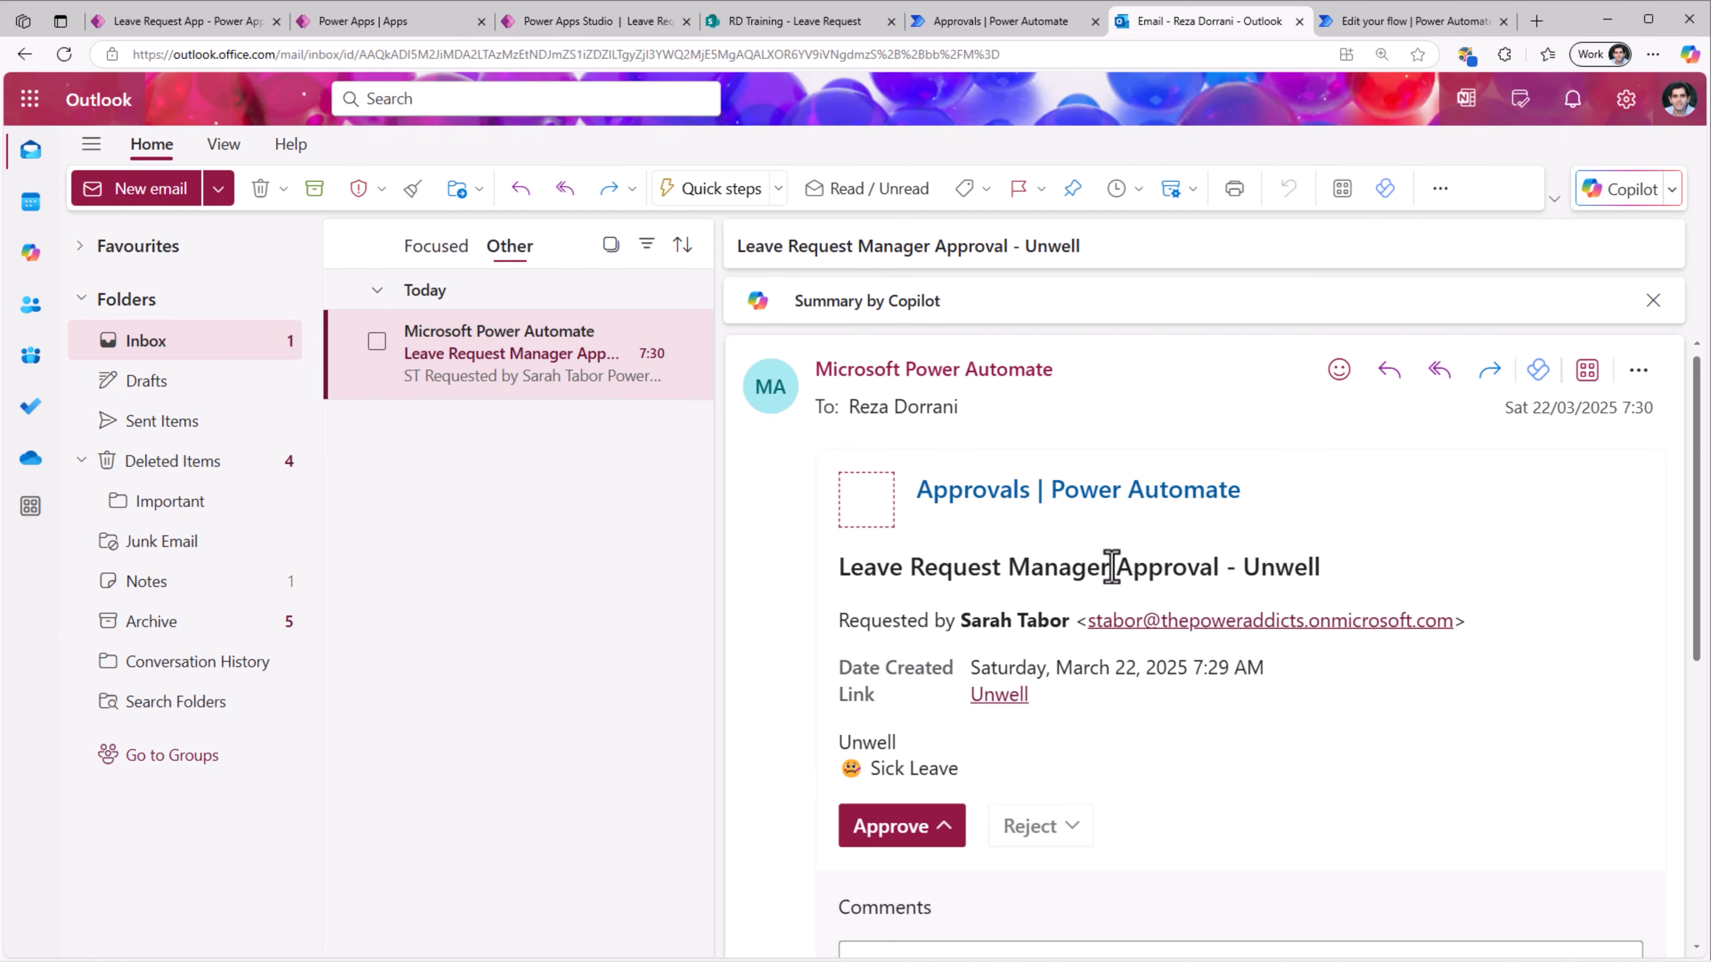
{"action": "scroll", "coordinate": [1112, 566], "scroll_direction": "down", "scroll_amount": 1}
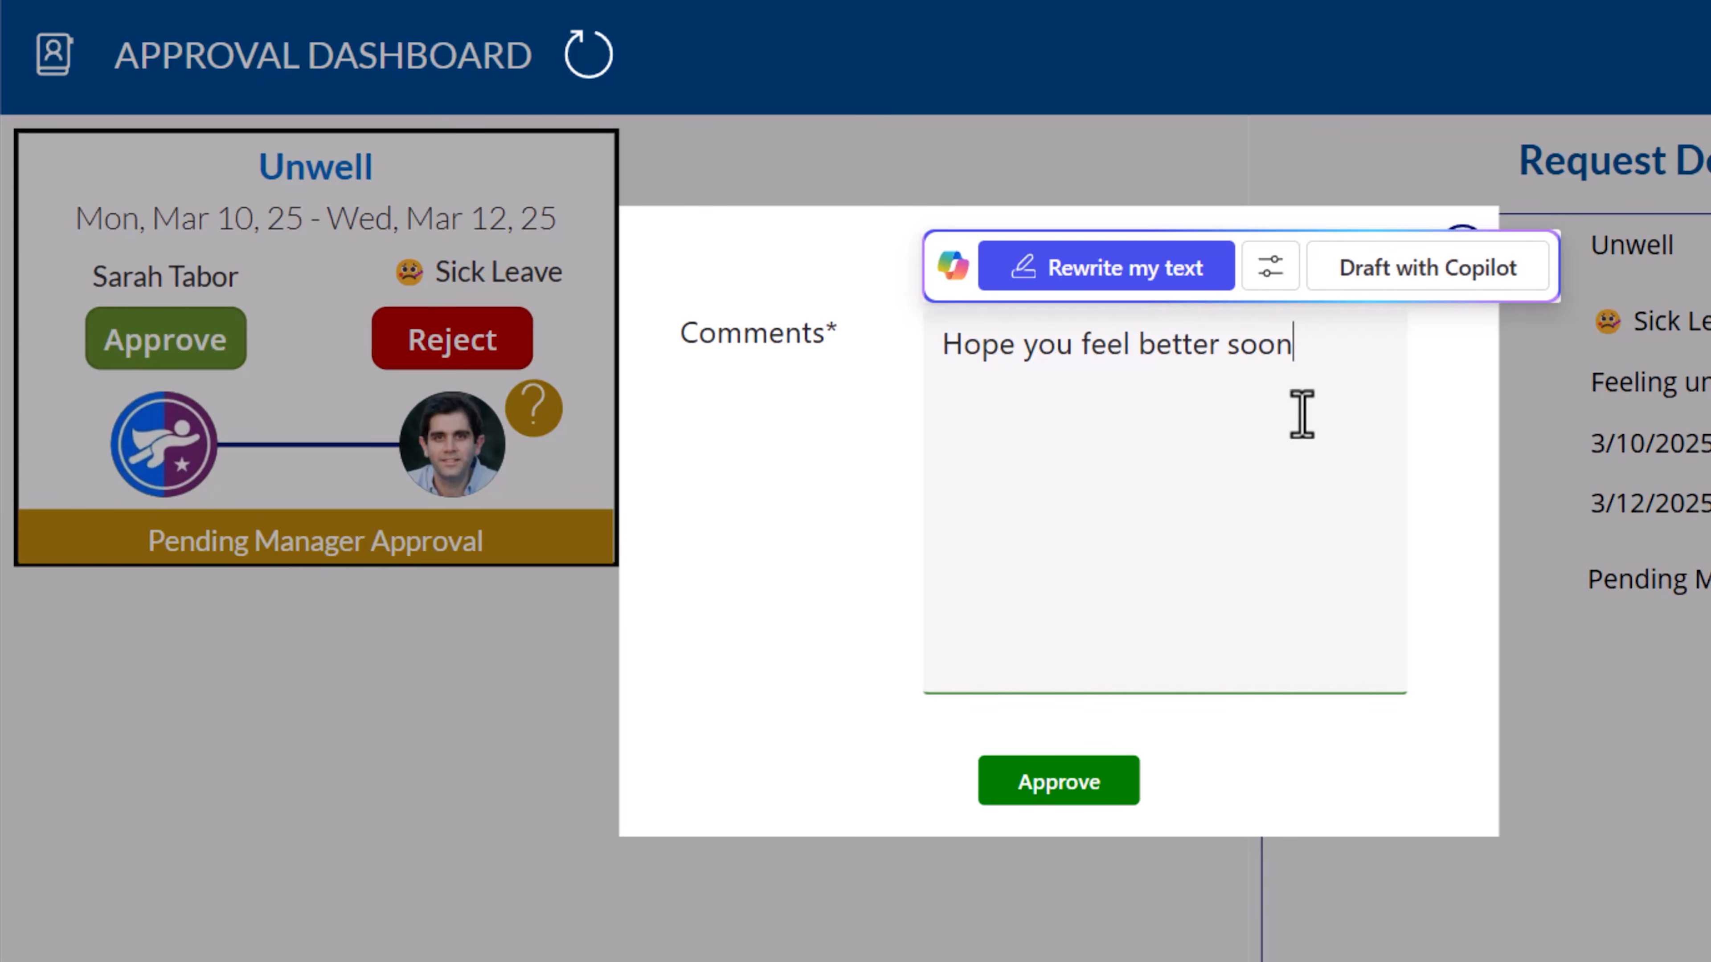
{"action": "left_click", "coordinate": [1113, 795]}
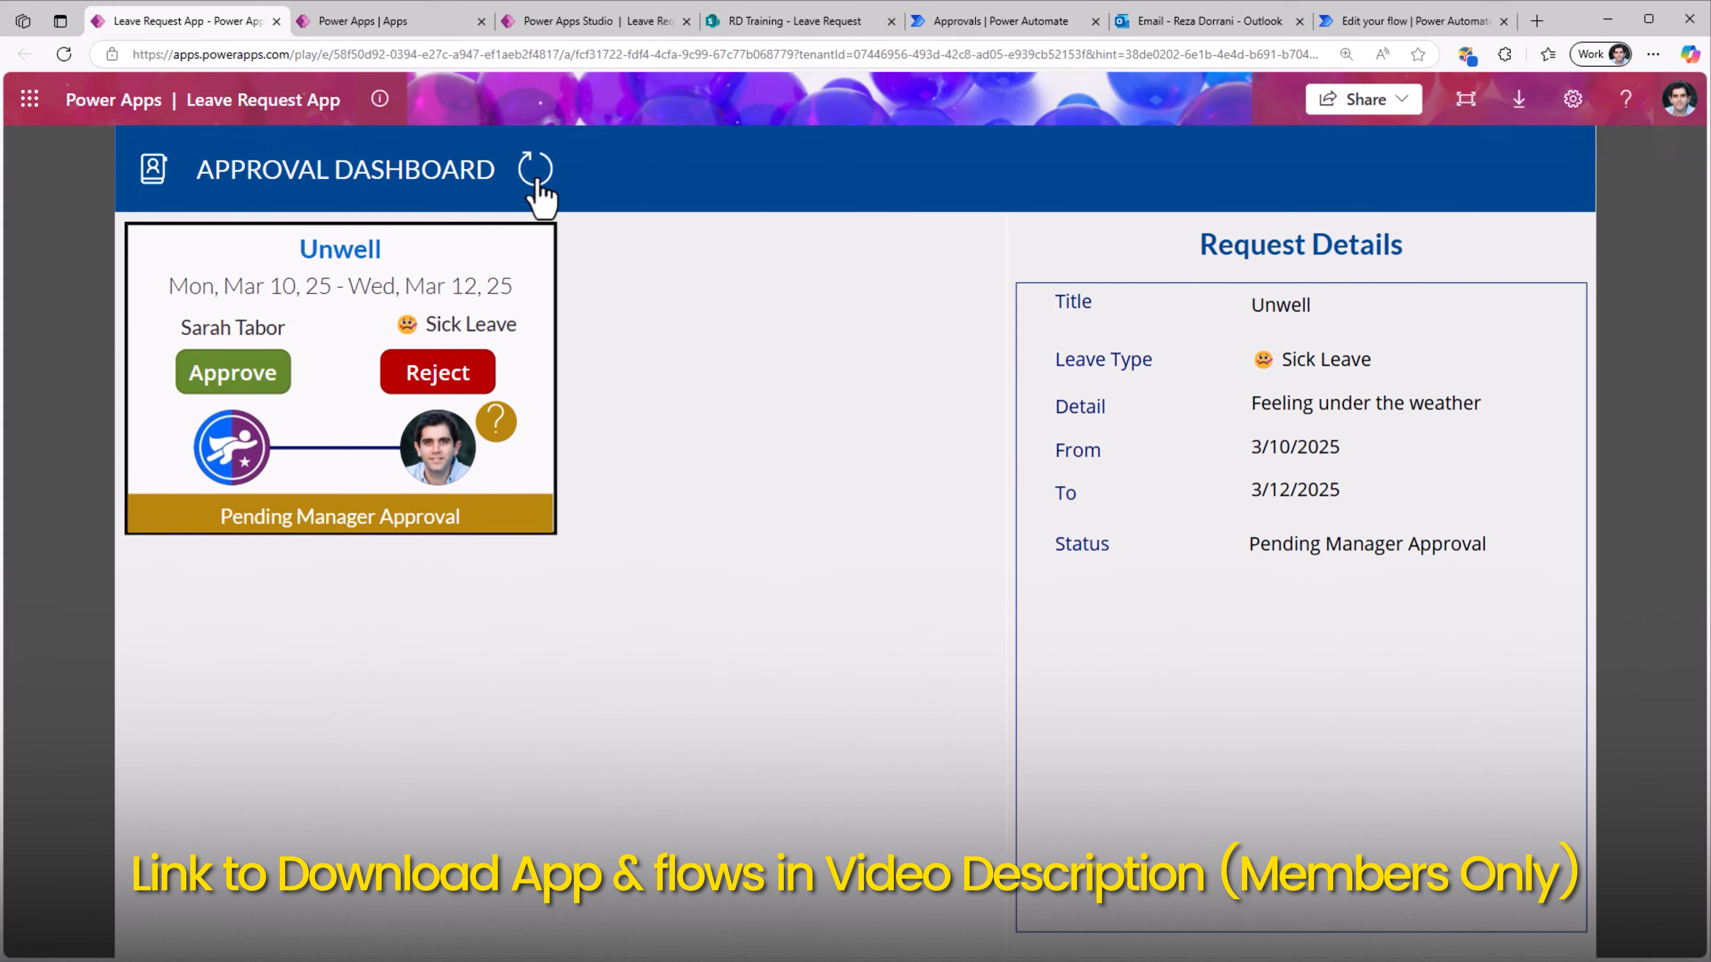
{"action": "left_click", "coordinate": [537, 181]}
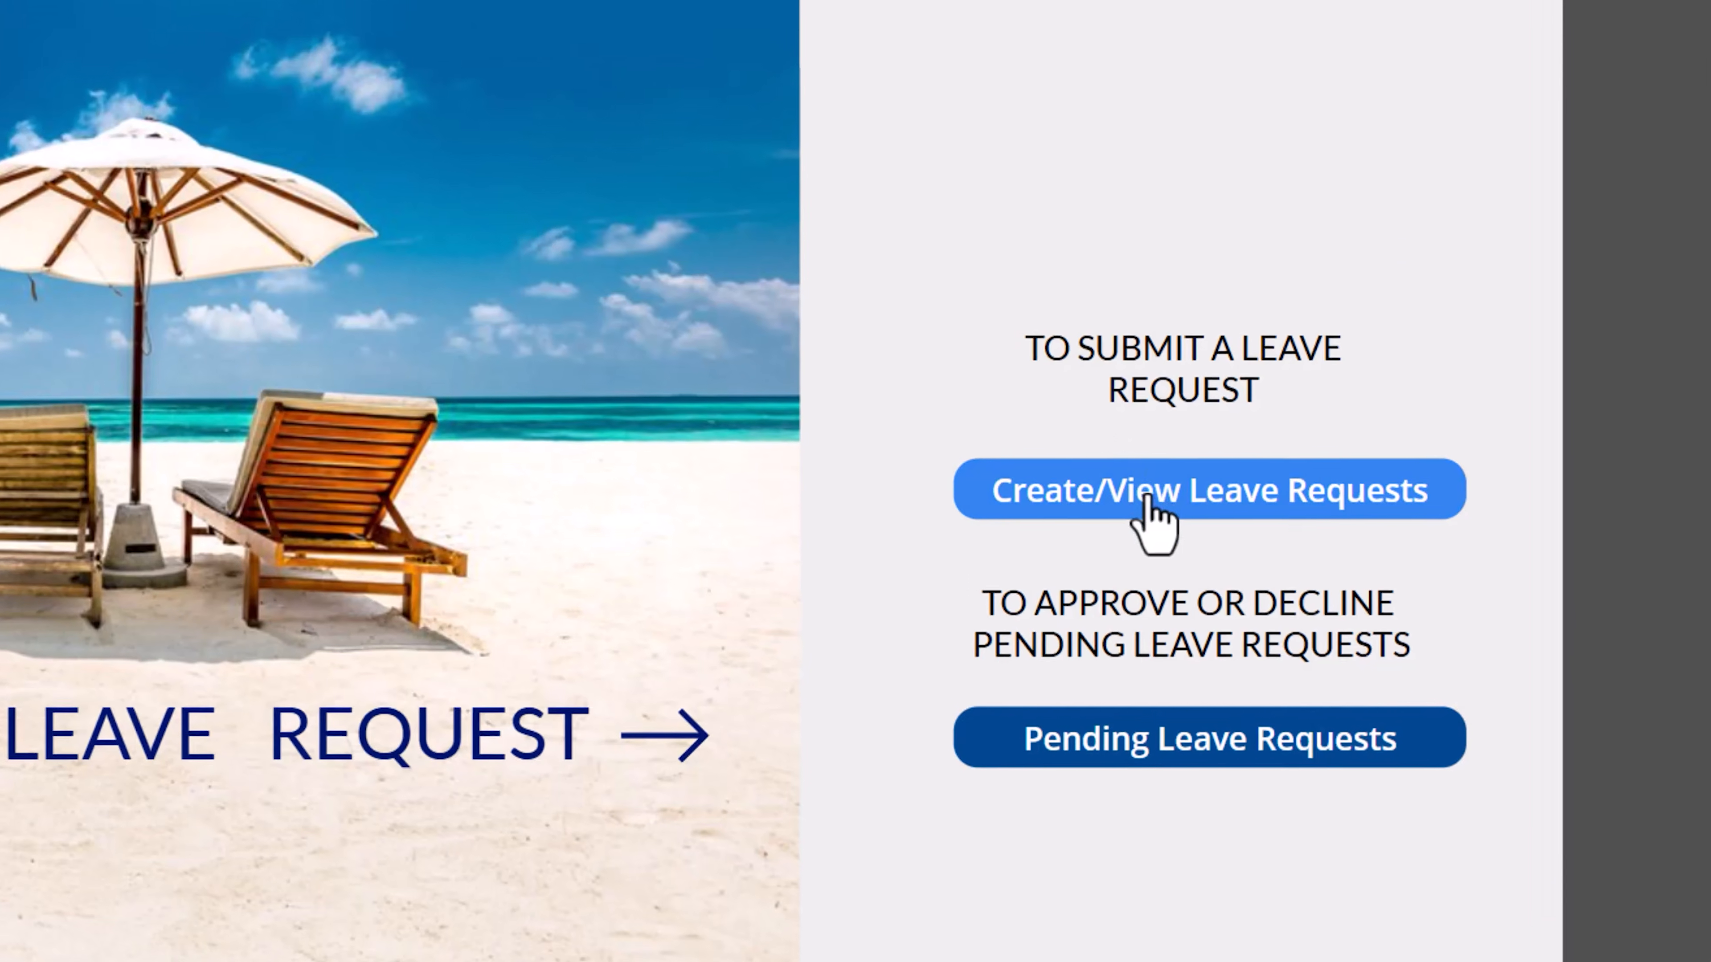
- Check the Unwell request's approval comments in My Leave Requests and its approval email in Outlook
{"action": "left_click", "coordinate": [1323, 637]}
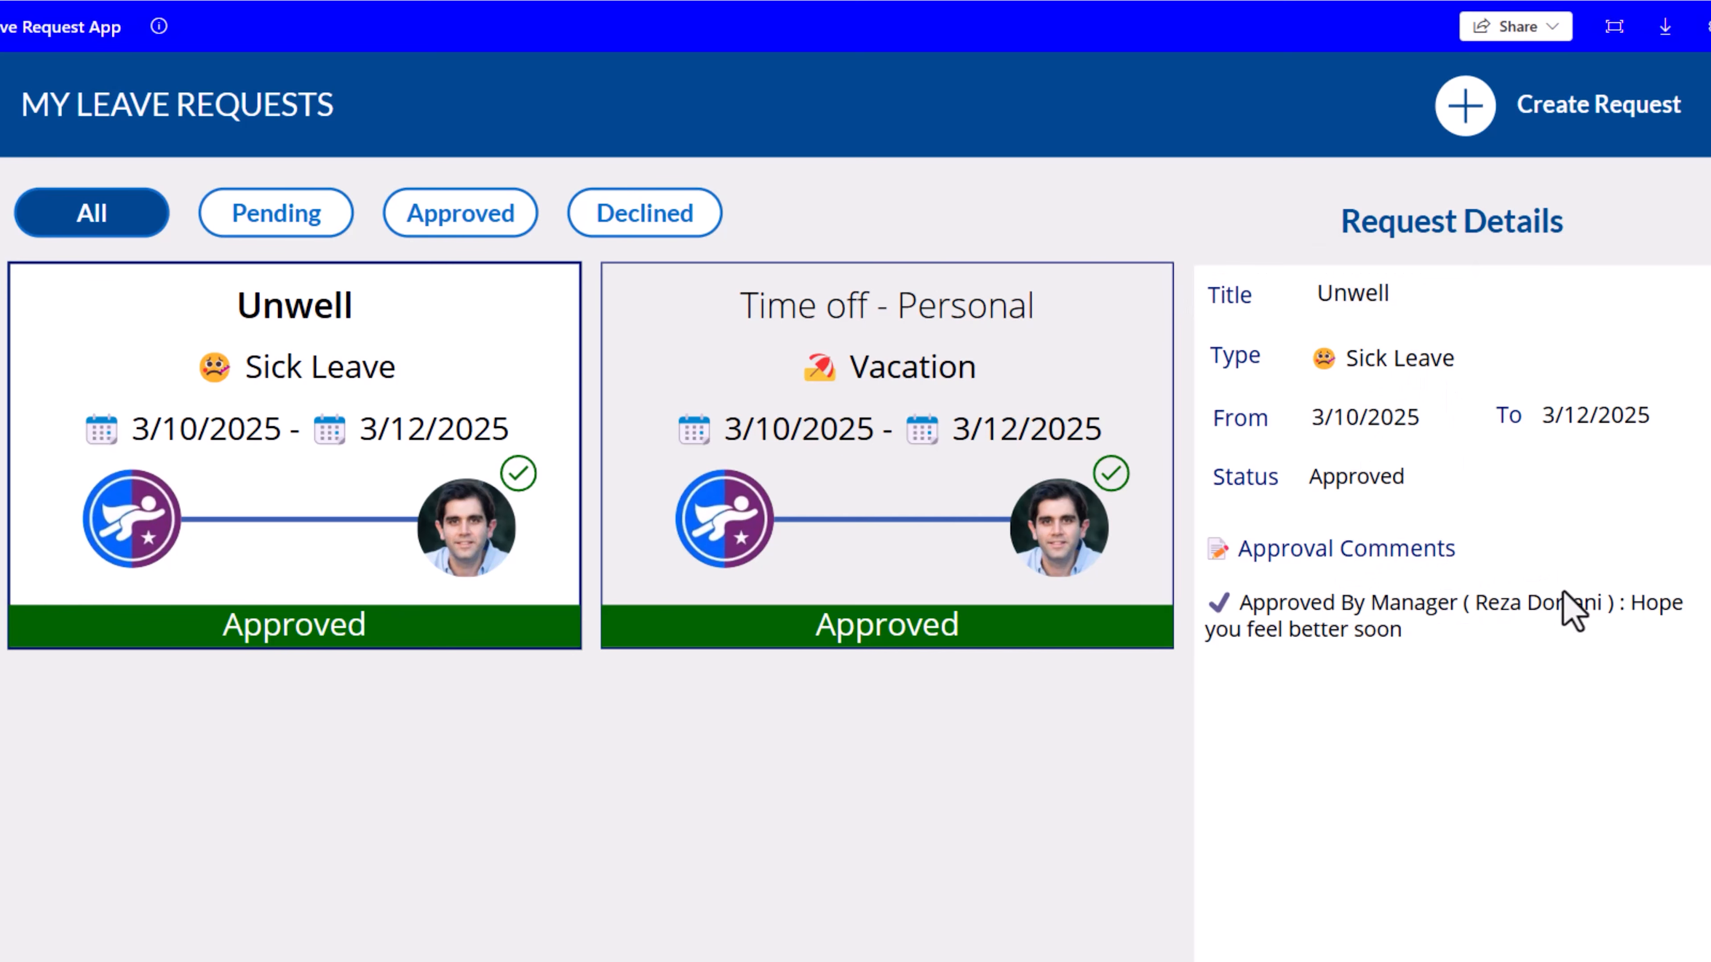
{"action": "left_click_drag", "start_coordinate": [1631, 602], "coordinate": [1650, 662]}
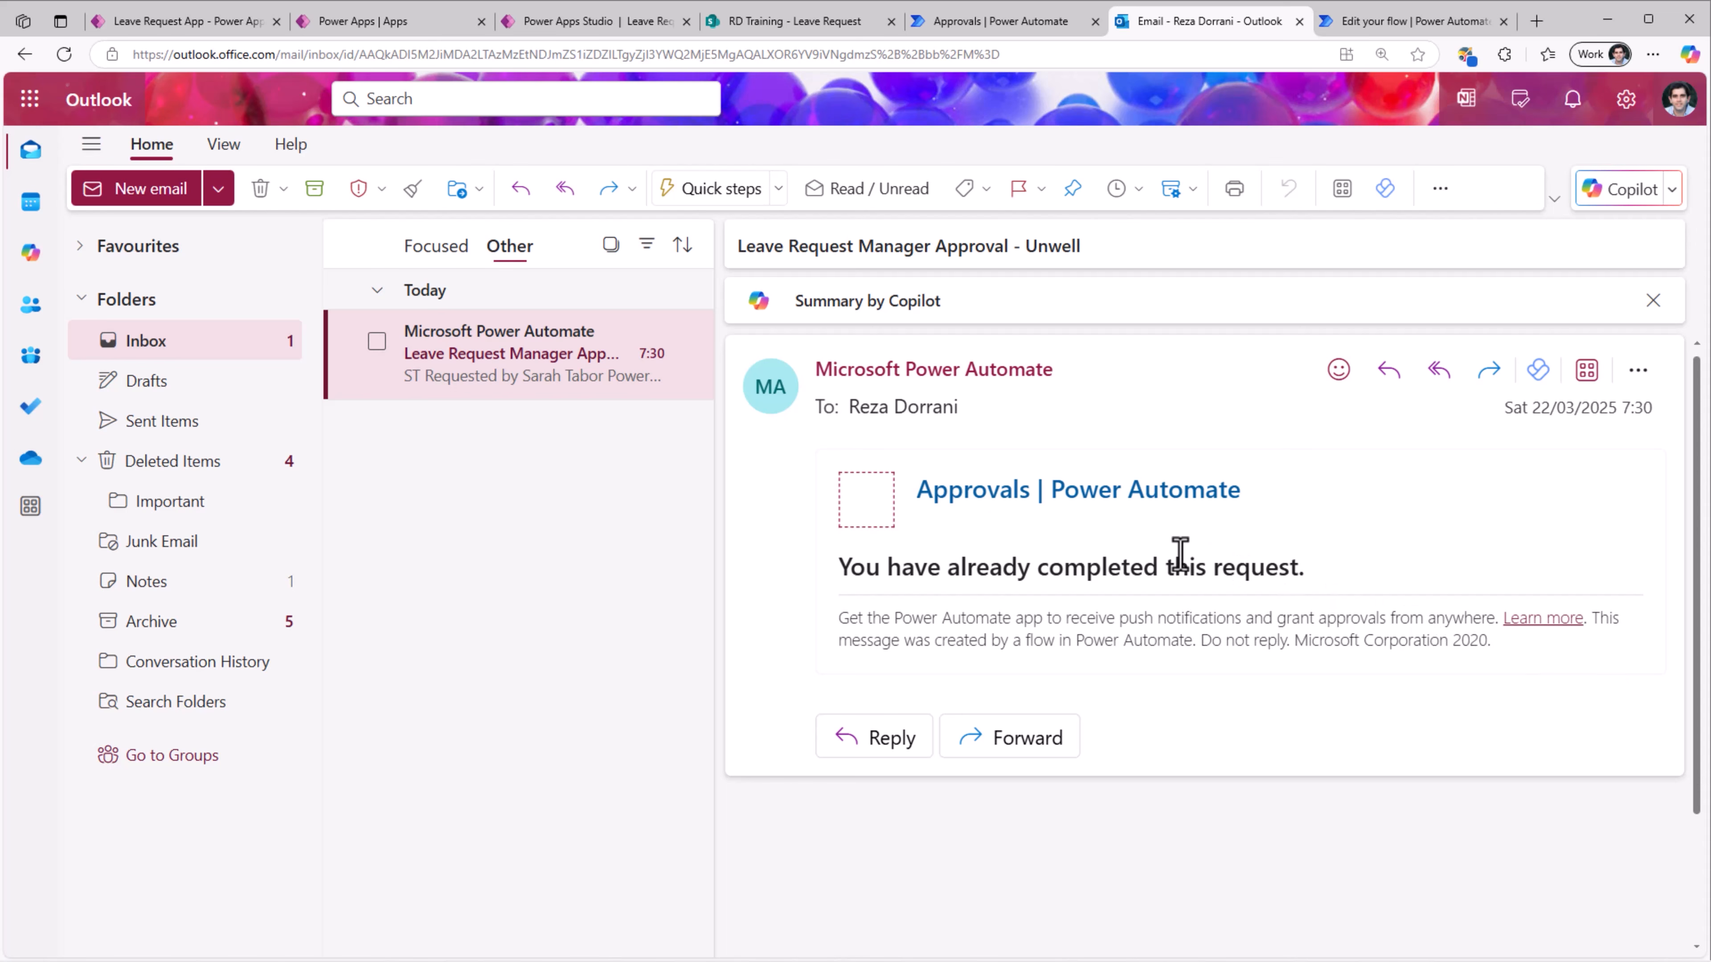
{"action": "key", "text": "ctrl+shift+Tab"}
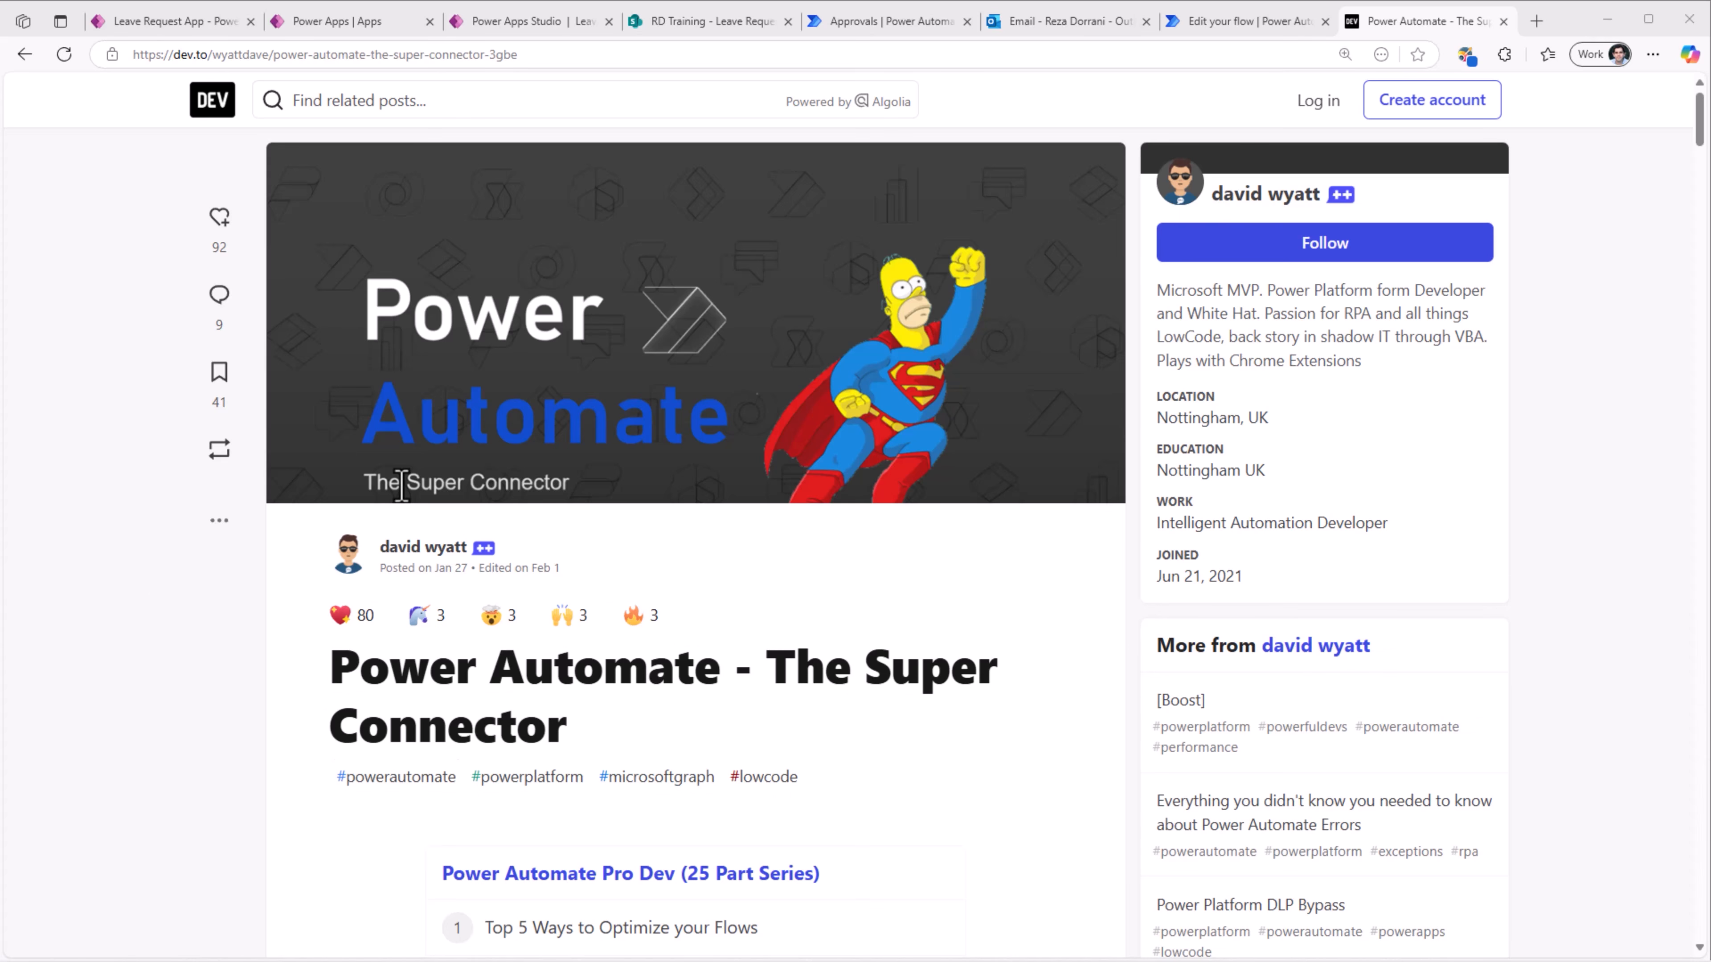
- Read the Super Connector article on the HTTP with Microsoft Entra ID (preauthorized) connector down to its connection setup
{"action": "scroll", "coordinate": [402, 484], "scroll_direction": "down", "scroll_amount": 10}
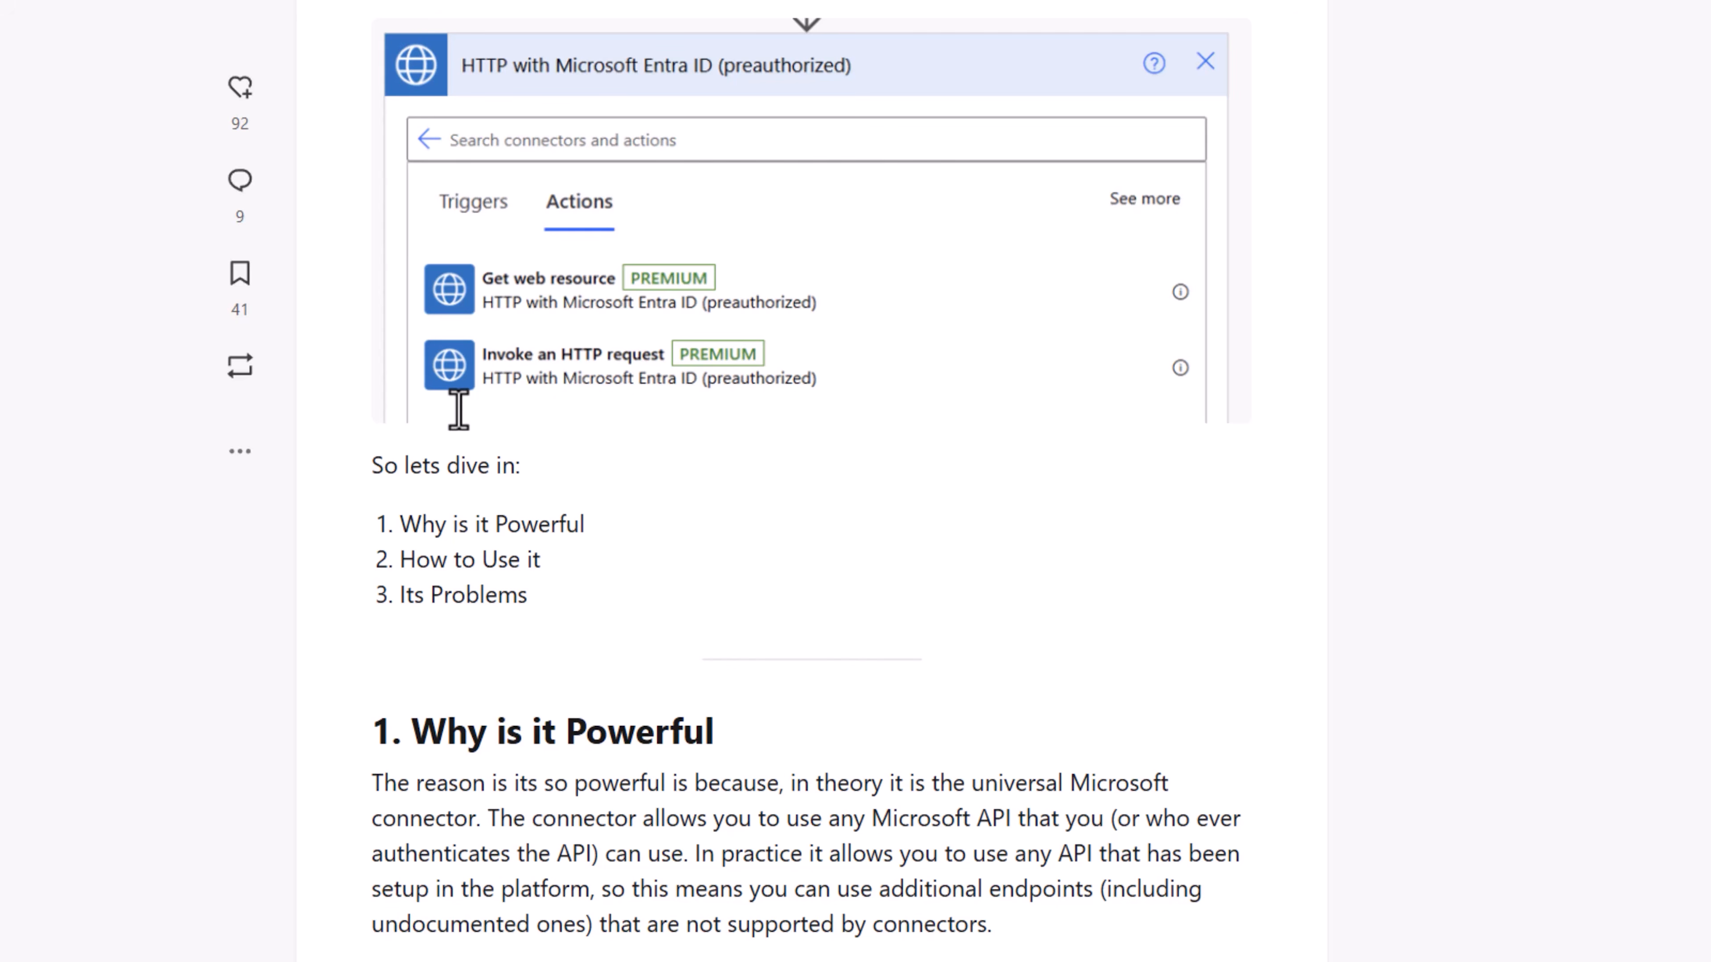
{"action": "scroll", "coordinate": [592, 541], "scroll_direction": "down", "scroll_amount": 8}
{"action": "scroll", "coordinate": [592, 542], "scroll_direction": "down", "scroll_amount": 12}
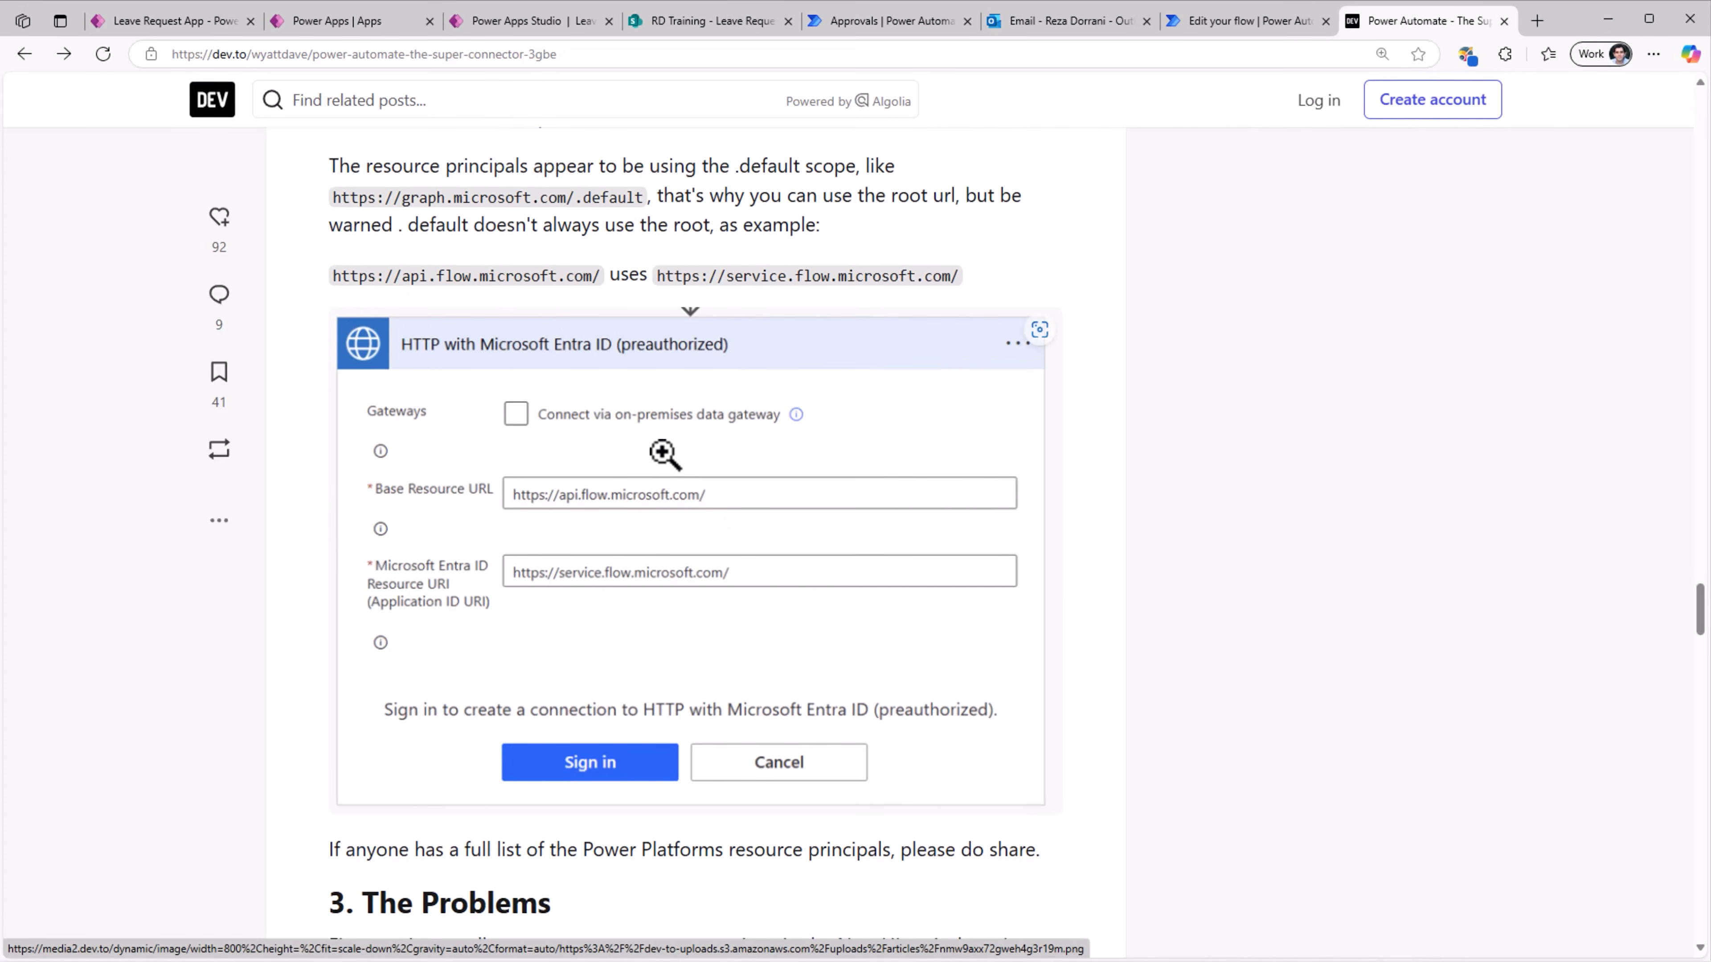
- Return to the flow in Power Automate and review the Create an approval and Wait for an approval actions
{"action": "key", "text": "ctrl+shift+Tab"}
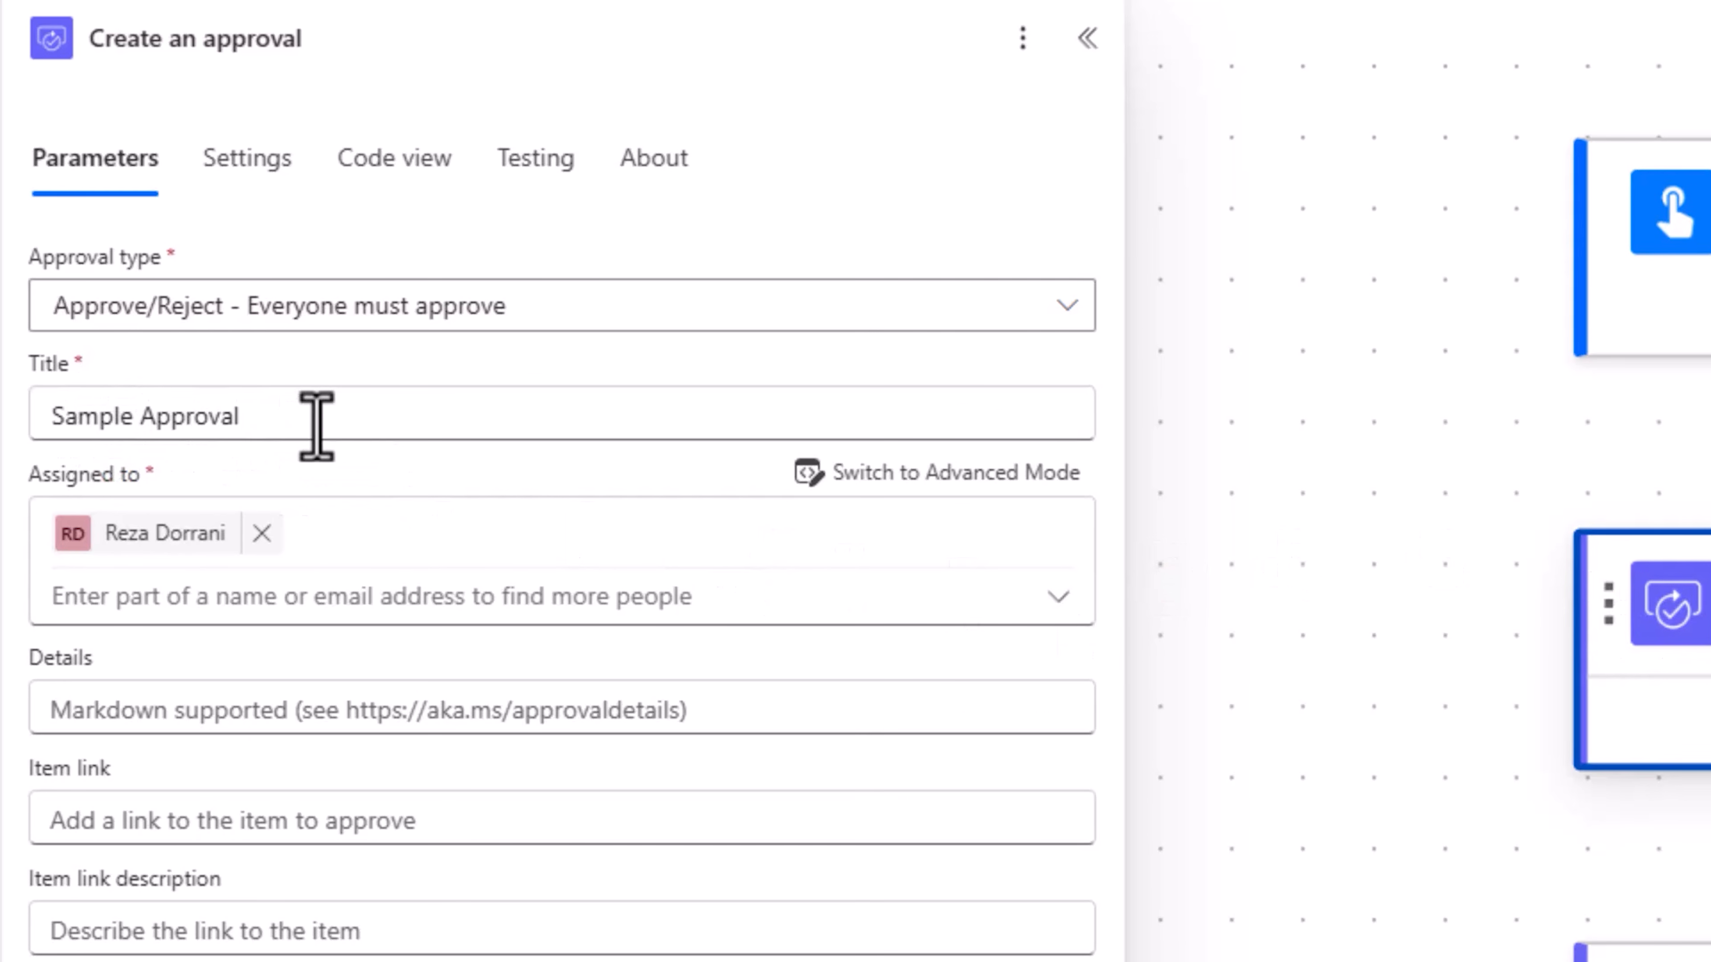
{"action": "mouse_move", "coordinate": [177, 558]}
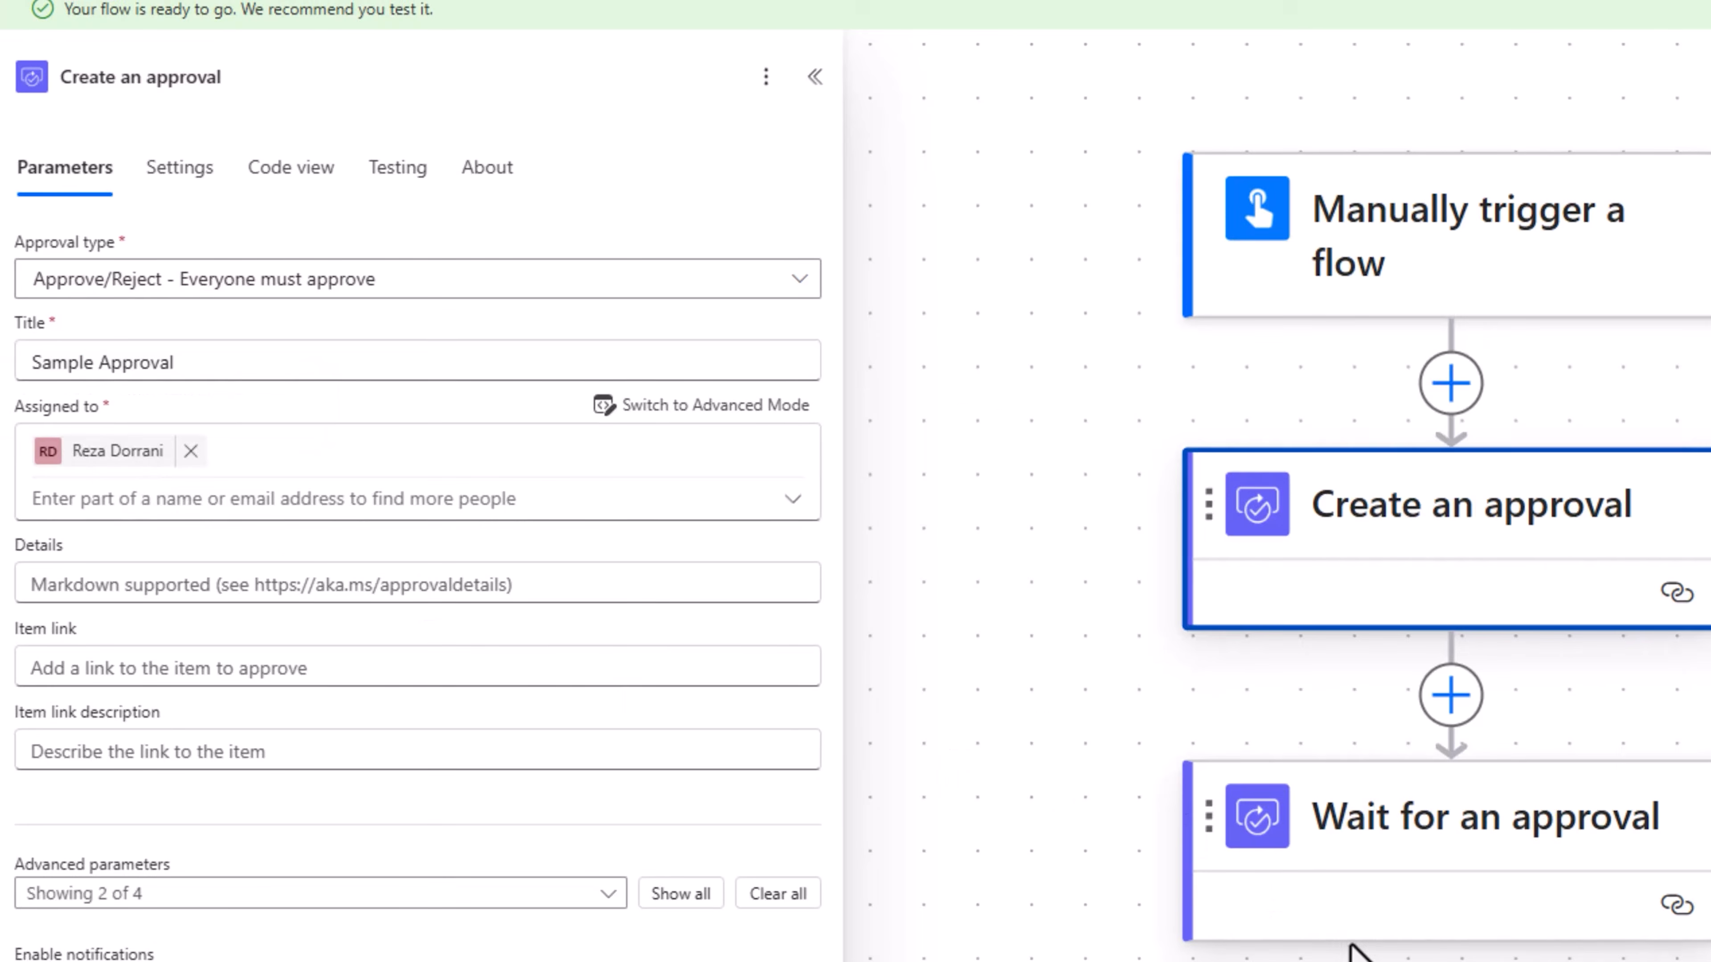
{"action": "left_click", "coordinate": [1280, 791]}
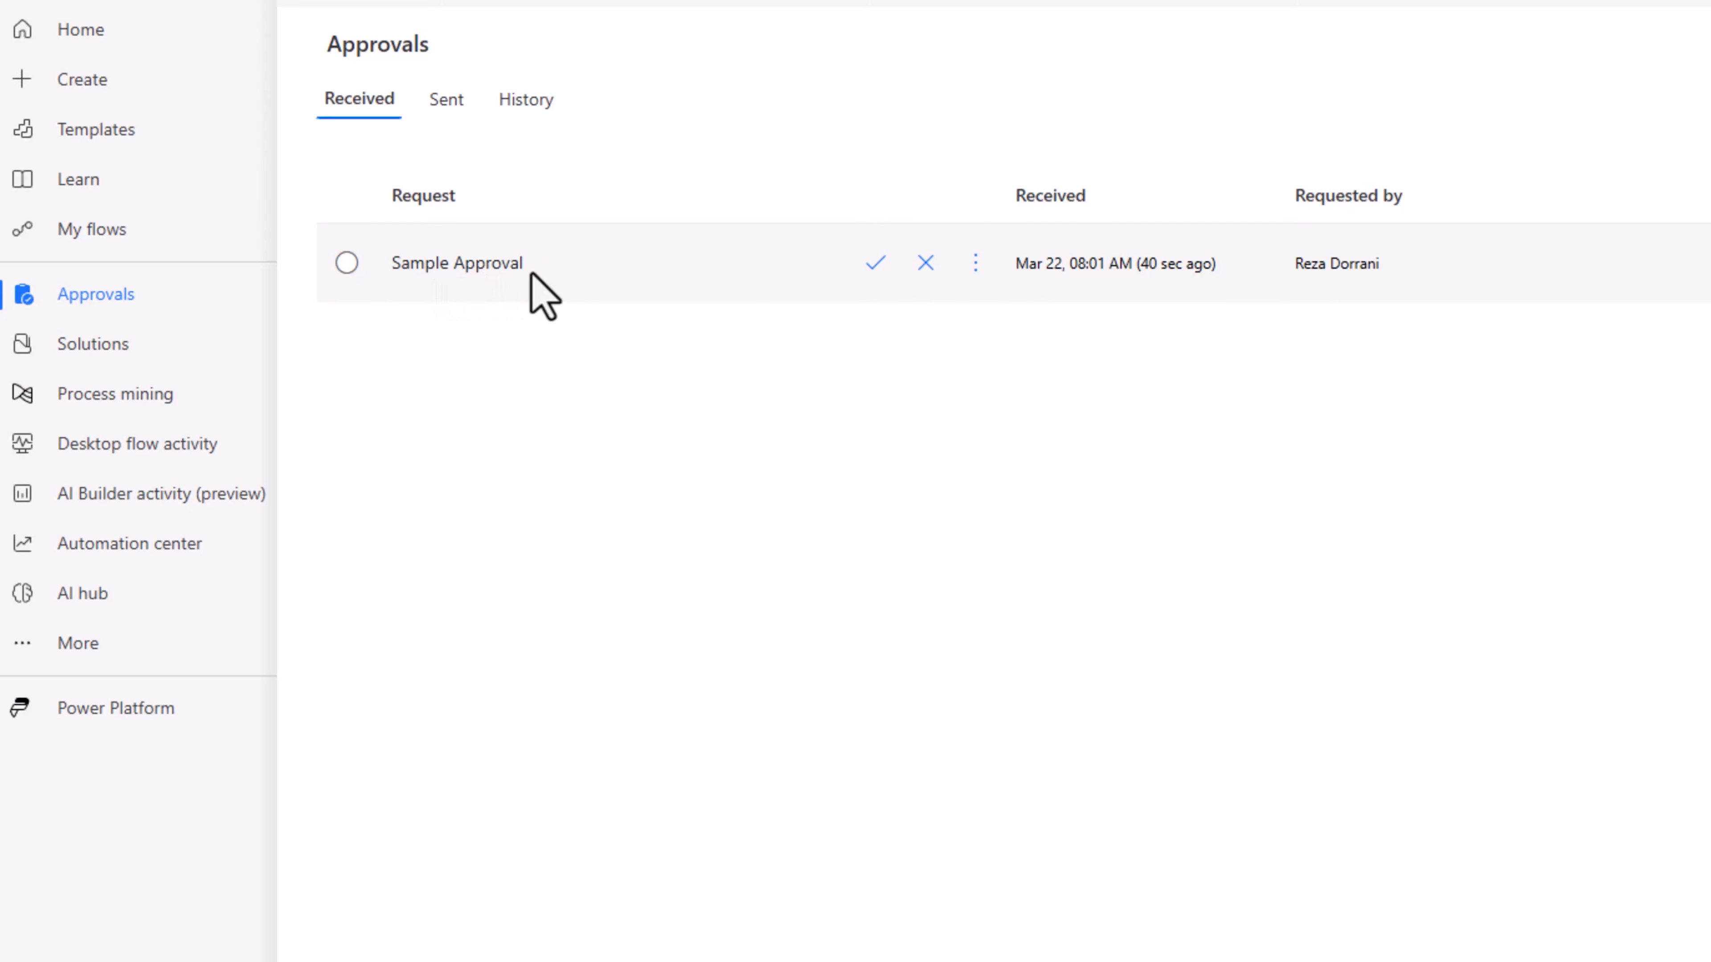
- Approve the received Sample Approval without a comment while recording the page's network activity in the browser developer tools
{"action": "left_click", "coordinate": [876, 265]}
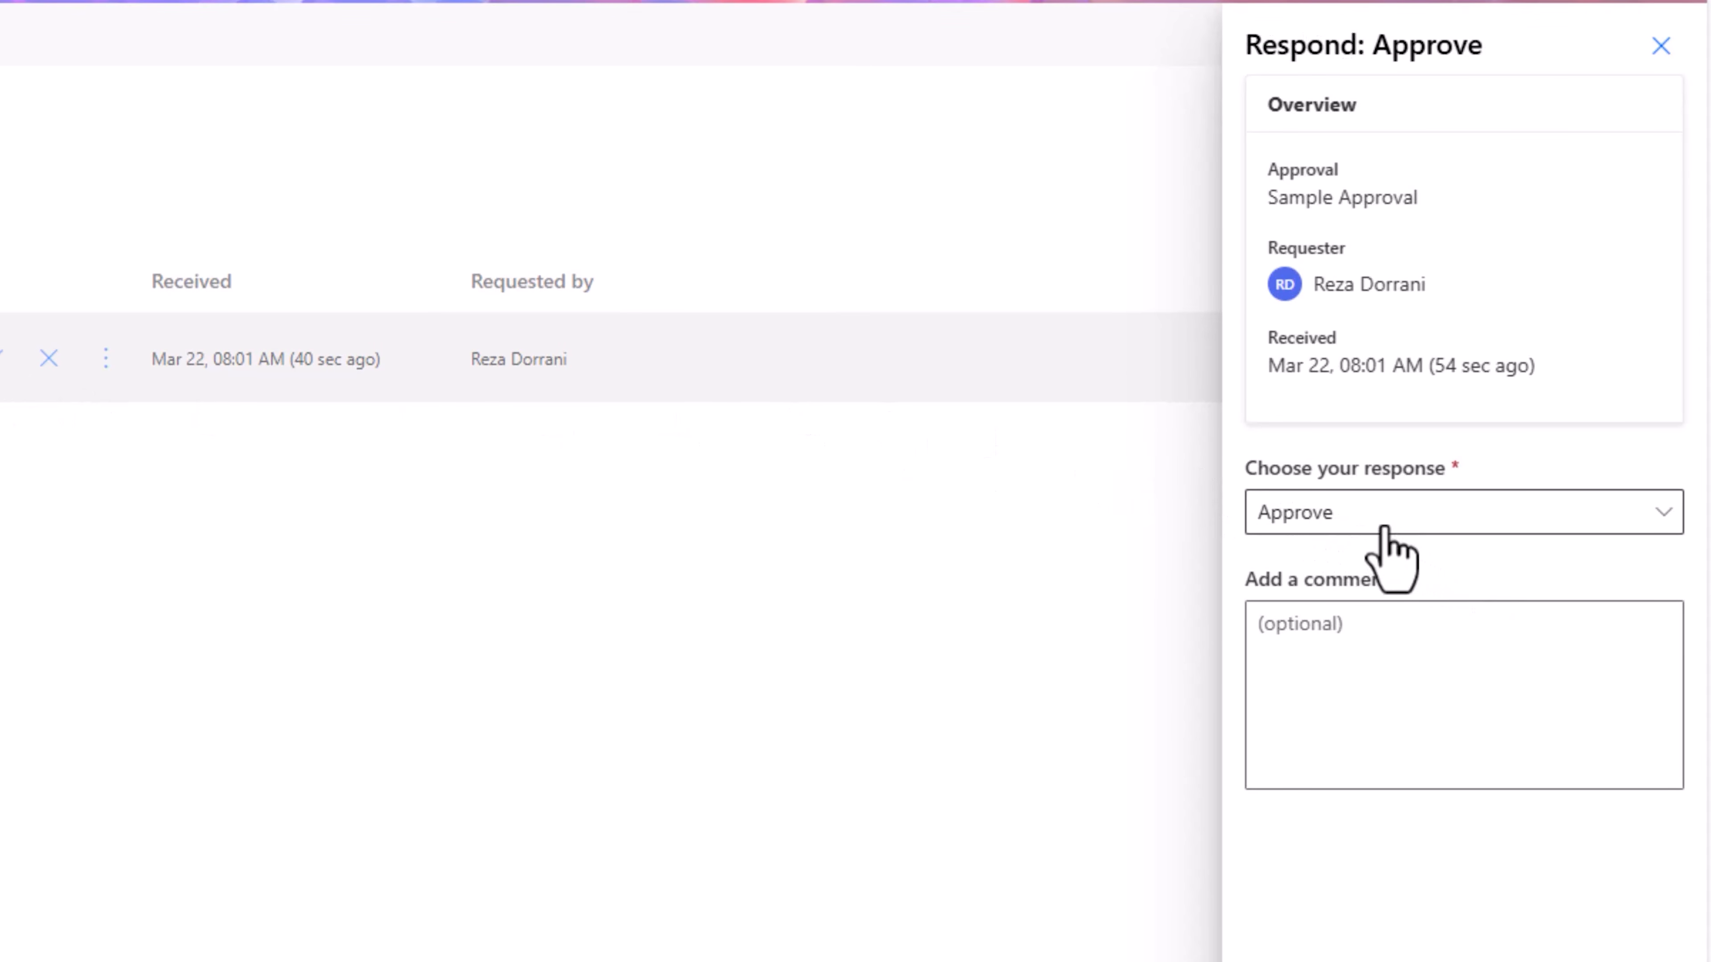
{"action": "left_click", "coordinate": [1370, 650]}
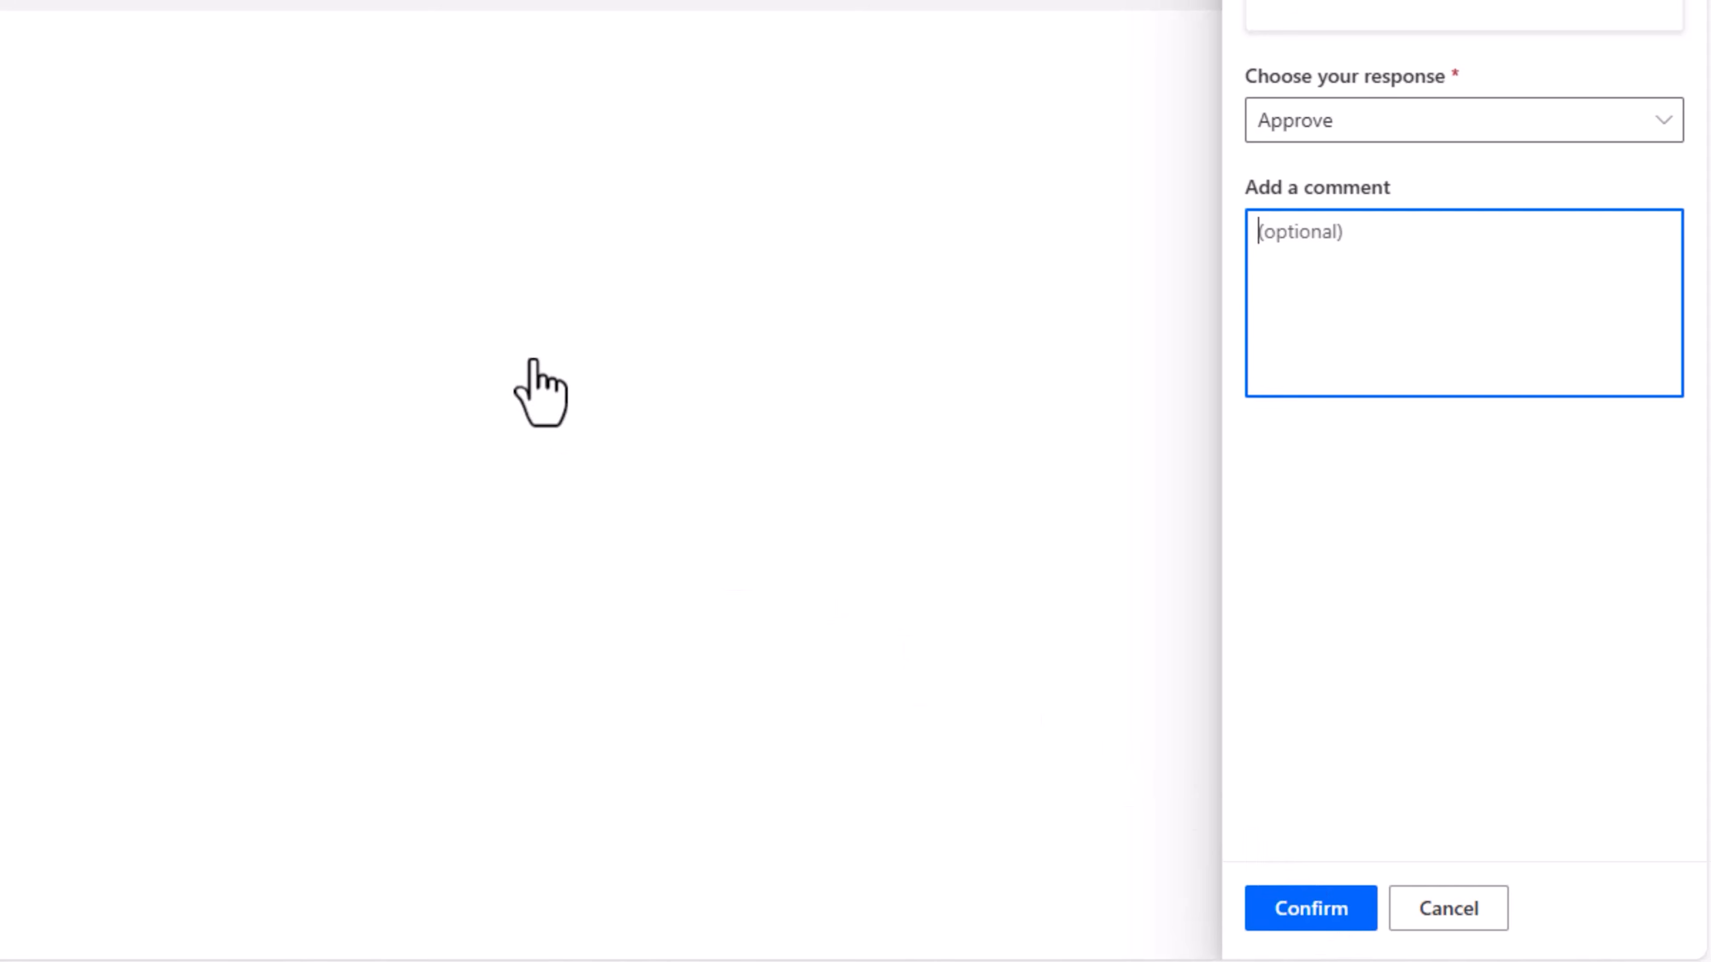
{"action": "right_click", "coordinate": [423, 182]}
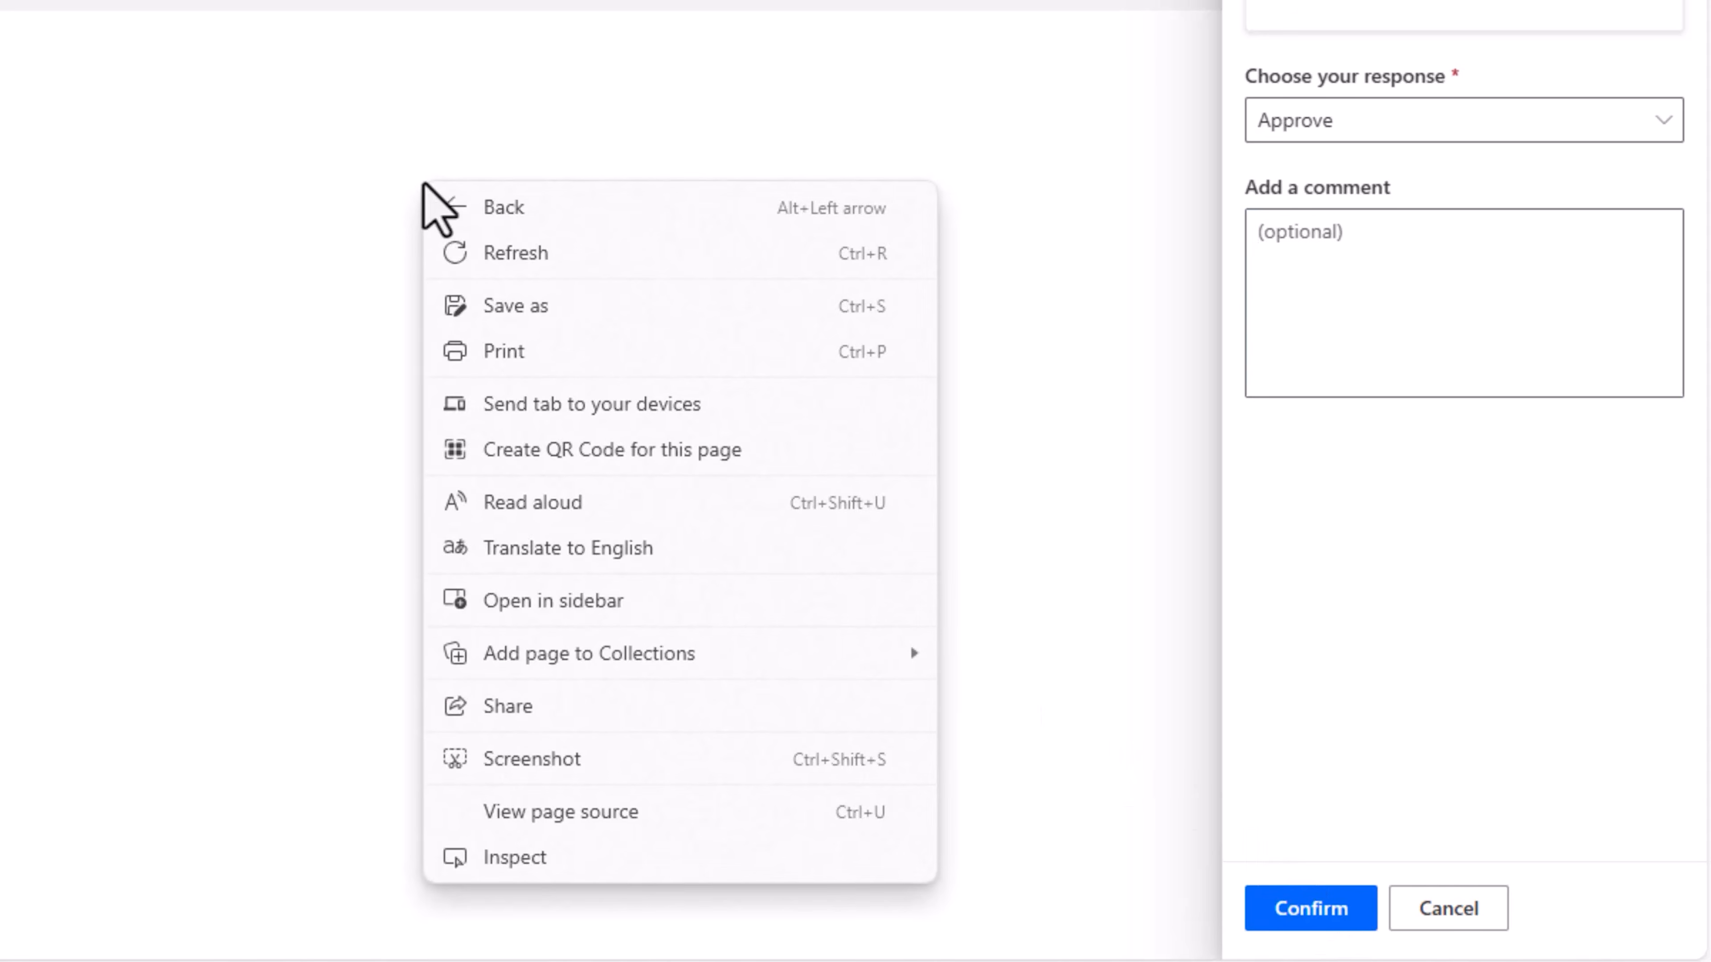
{"action": "left_click", "coordinate": [614, 863]}
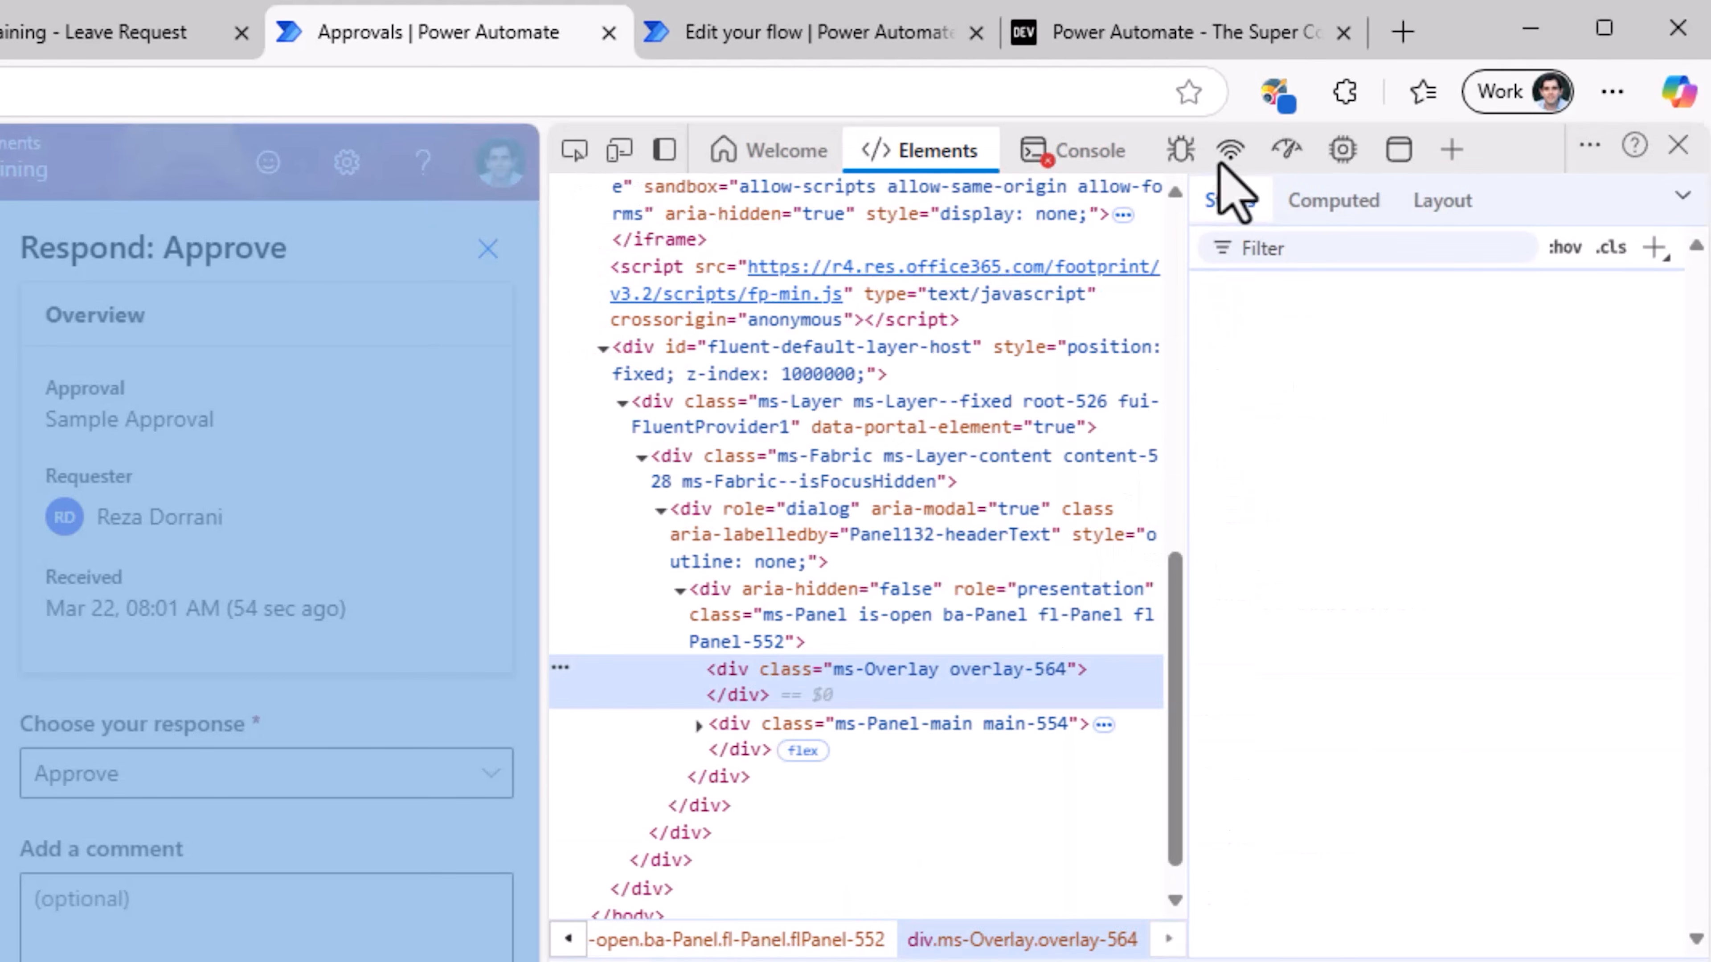
{"action": "left_click", "coordinate": [1229, 152]}
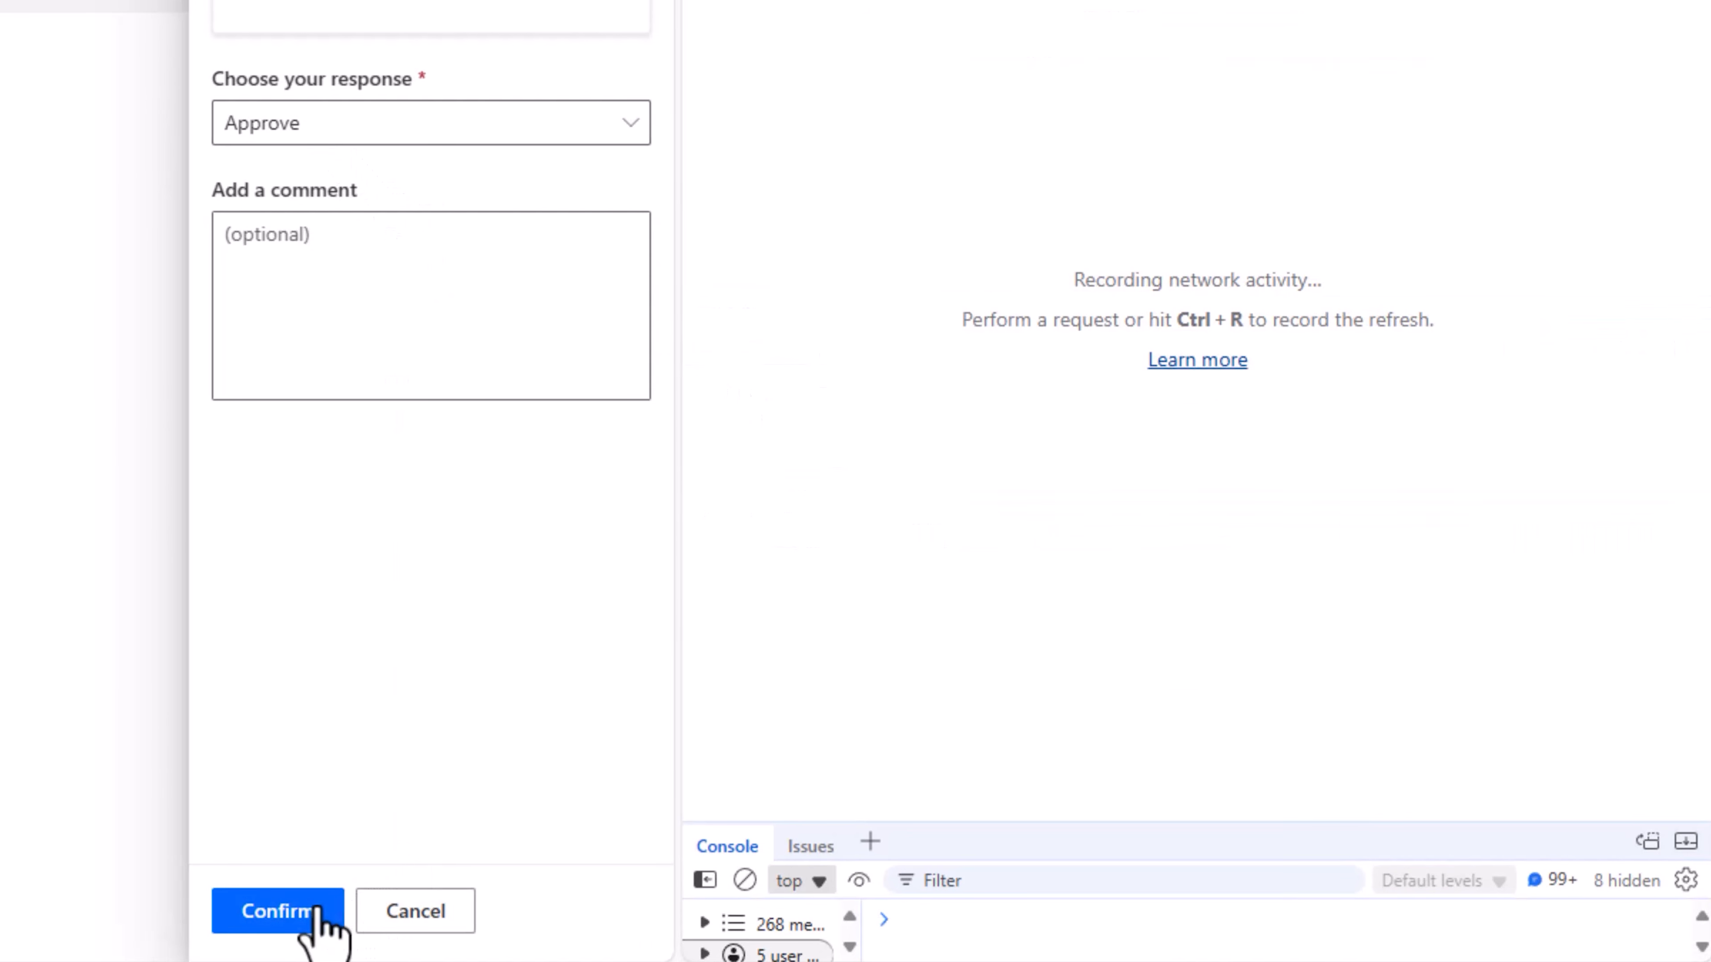
{"action": "left_click", "coordinate": [317, 910]}
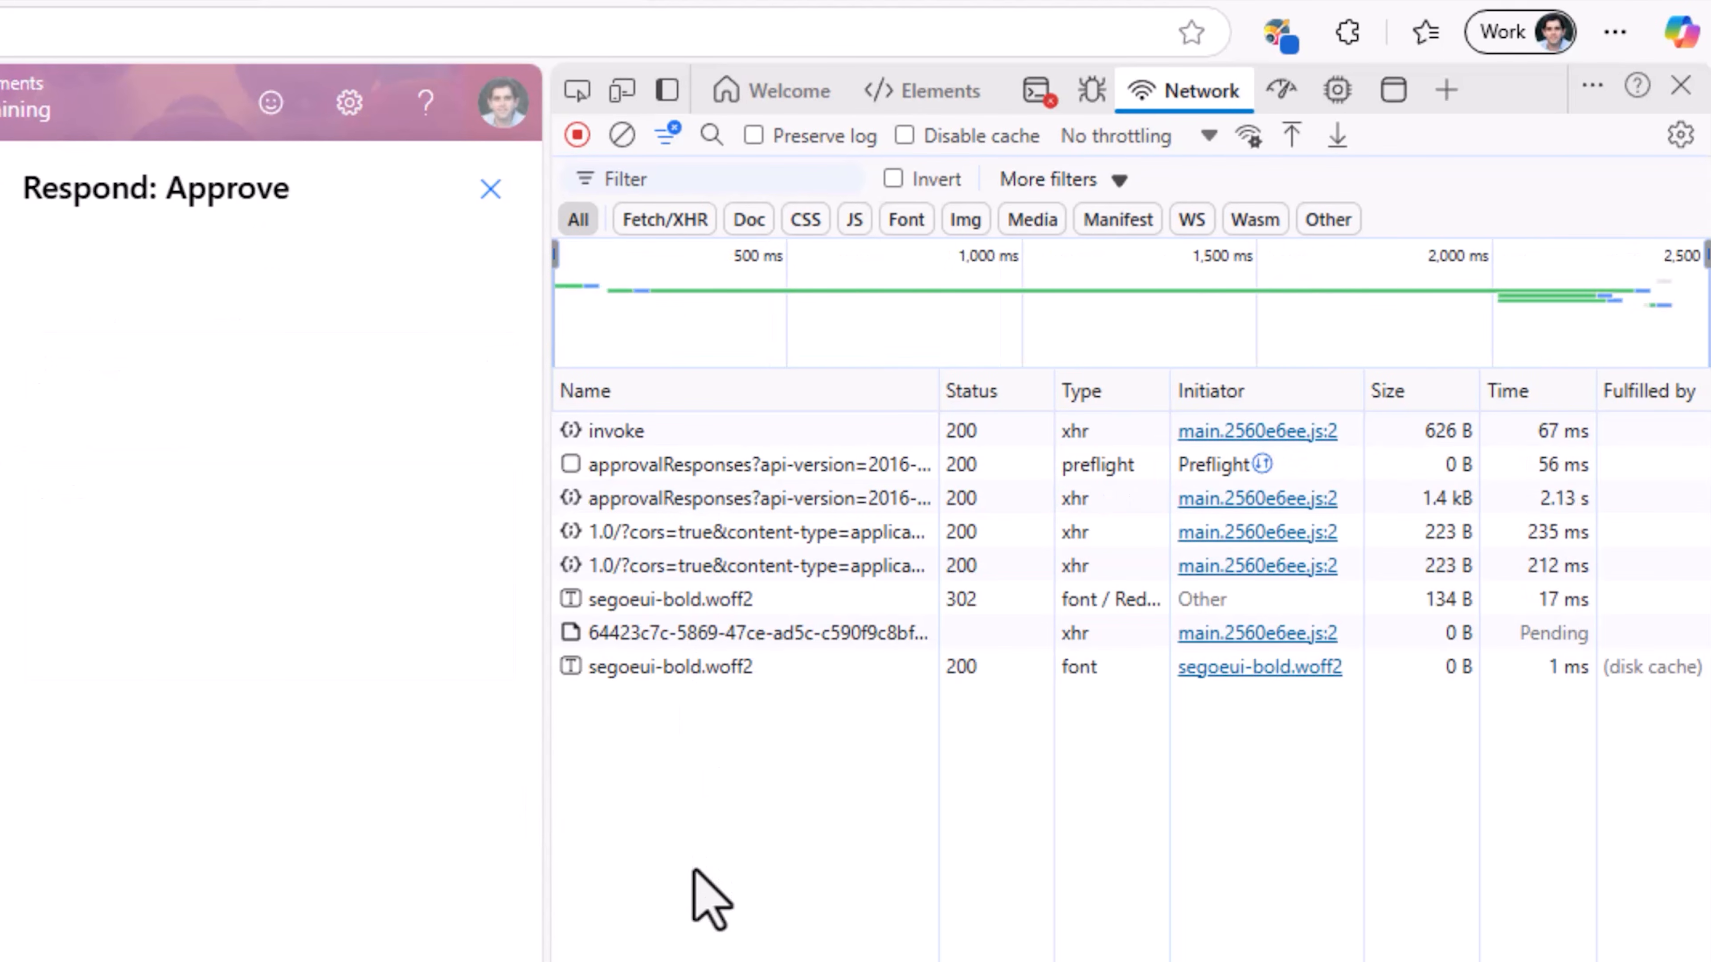
- Filter the network requests by "approval" and copy the request URL of the approvalResponses POST call into a Notepad document
{"action": "type", "text": "approval"}
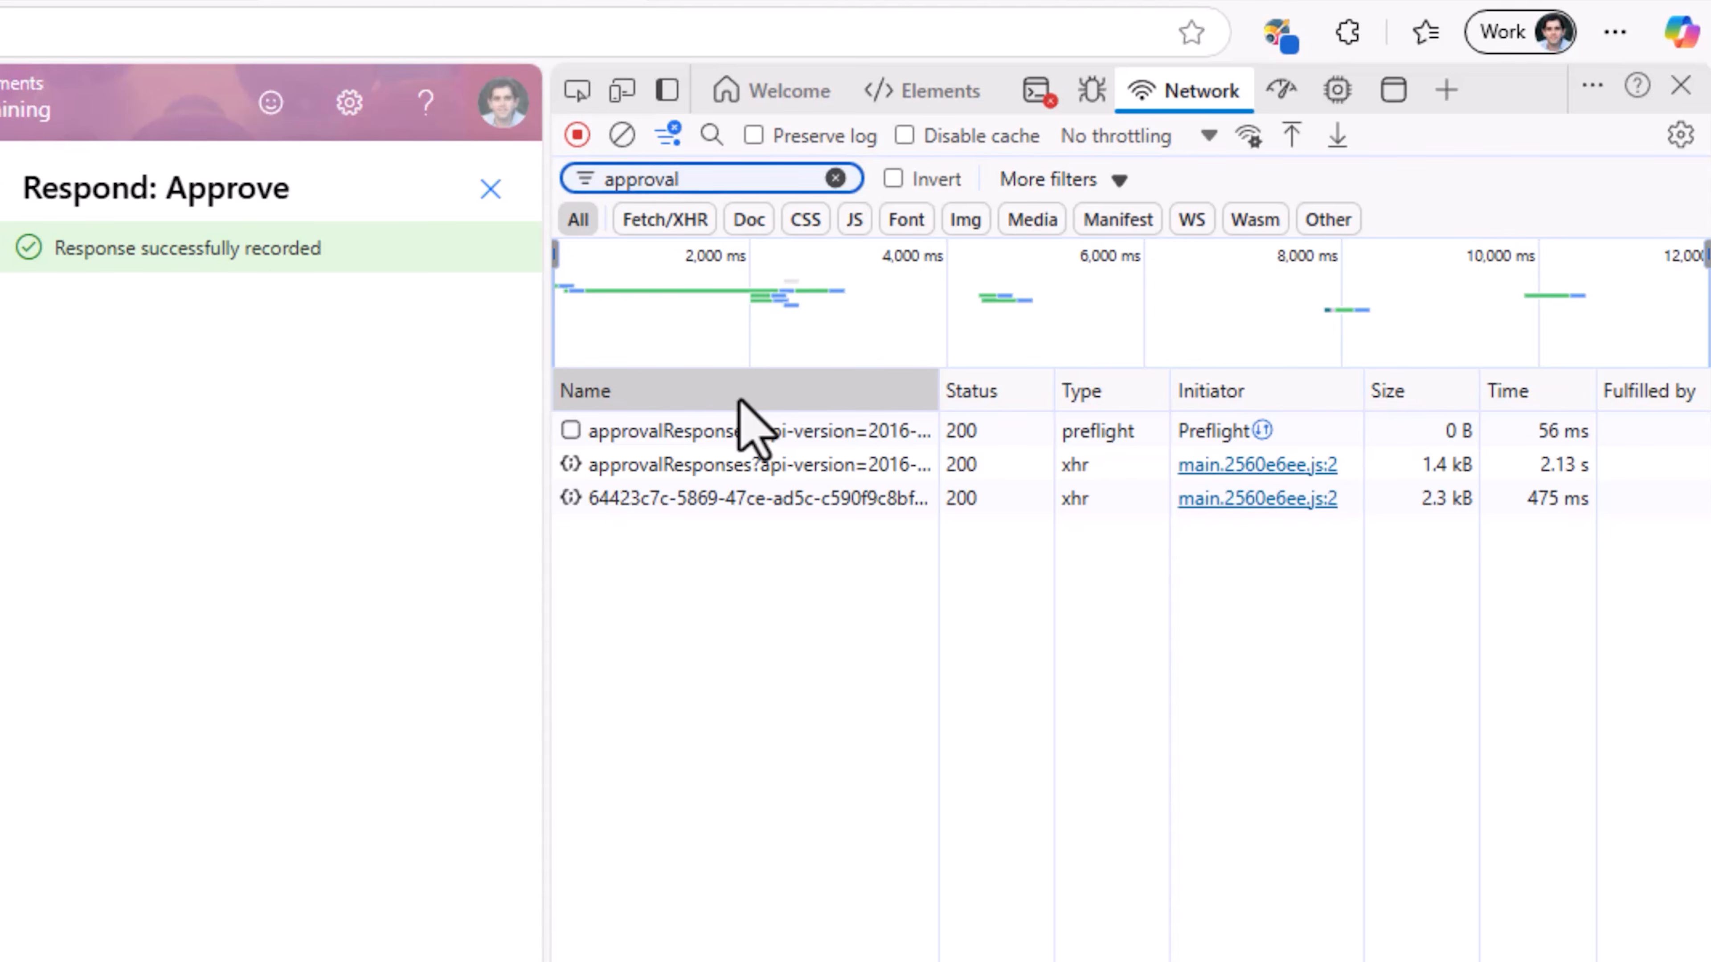
{"action": "left_click", "coordinate": [721, 468]}
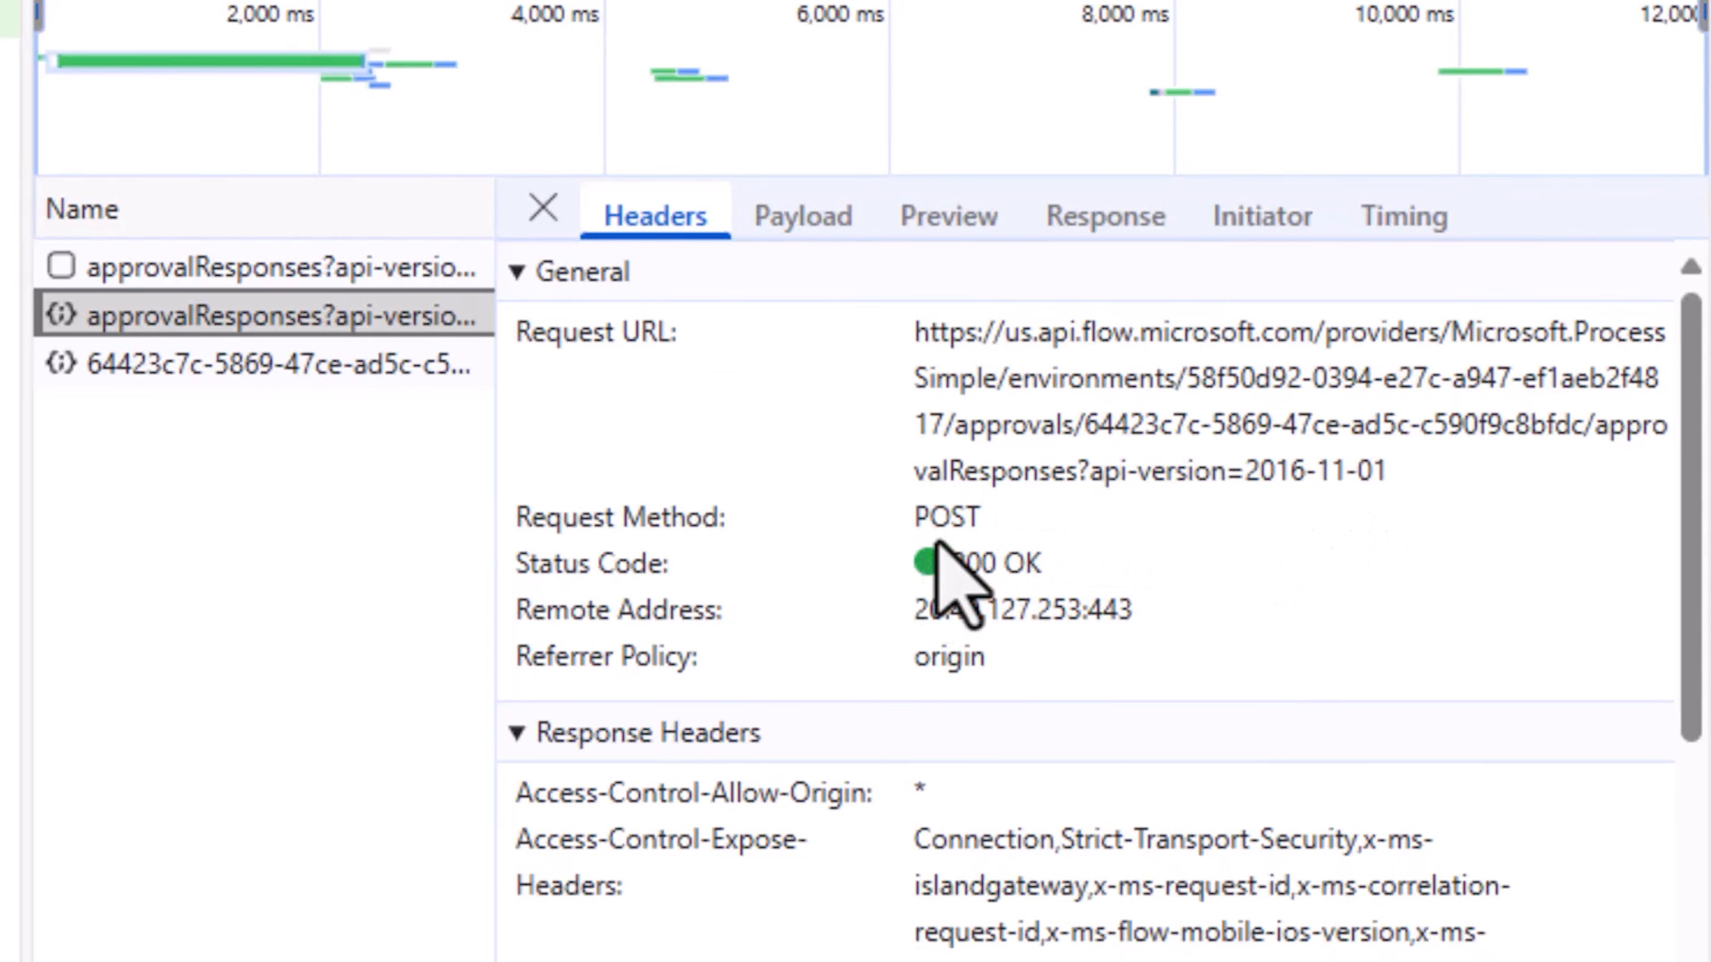
{"action": "triple_click", "coordinate": [1077, 405]}
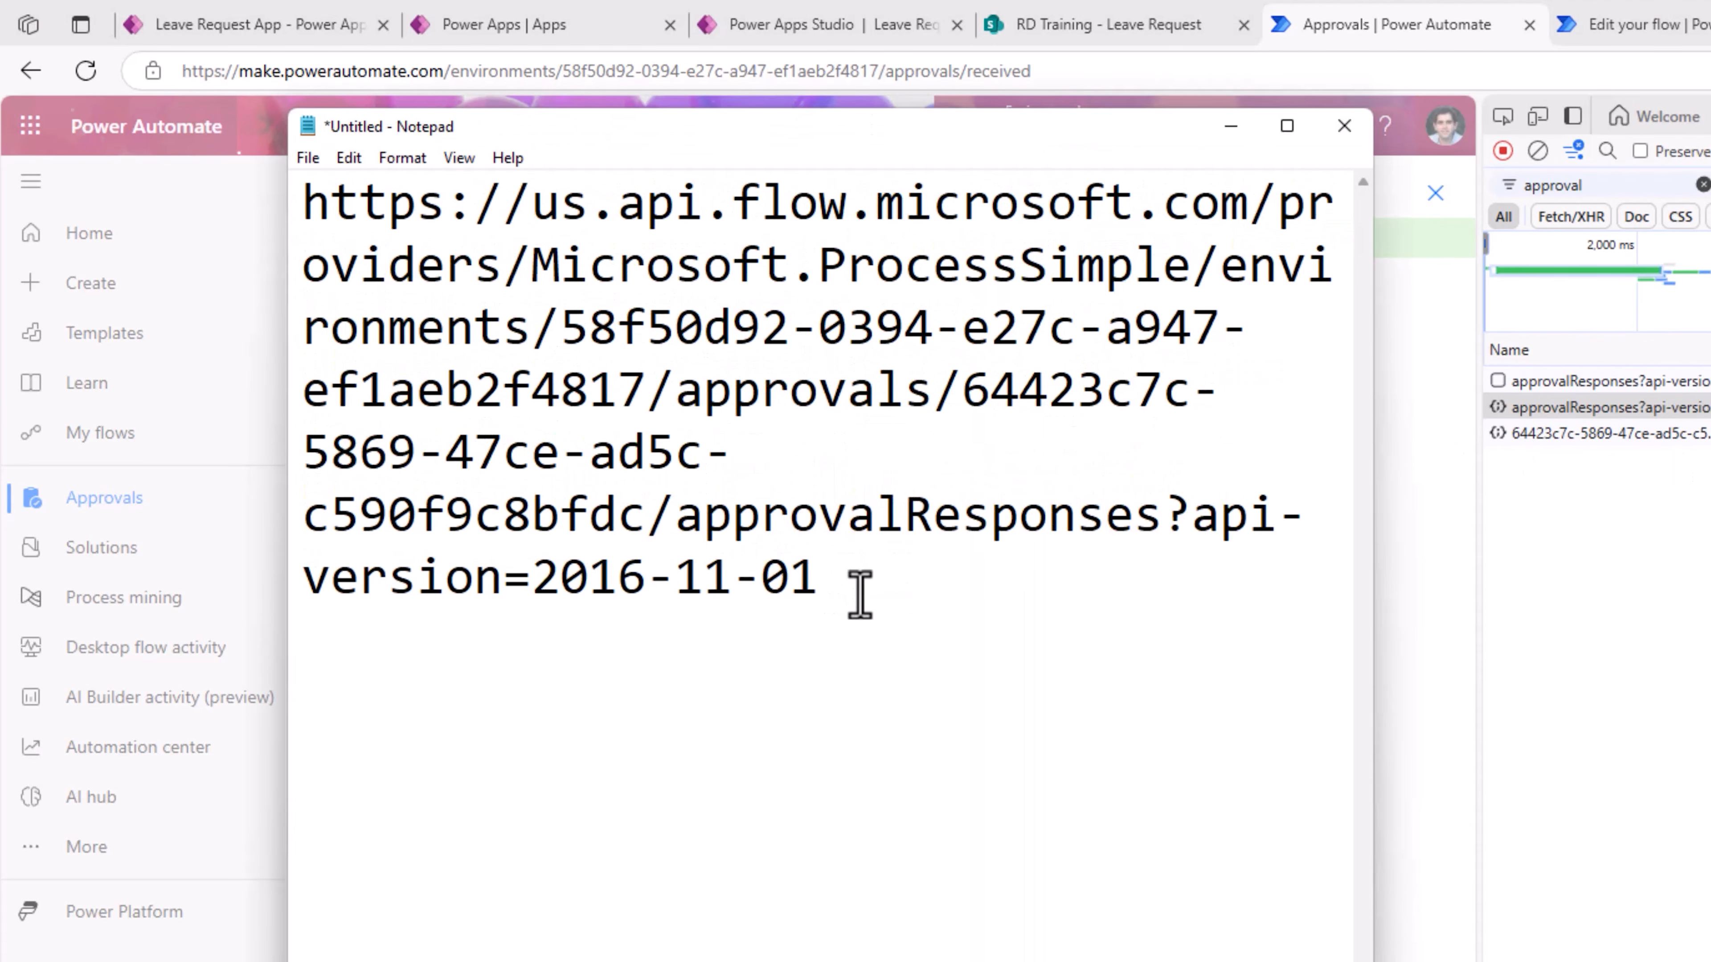
{"action": "left_click_drag", "start_coordinate": [586, 127], "coordinate": [411, 127]}
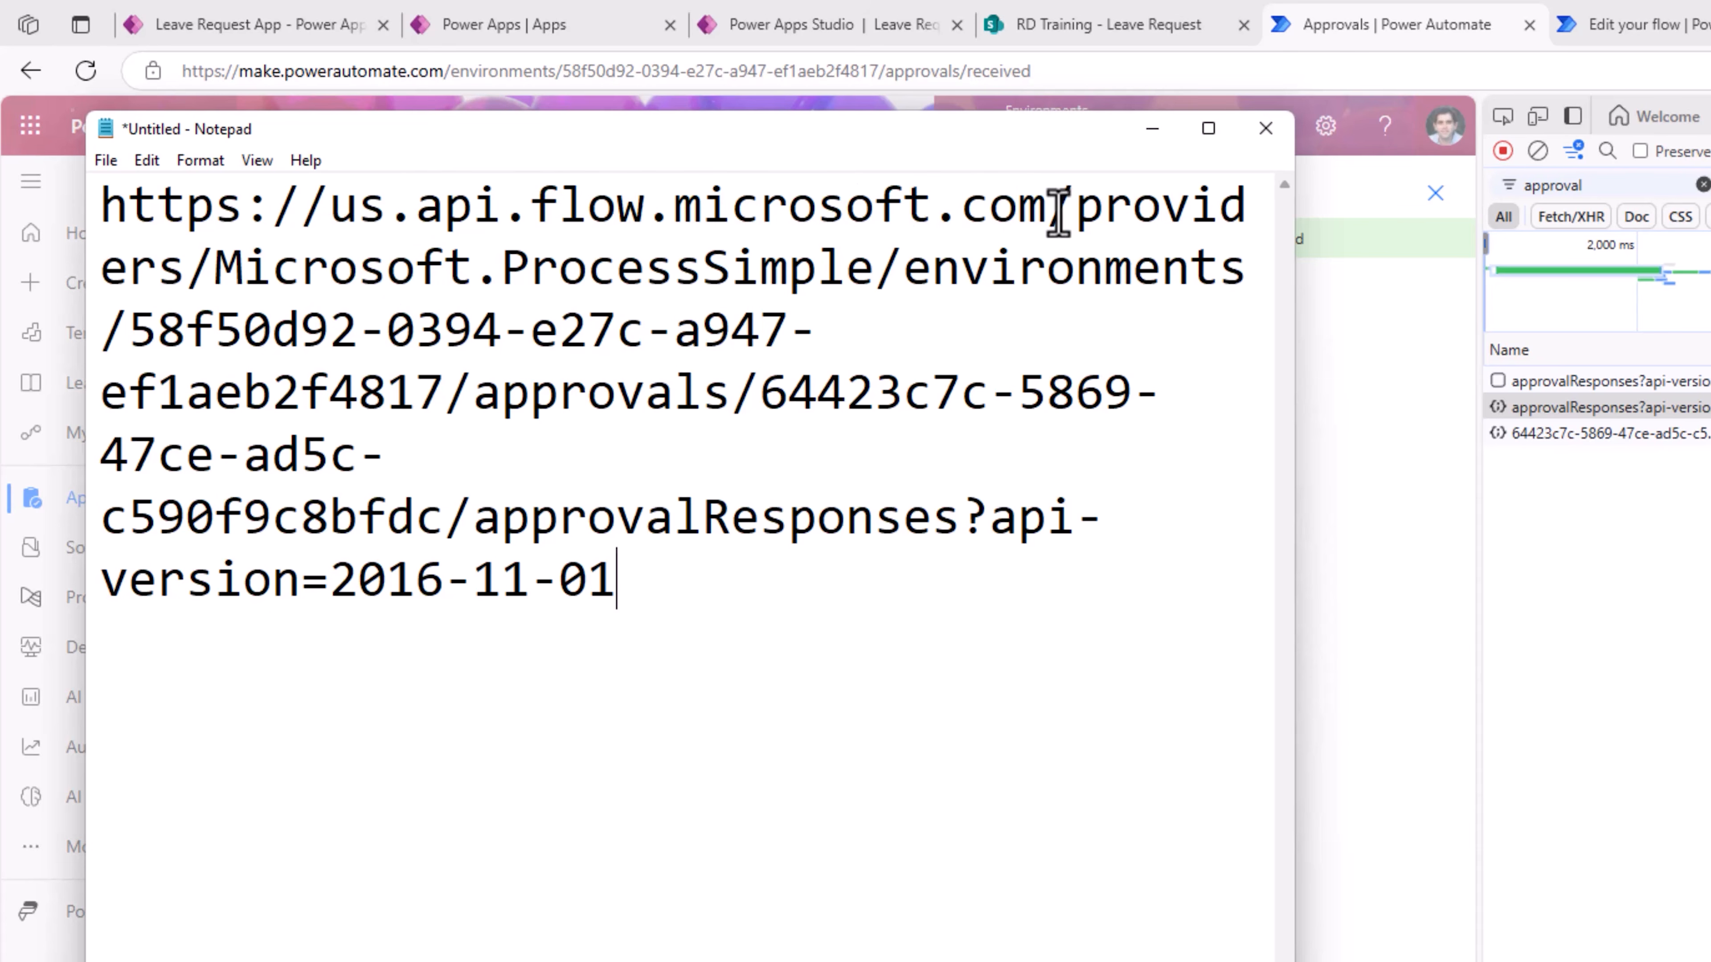
- Remove the "us." region prefix from the URL and select the environment ID that follows "environments/"
{"action": "left_click_drag", "start_coordinate": [335, 211], "coordinate": [406, 210]}
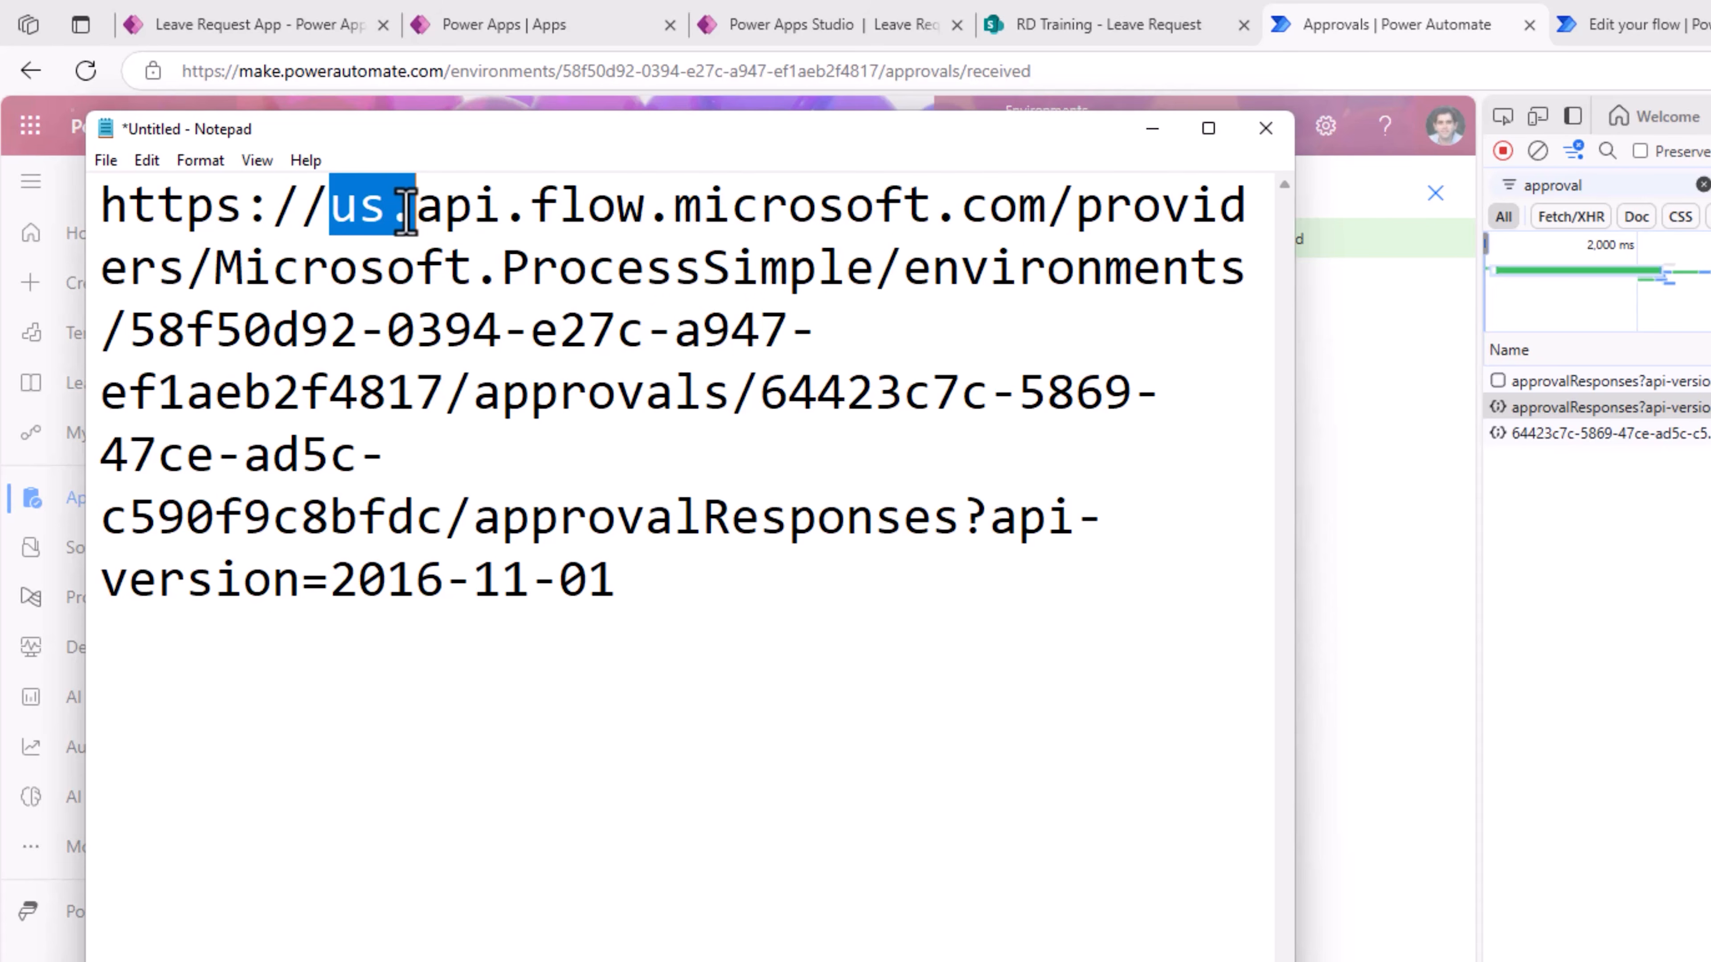
{"action": "key", "text": "BackSpace"}
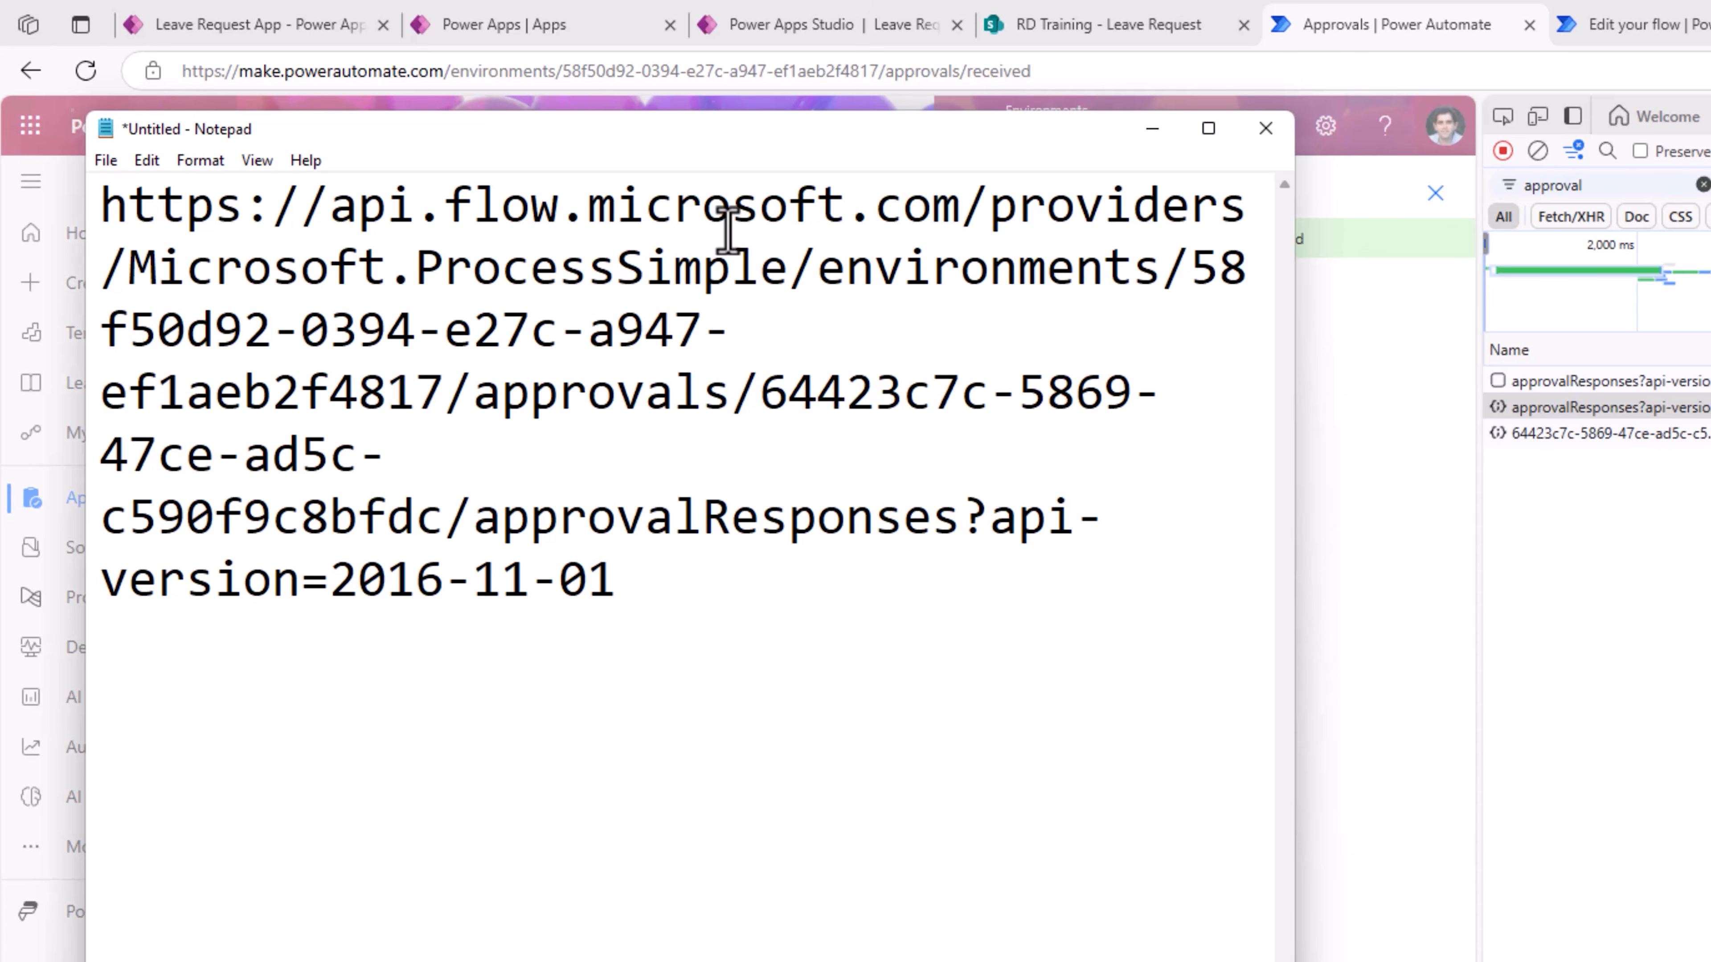
{"action": "left_click", "coordinate": [1029, 269]}
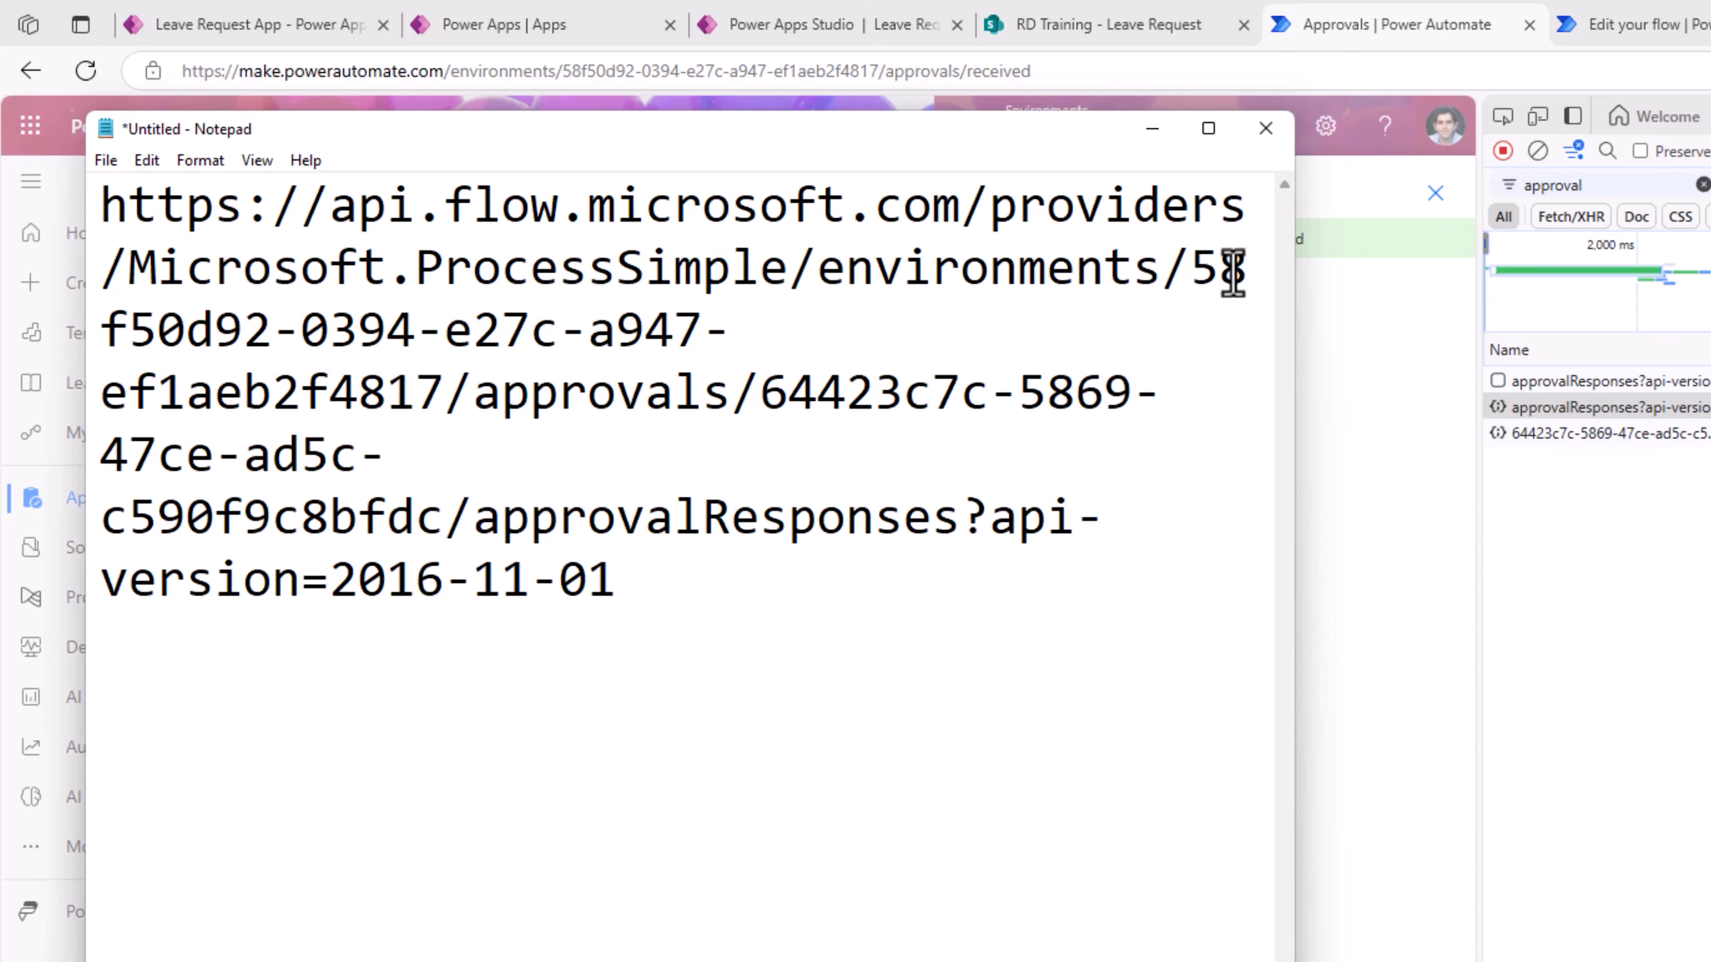
{"action": "left_click_drag", "start_coordinate": [1189, 270], "coordinate": [446, 393]}
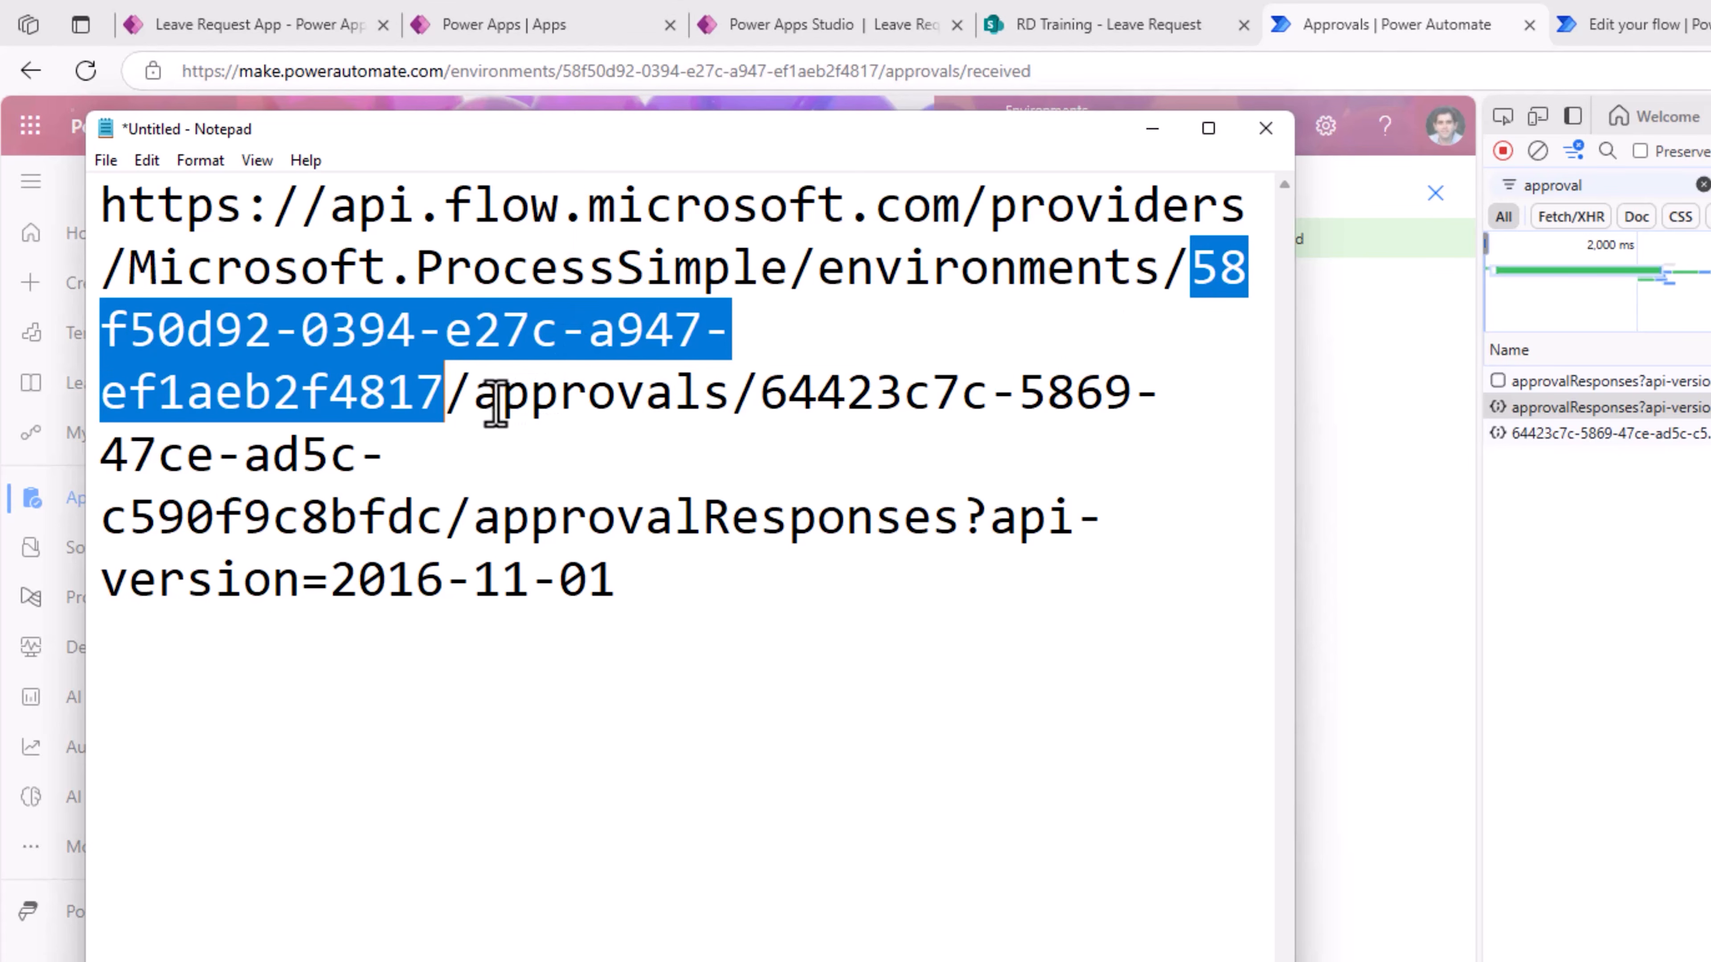
- Examine the approval ID that follows "approvals/" in the noted URL and select the whole URL
{"action": "left_click", "coordinate": [471, 394]}
{"action": "left_click_drag", "start_coordinate": [471, 394], "coordinate": [446, 516]}
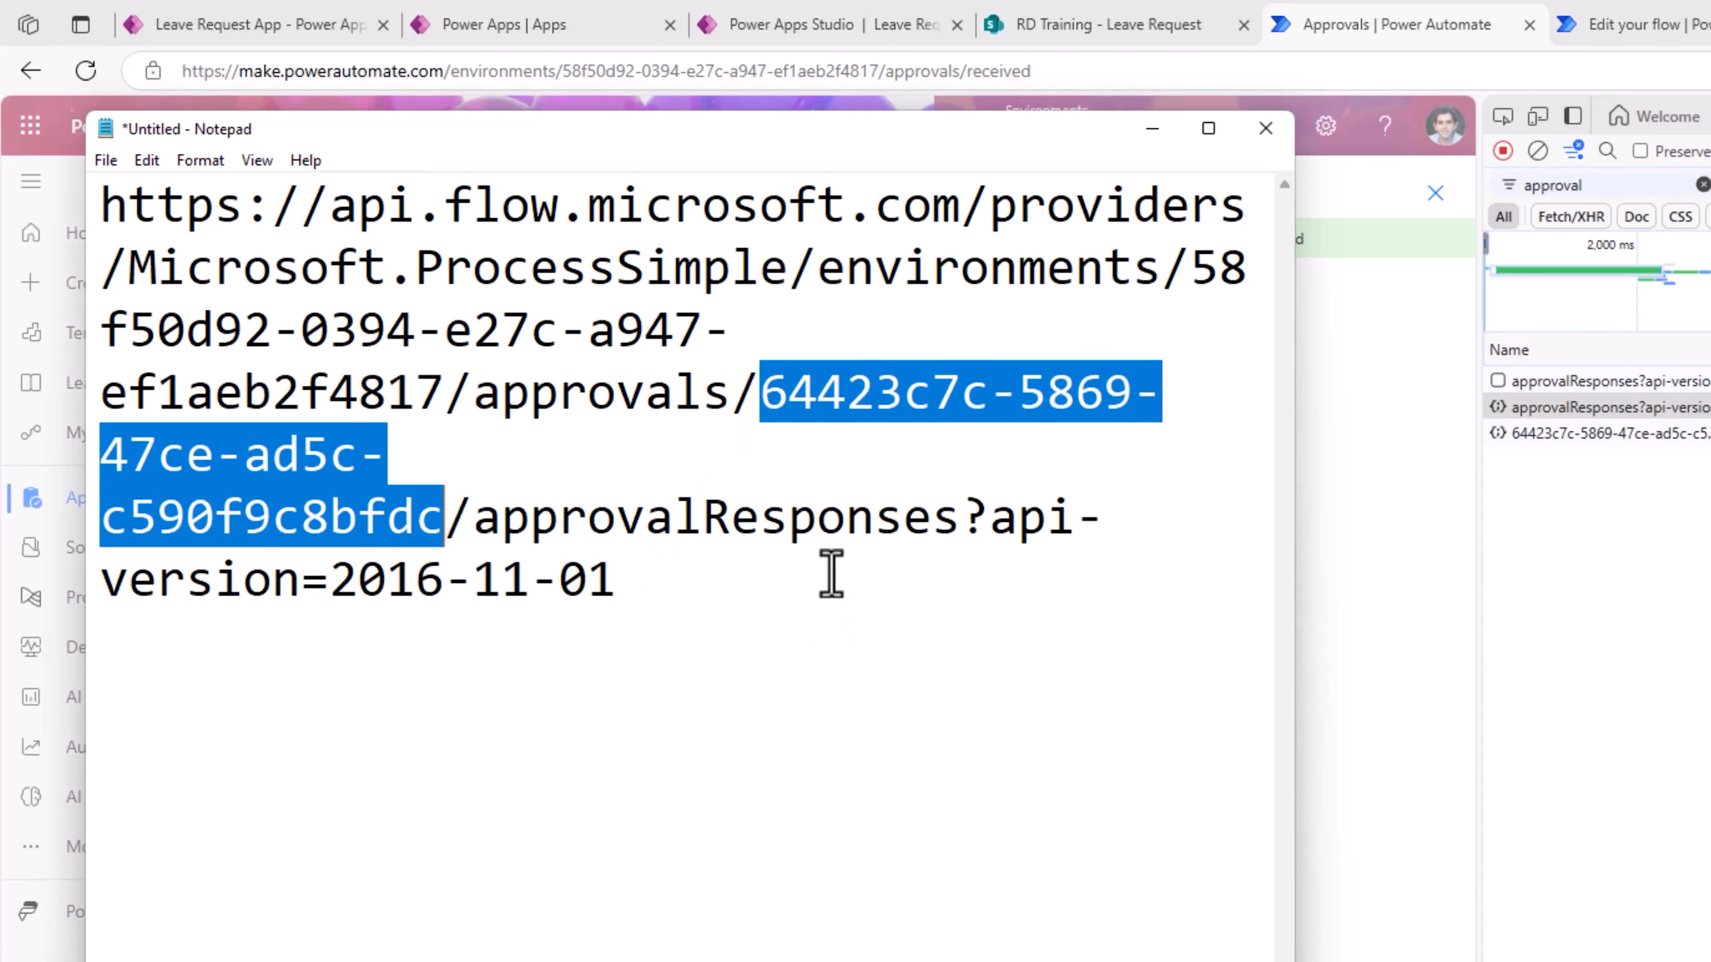
{"action": "left_click", "coordinate": [460, 438]}
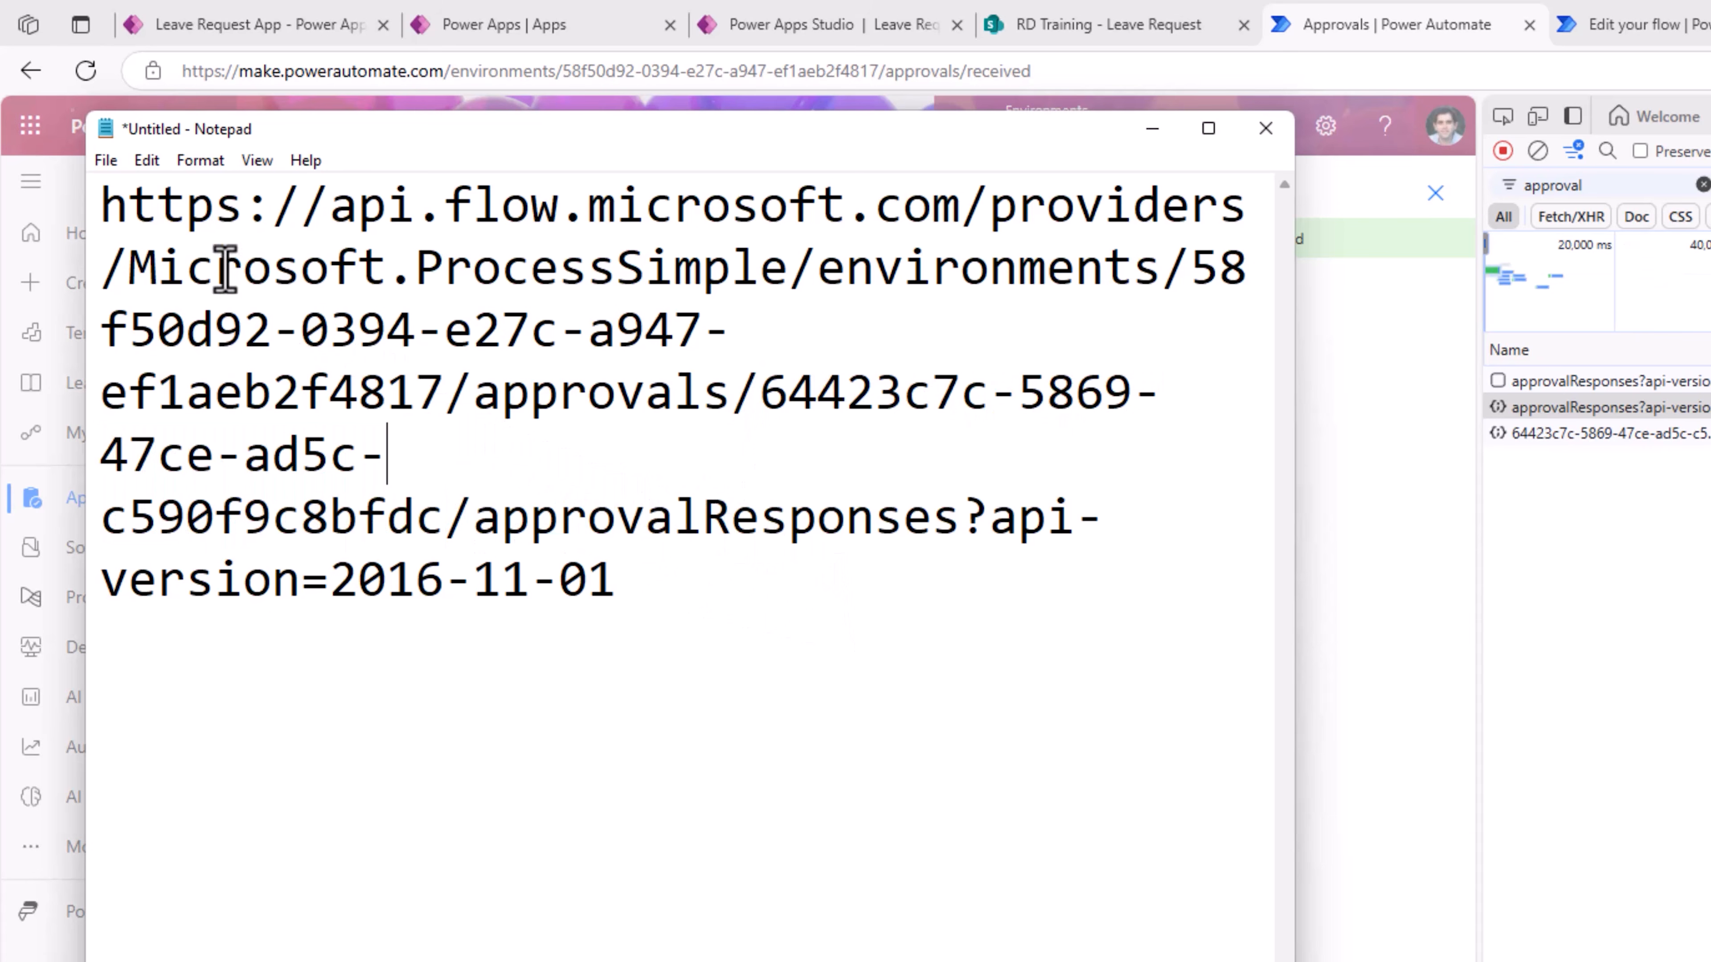
{"action": "left_click_drag", "start_coordinate": [104, 205], "coordinate": [650, 586]}
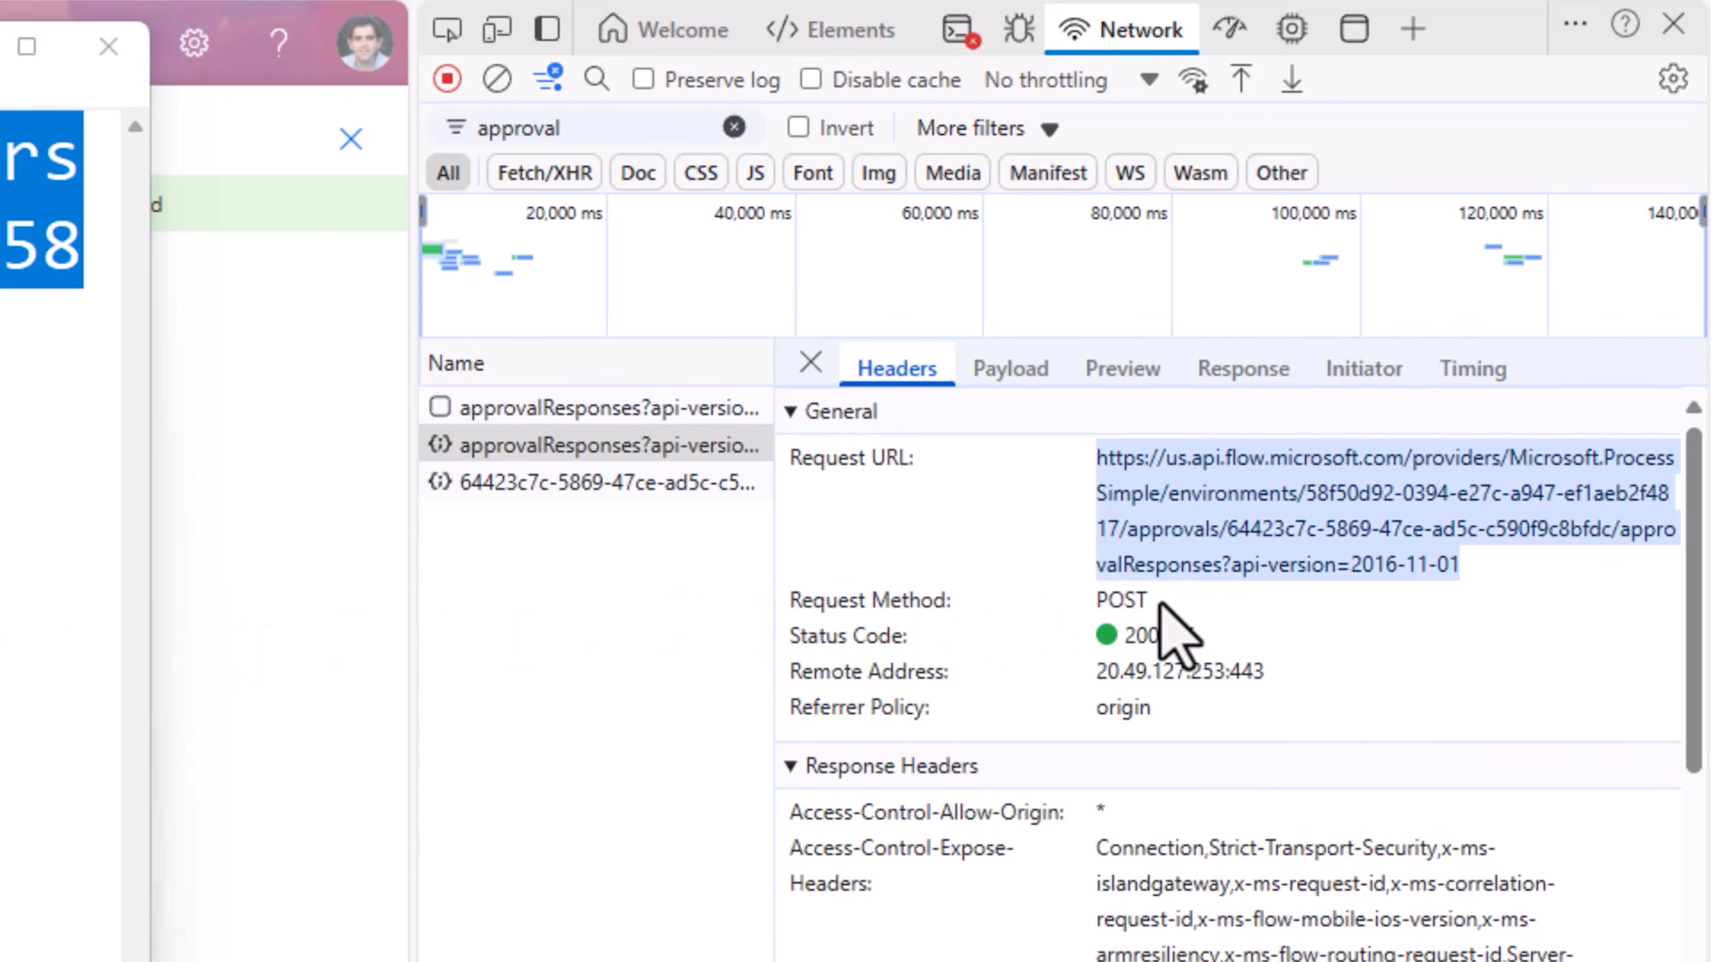
- Note the POST method below the URL in Notepad and copy the approvalResponses request payload object beneath it
{"action": "left_click", "coordinate": [1162, 604]}
{"action": "left_click", "coordinate": [1020, 375]}
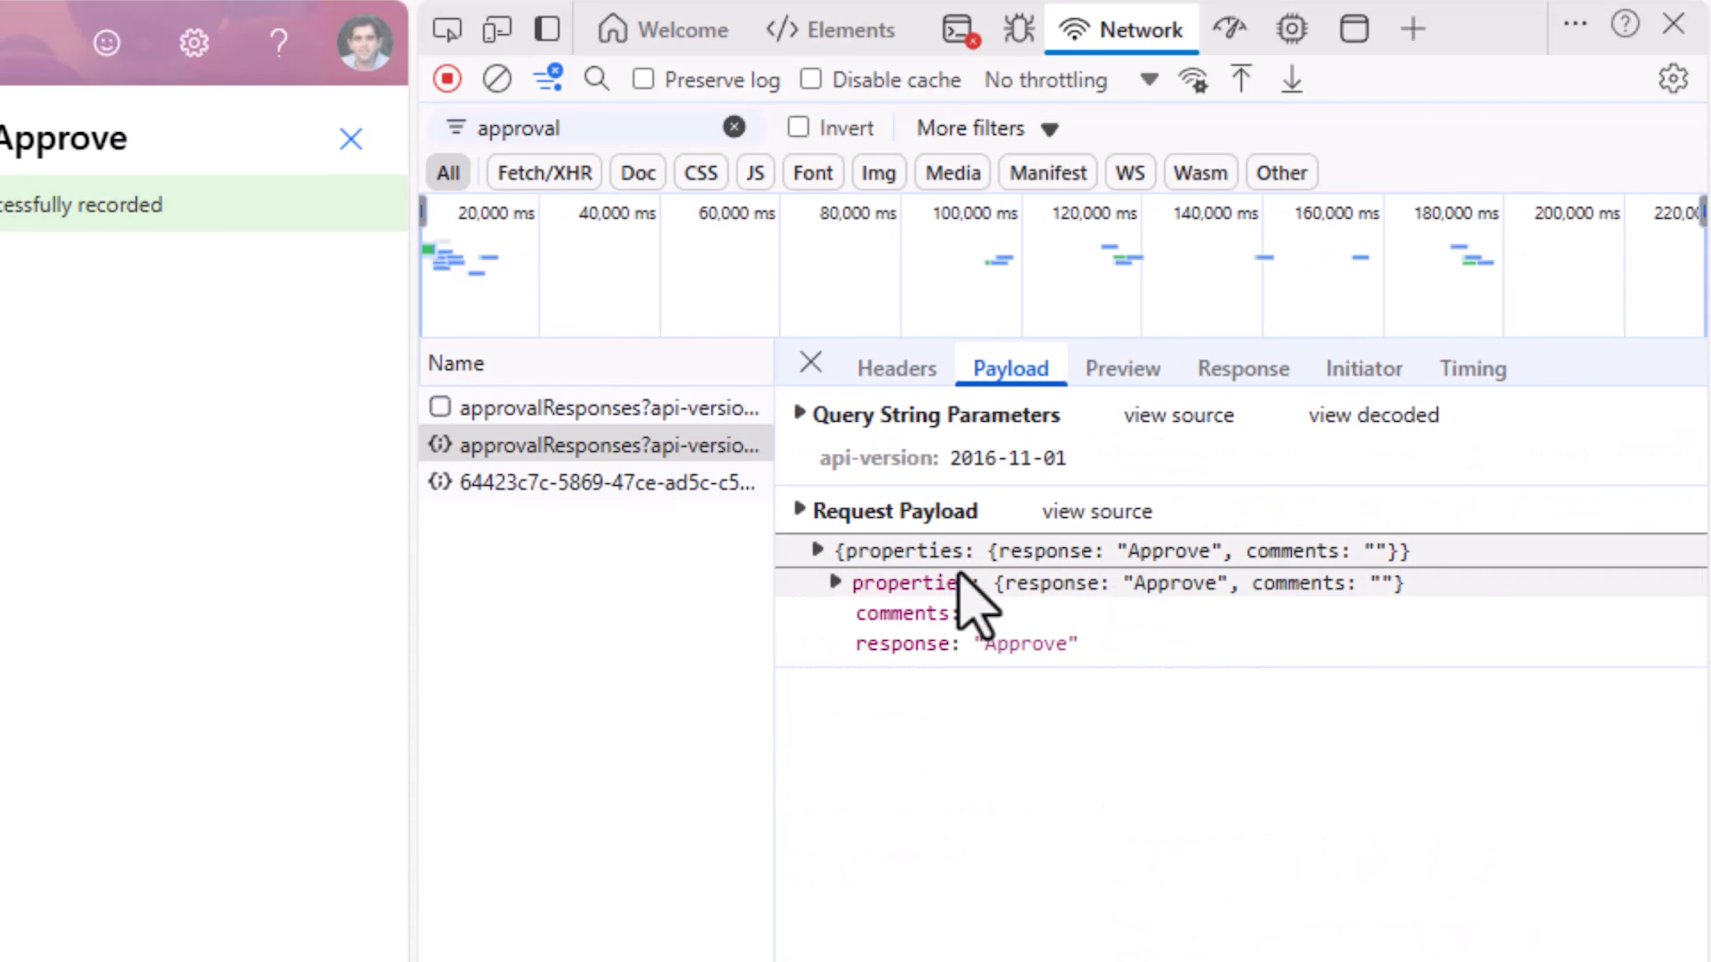
{"action": "right_click", "coordinate": [950, 556]}
{"action": "left_click", "coordinate": [1019, 589]}
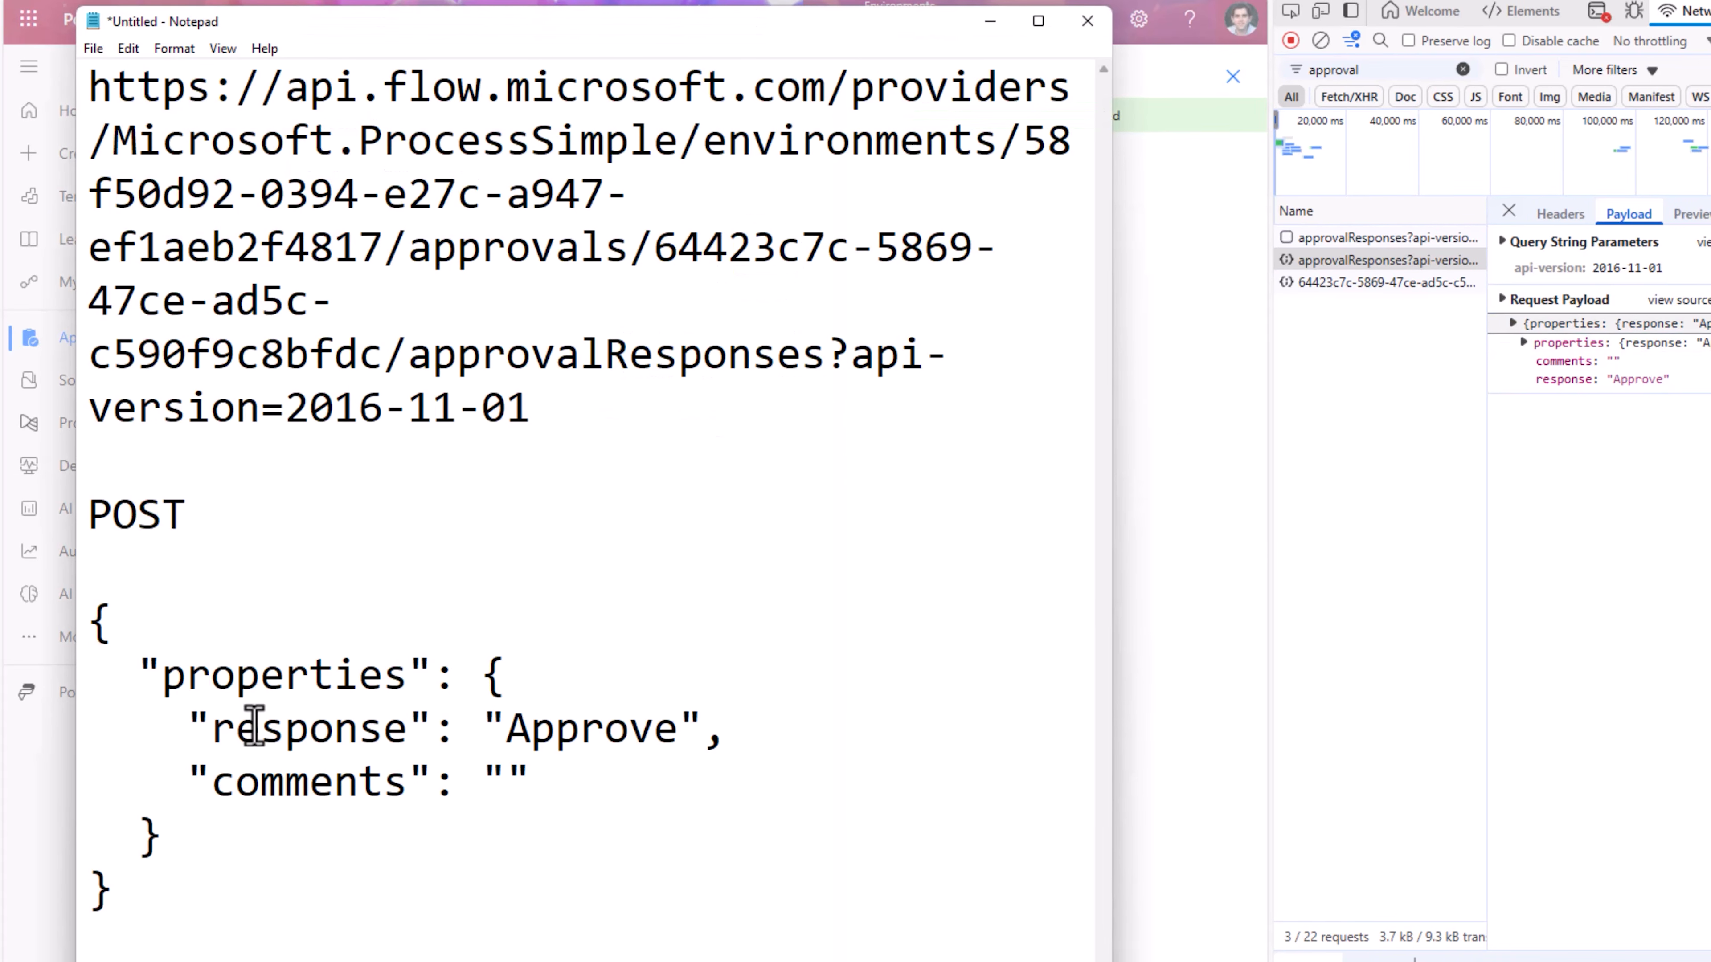
- Examine the properties, response and comments entries of the JSON payload in Notepad
{"action": "left_click", "coordinate": [172, 684]}
{"action": "left_click", "coordinate": [409, 684], "text": "shift"}
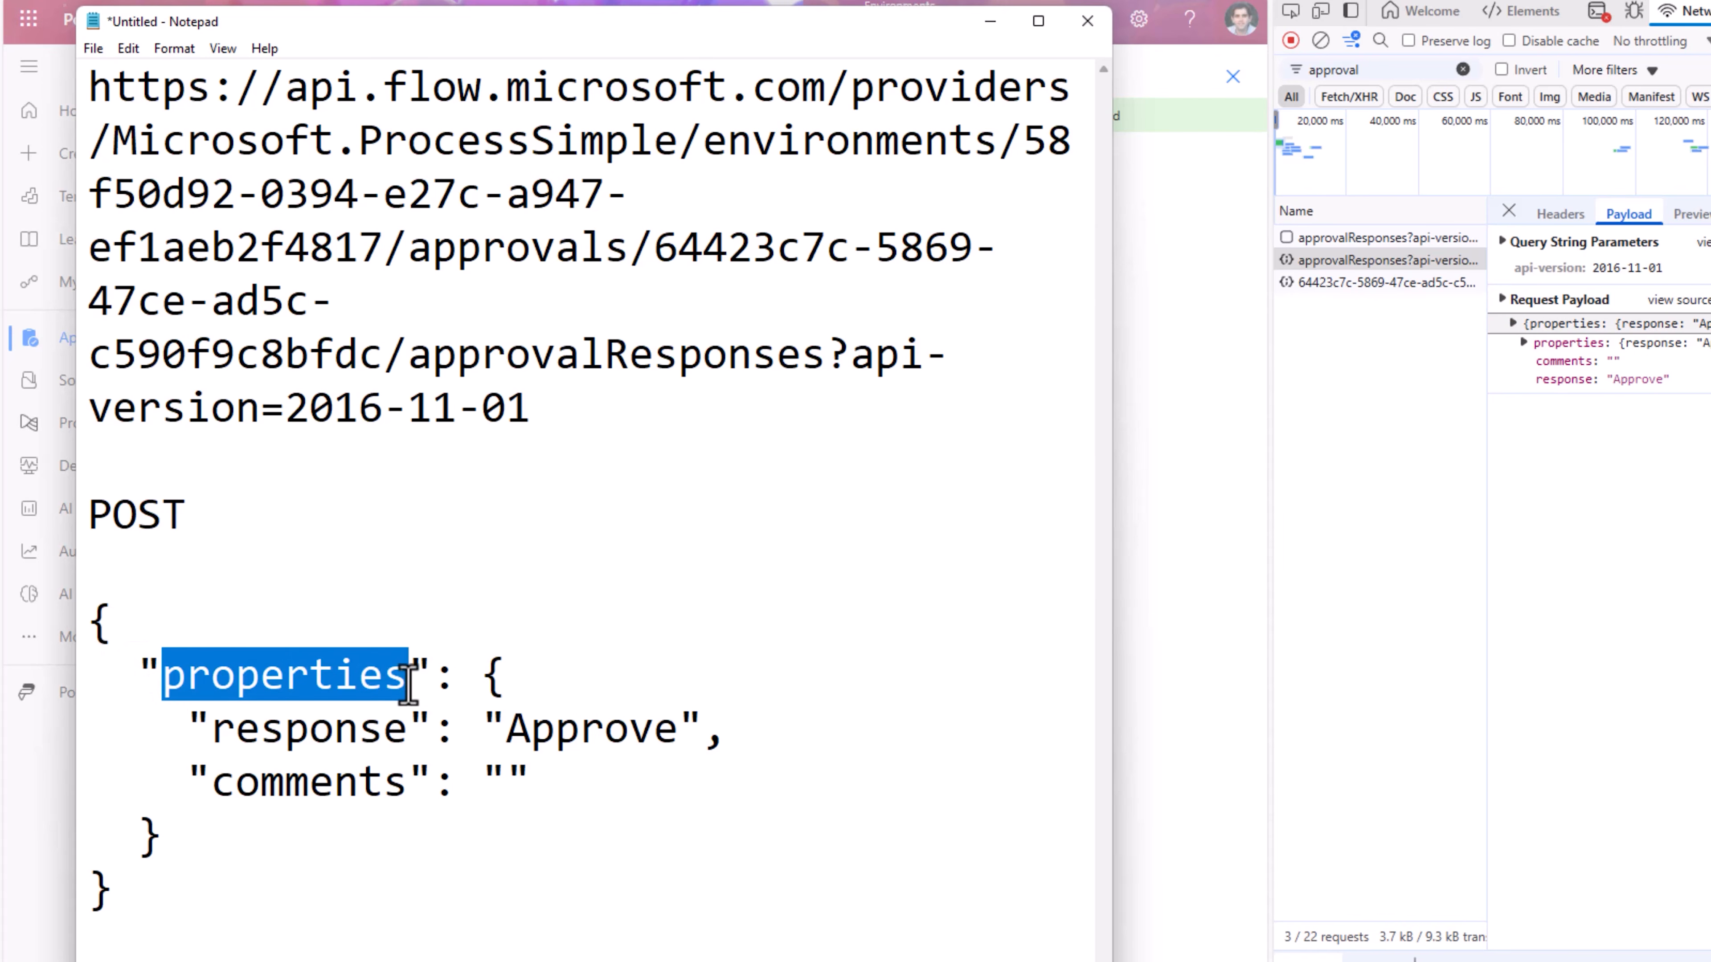
{"action": "left_click_drag", "start_coordinate": [214, 728], "coordinate": [411, 729]}
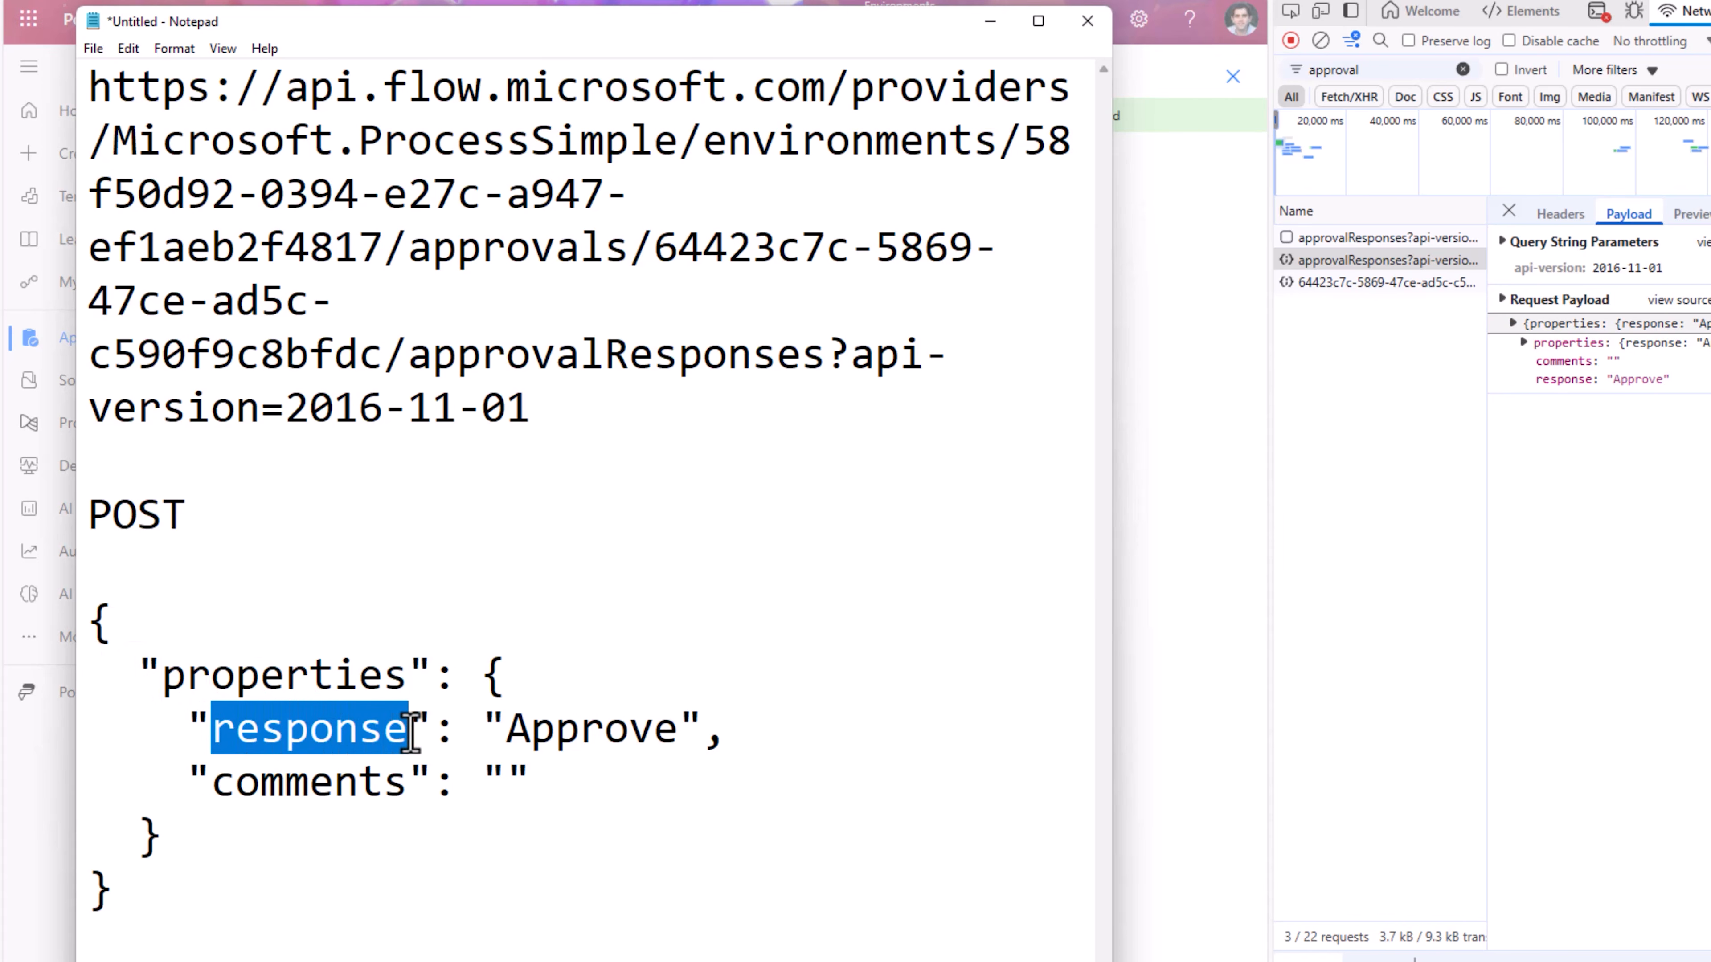
{"action": "left_click_drag", "start_coordinate": [505, 728], "coordinate": [668, 729]}
{"action": "left_click", "coordinate": [687, 783]}
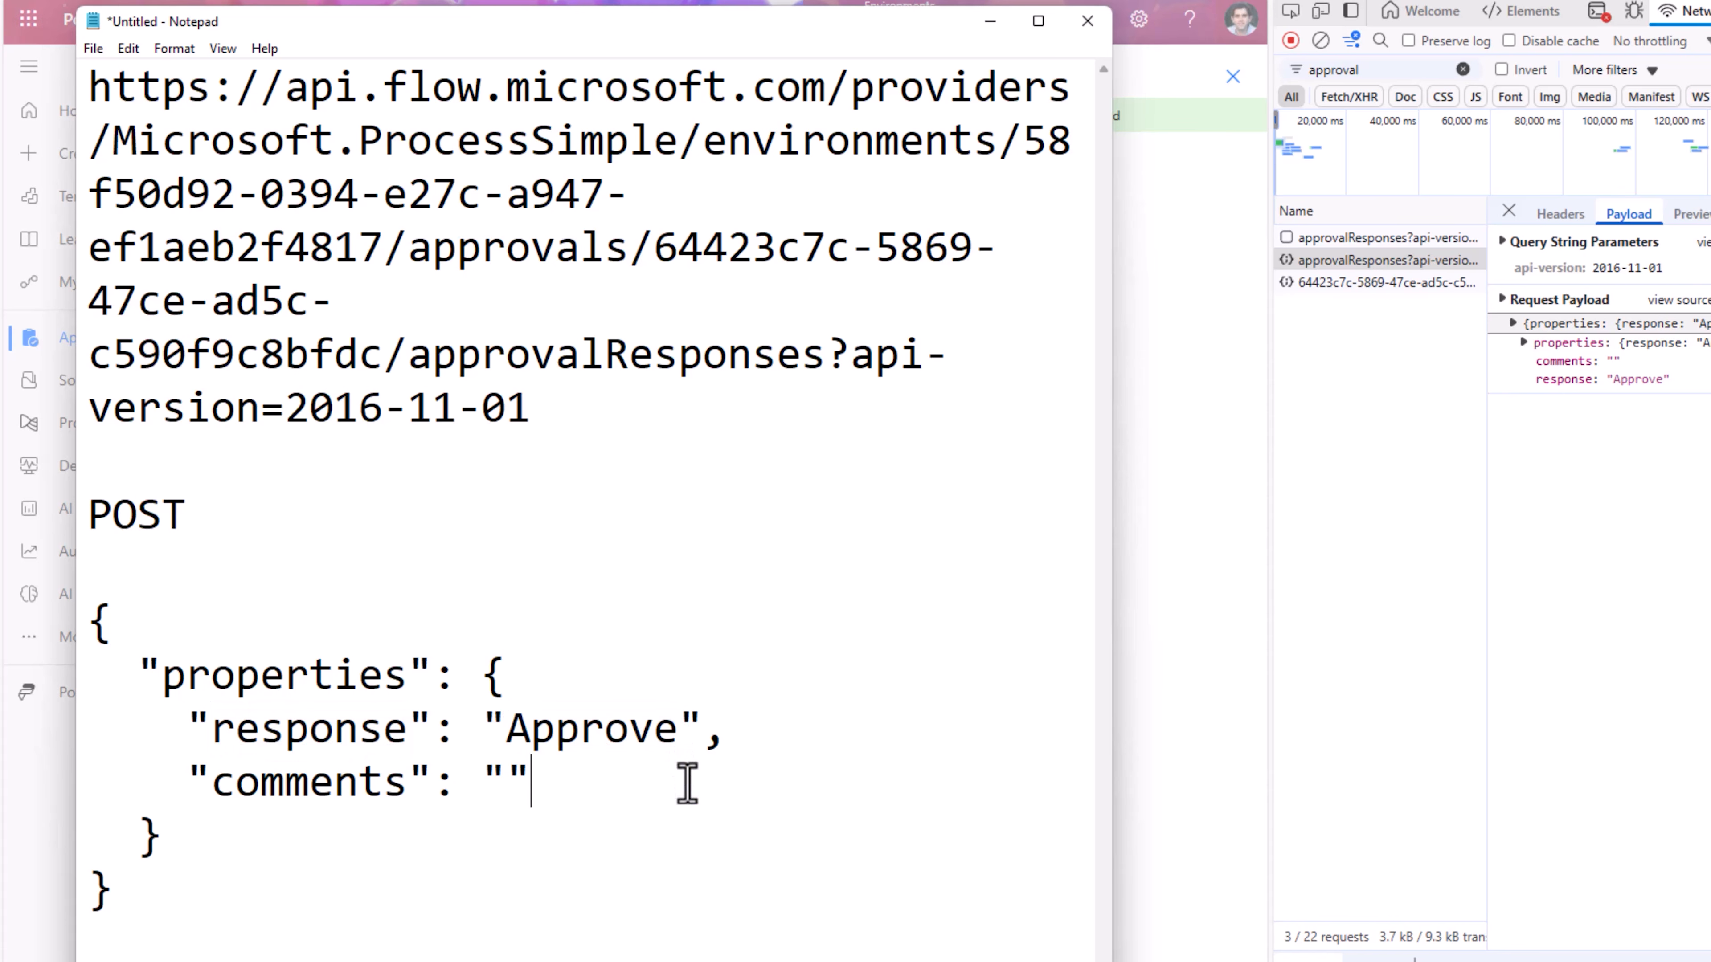
{"action": "left_click_drag", "start_coordinate": [215, 782], "coordinate": [410, 785]}
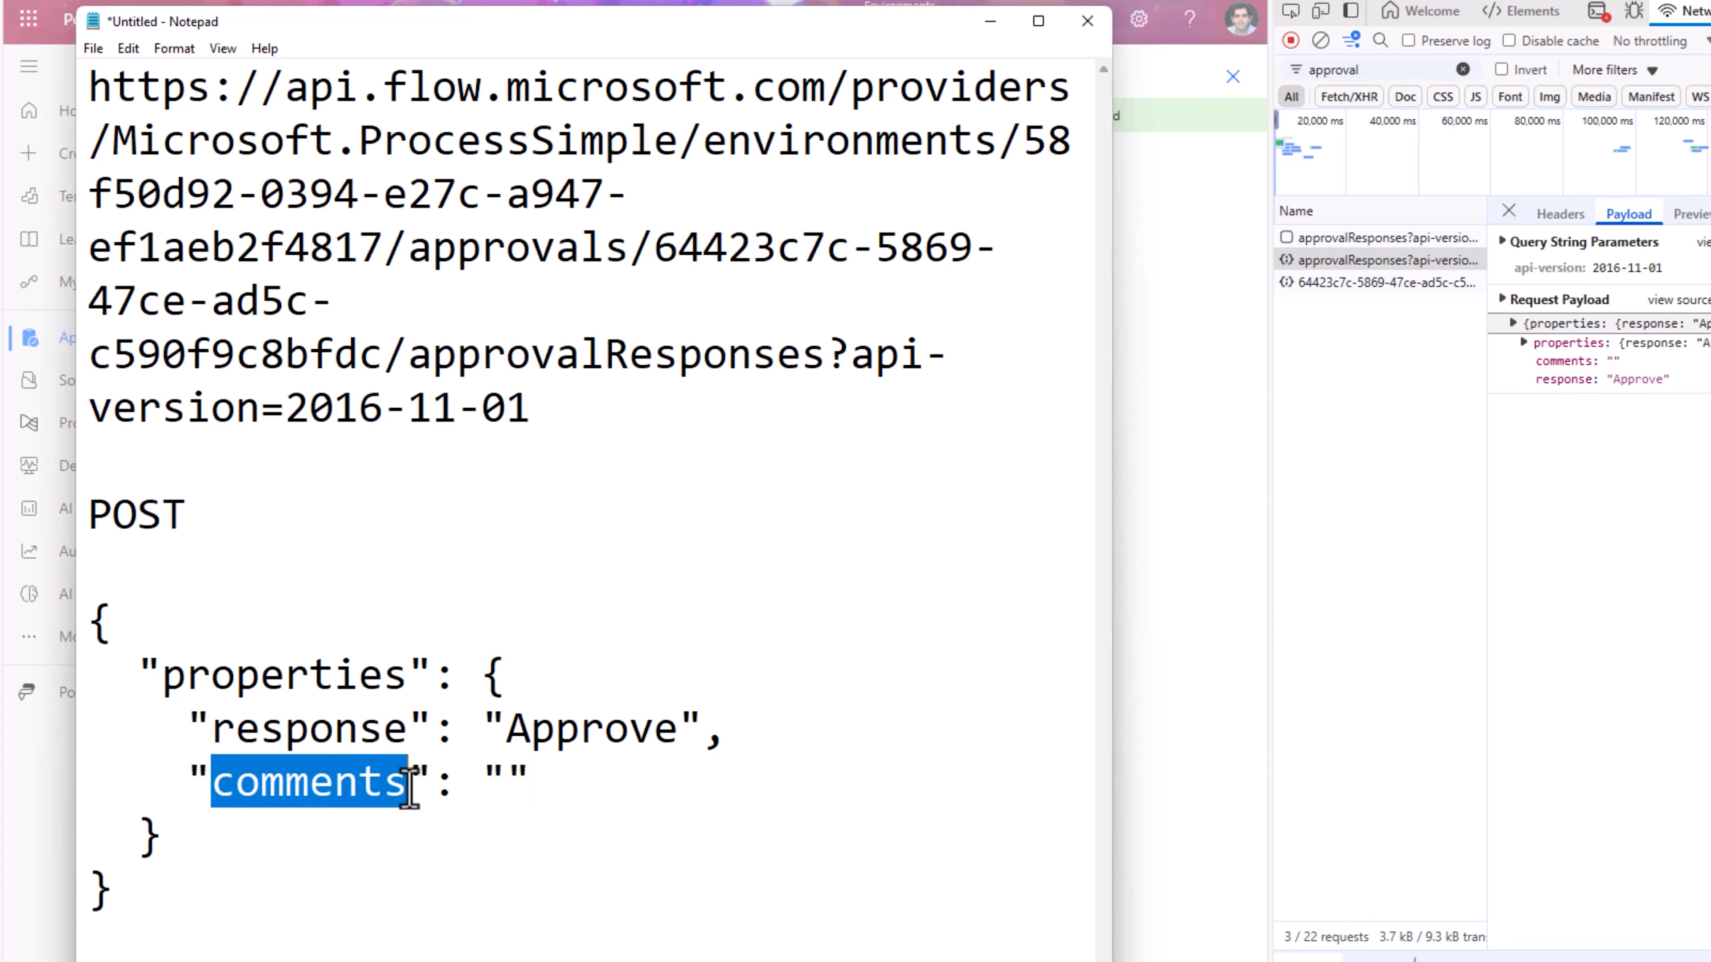
{"action": "left_click", "coordinate": [583, 812]}
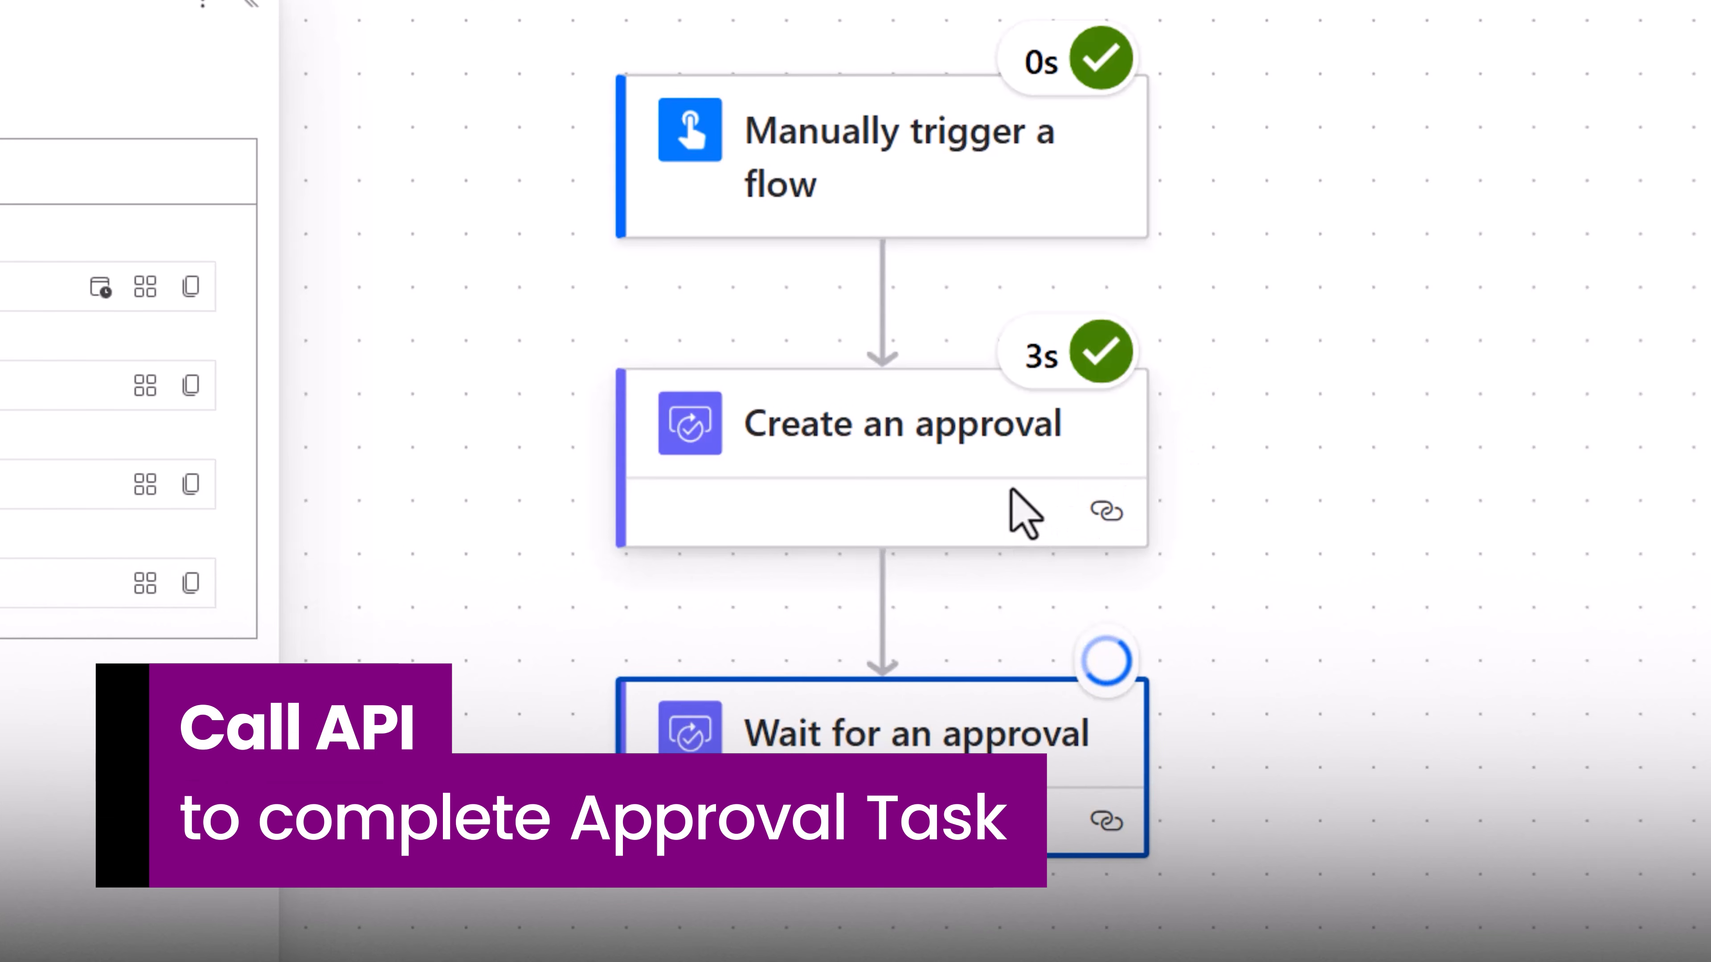
- Copy the approval's name value from the Create an approval output and replace the approval ID in the Notepad URL with it
{"action": "left_click", "coordinate": [882, 445]}
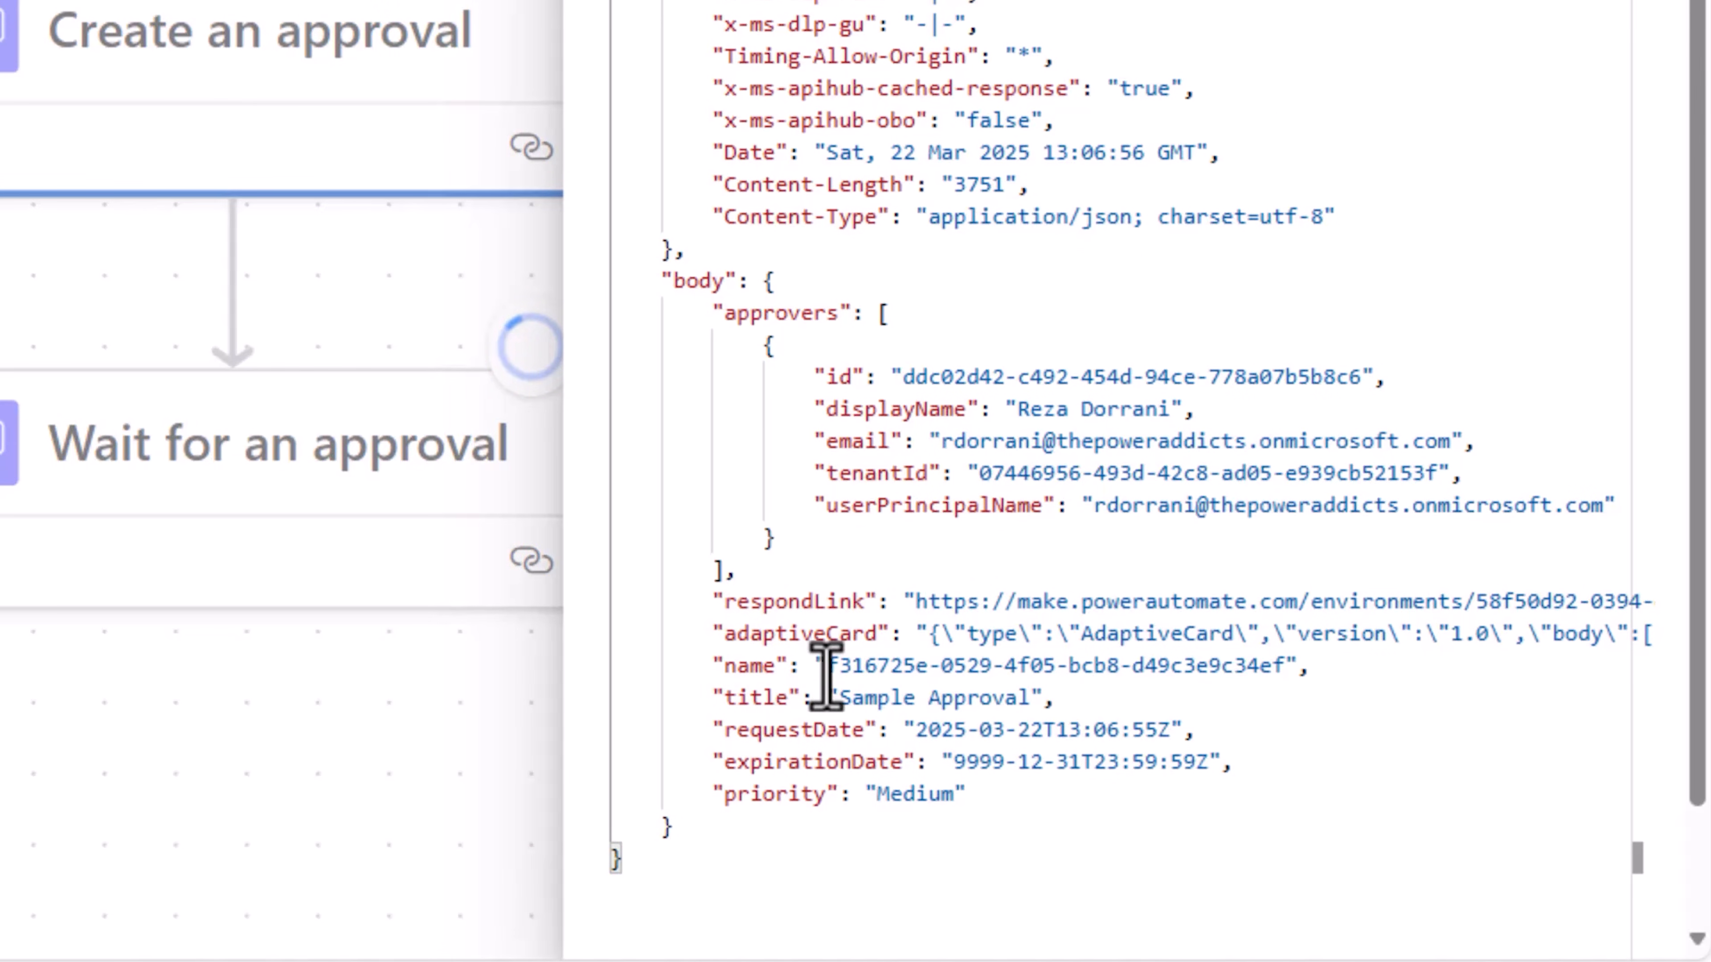
{"action": "left_click_drag", "start_coordinate": [826, 676], "coordinate": [1283, 693]}
{"action": "key", "text": "ctrl+c"}
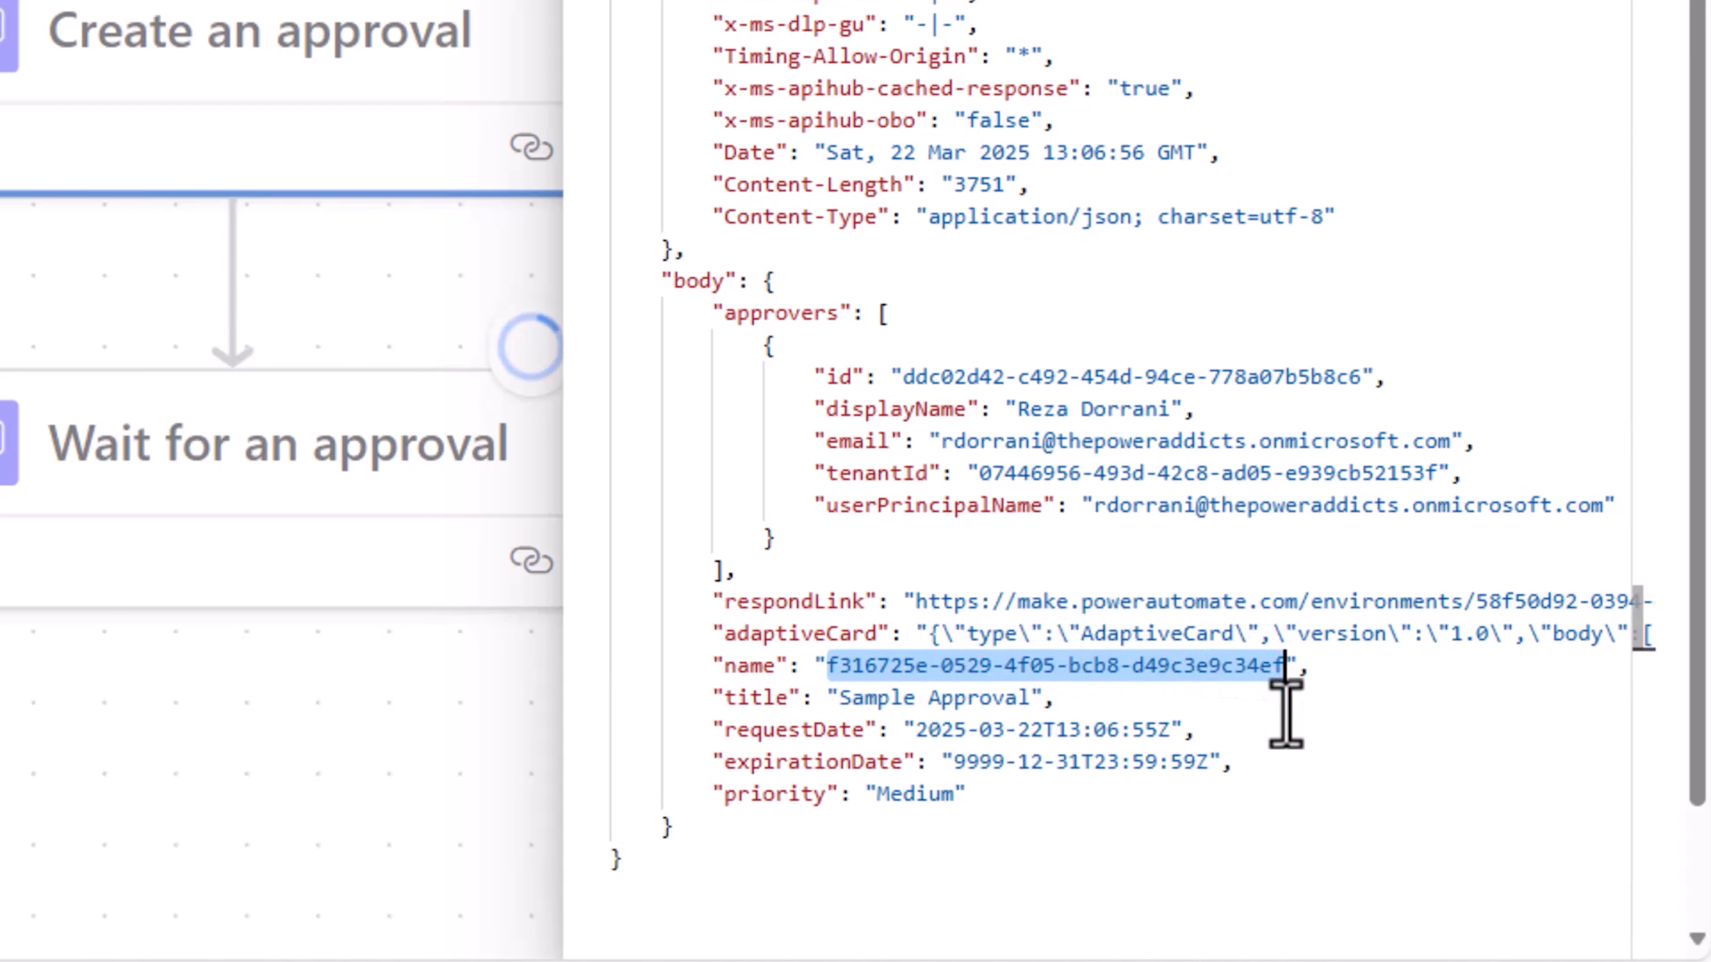
{"action": "key", "text": "alt+Tab"}
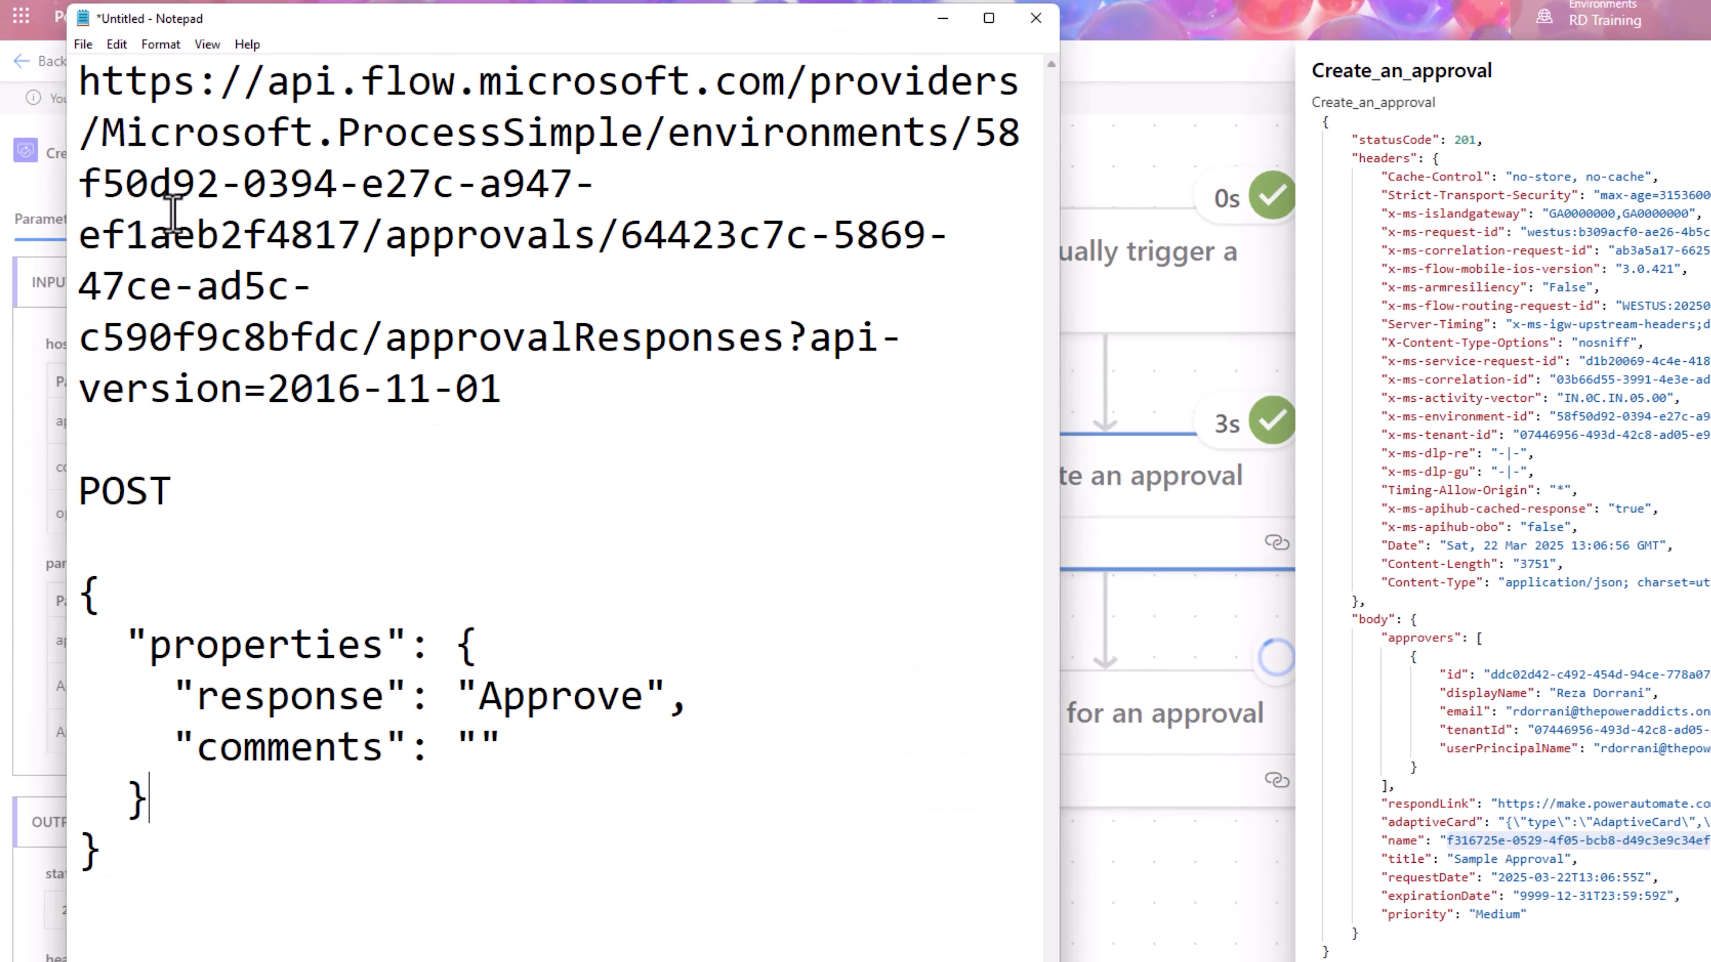
{"action": "left_click_drag", "start_coordinate": [620, 236], "coordinate": [368, 338]}
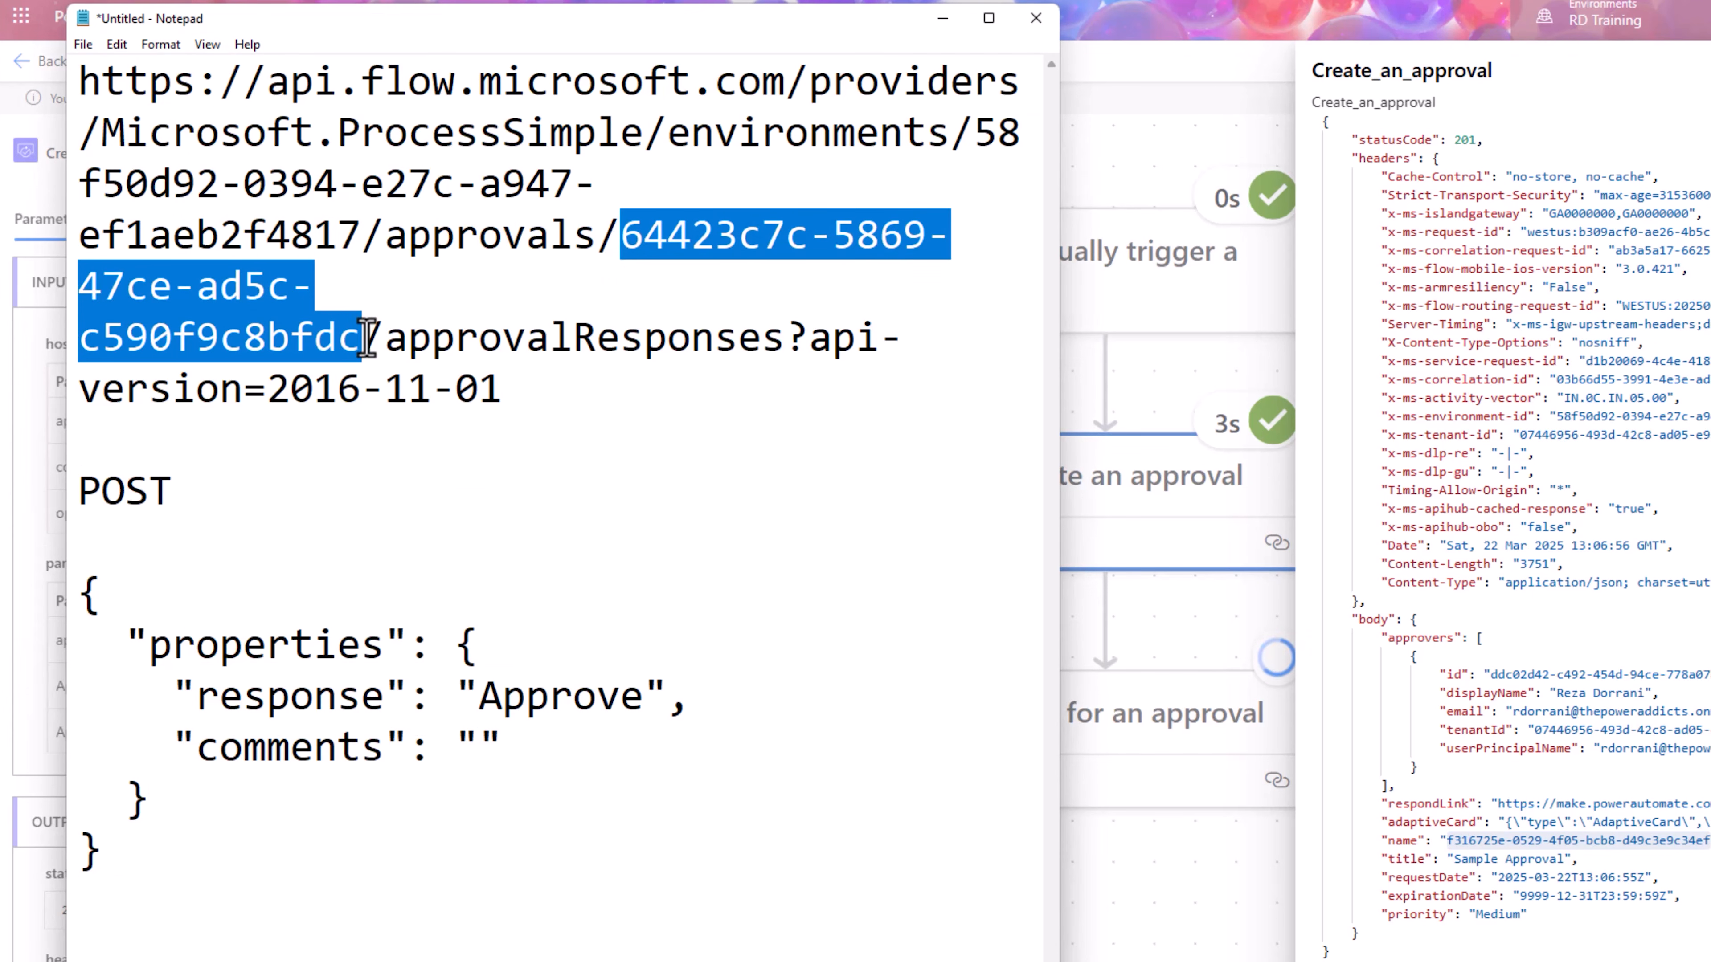
{"action": "key", "text": "ctrl+v"}
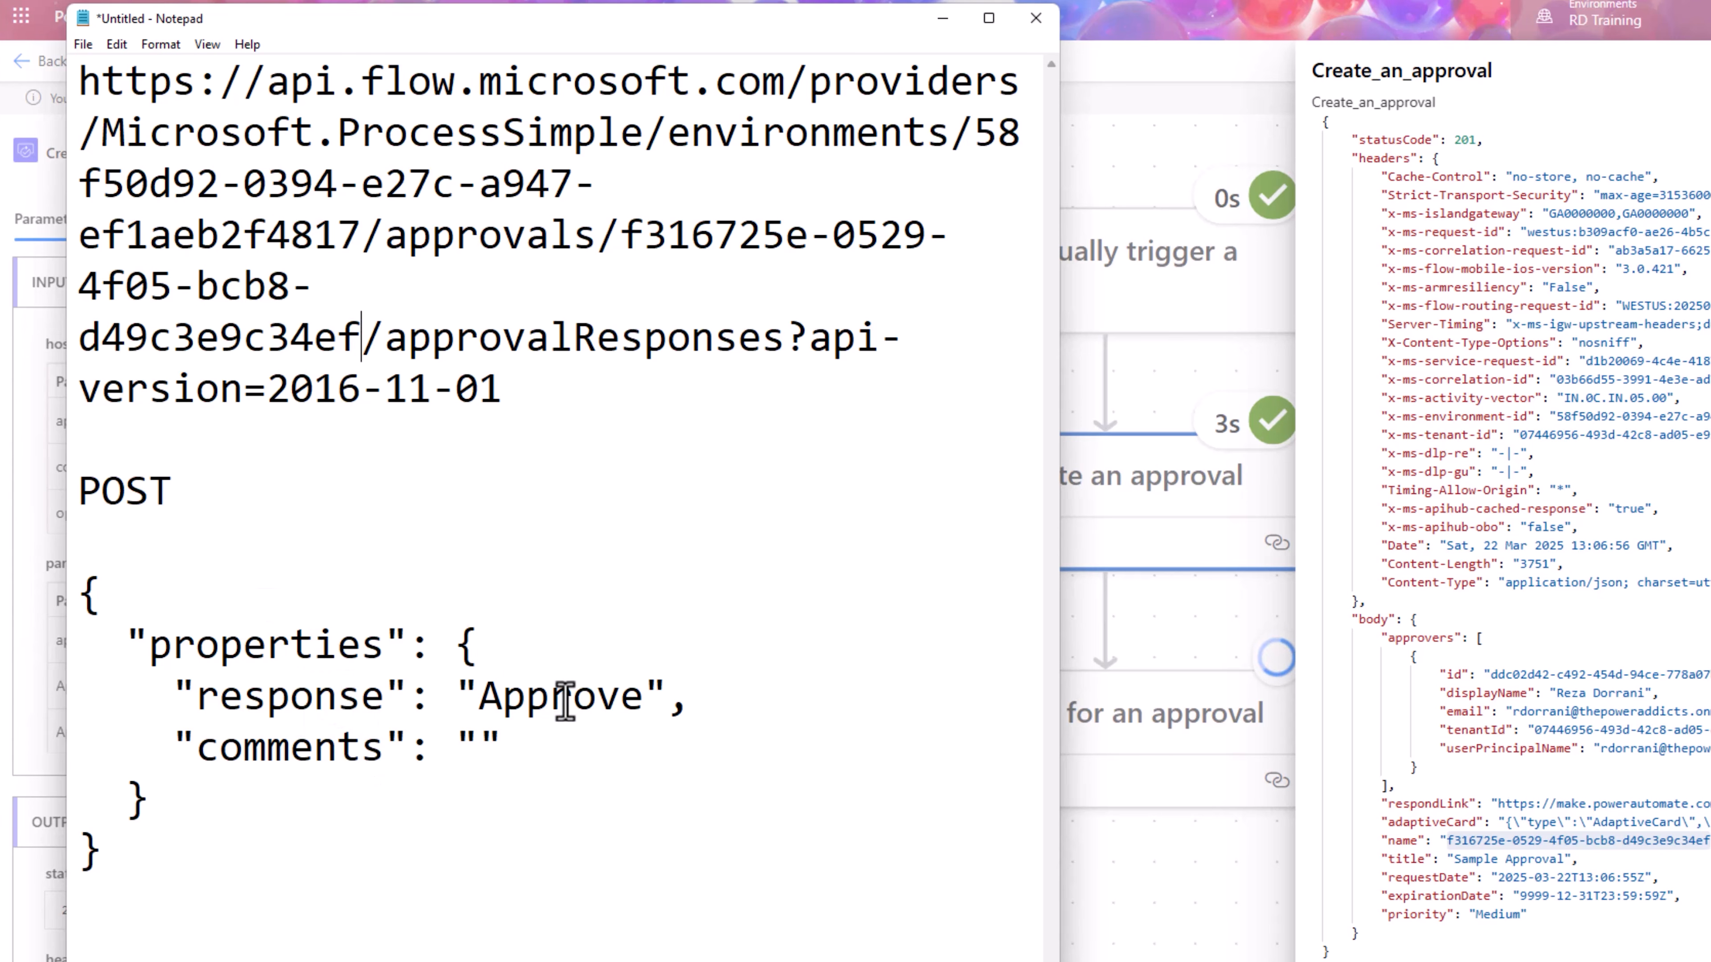
- Set the comments value in the Notepad JSON body to "Sample comments" and close the Create an approval output
{"action": "left_click_drag", "start_coordinate": [478, 698], "coordinate": [640, 697]}
{"action": "left_click", "coordinate": [479, 745]}
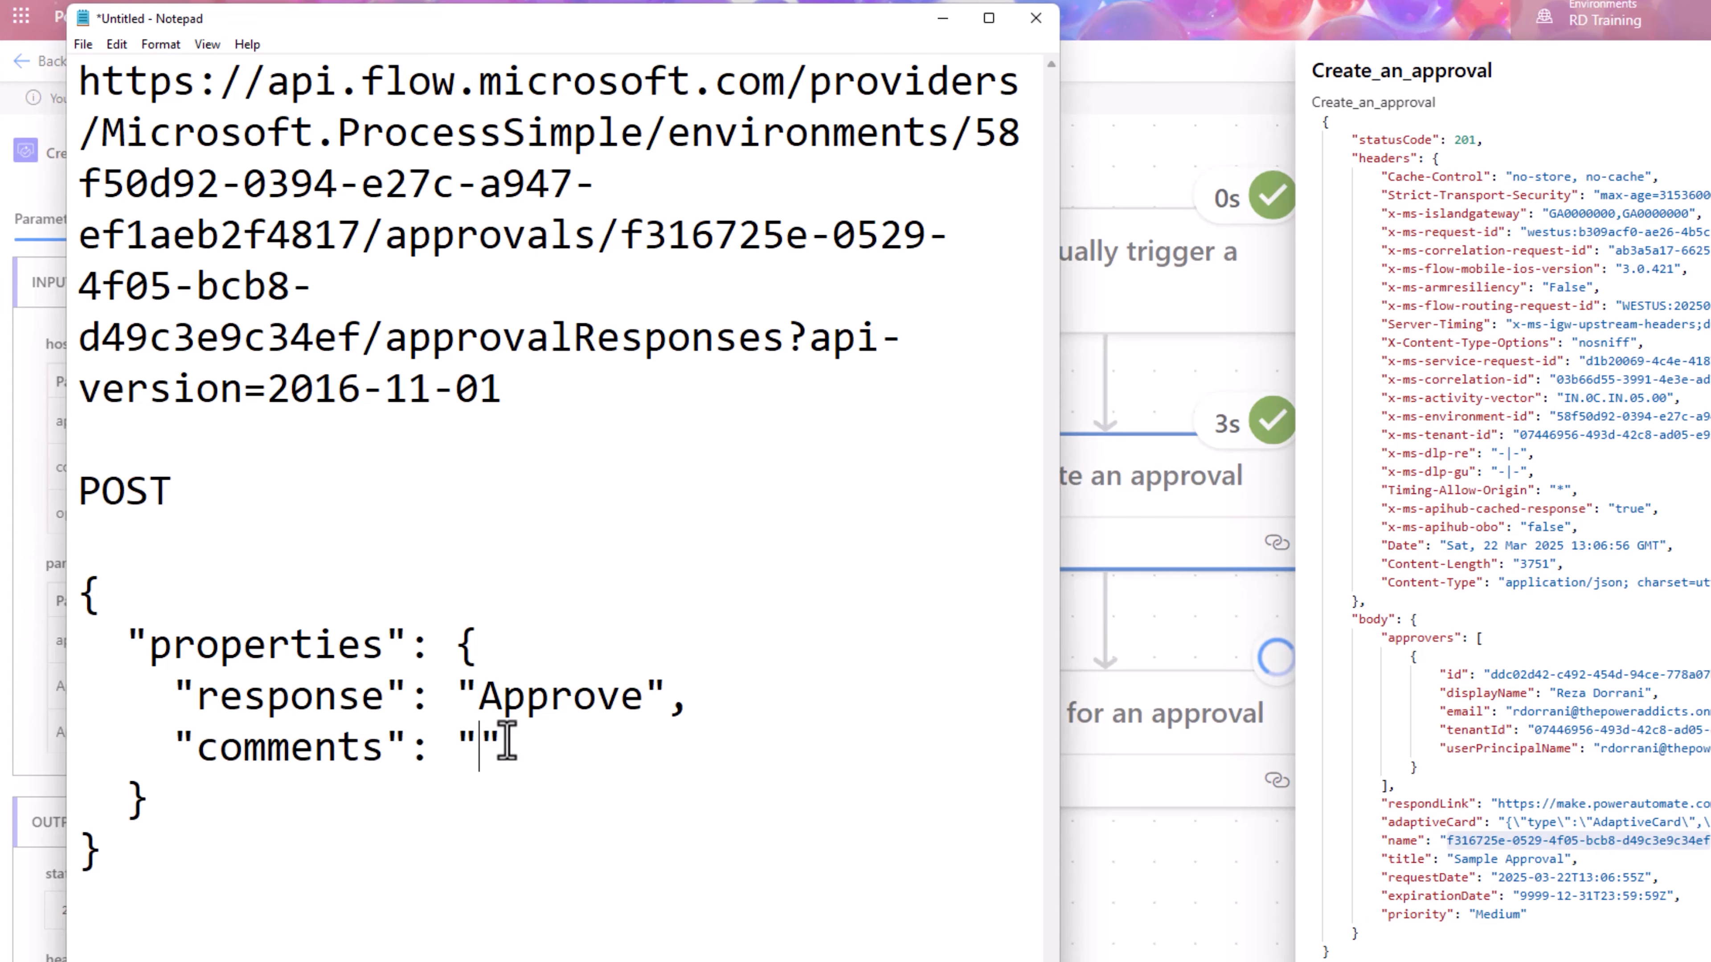
{"action": "type", "text": "Sample comments"}
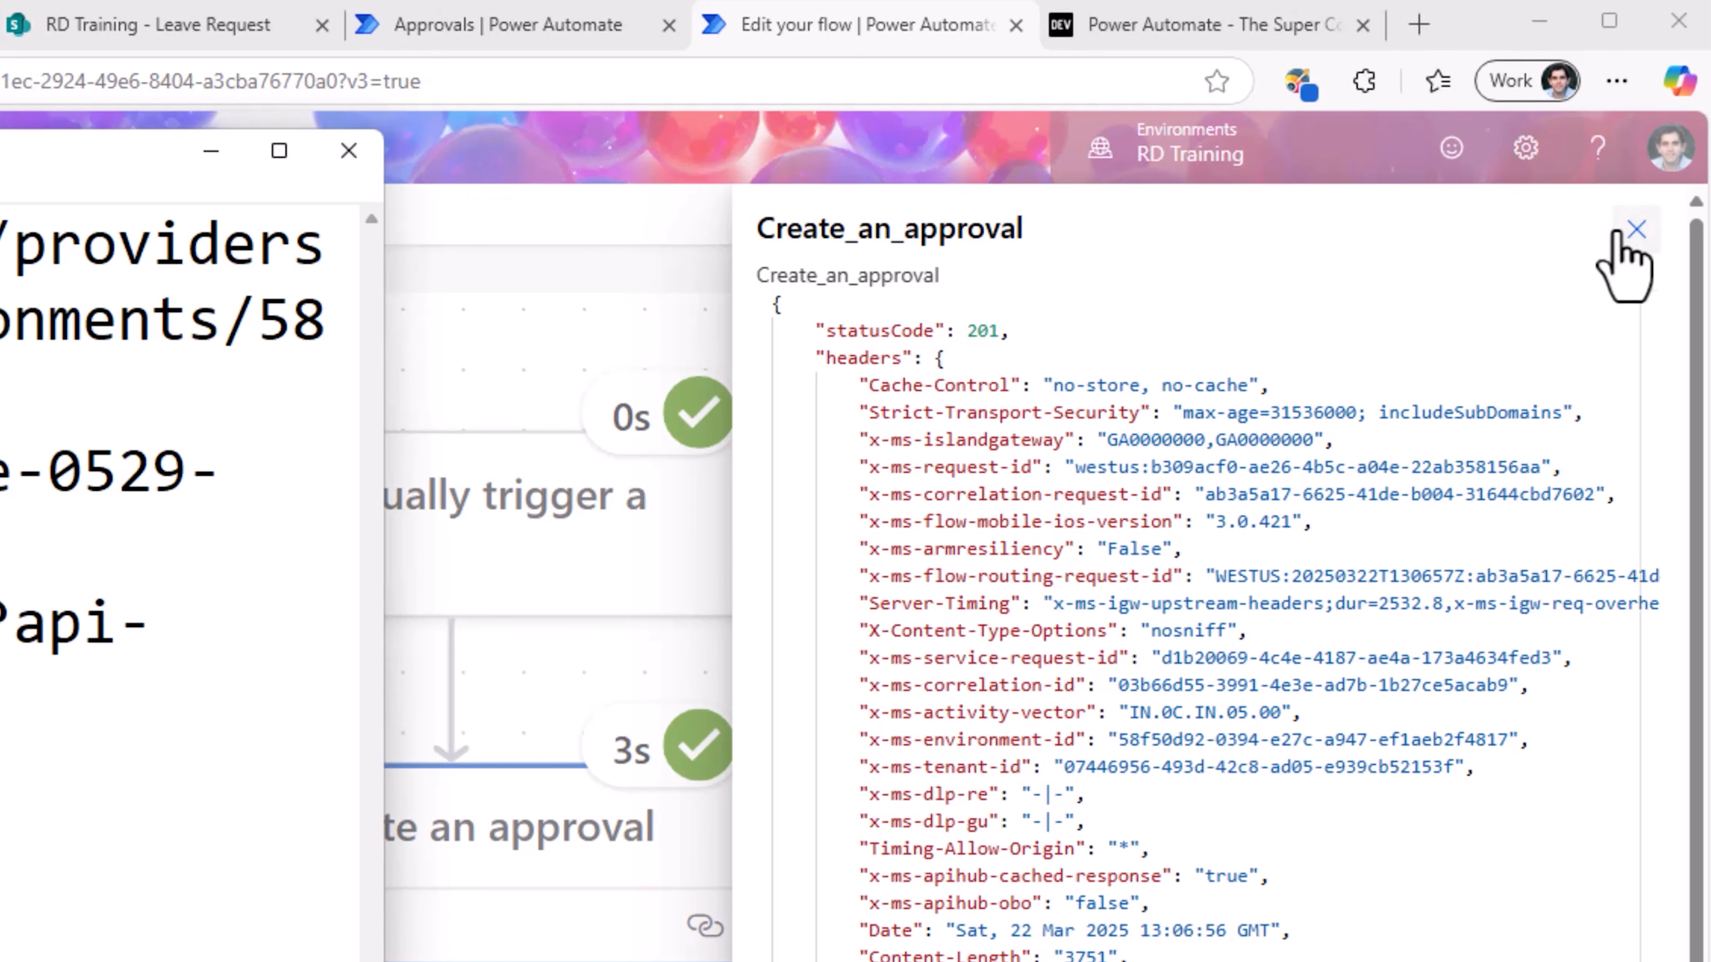
{"action": "left_click", "coordinate": [1632, 233]}
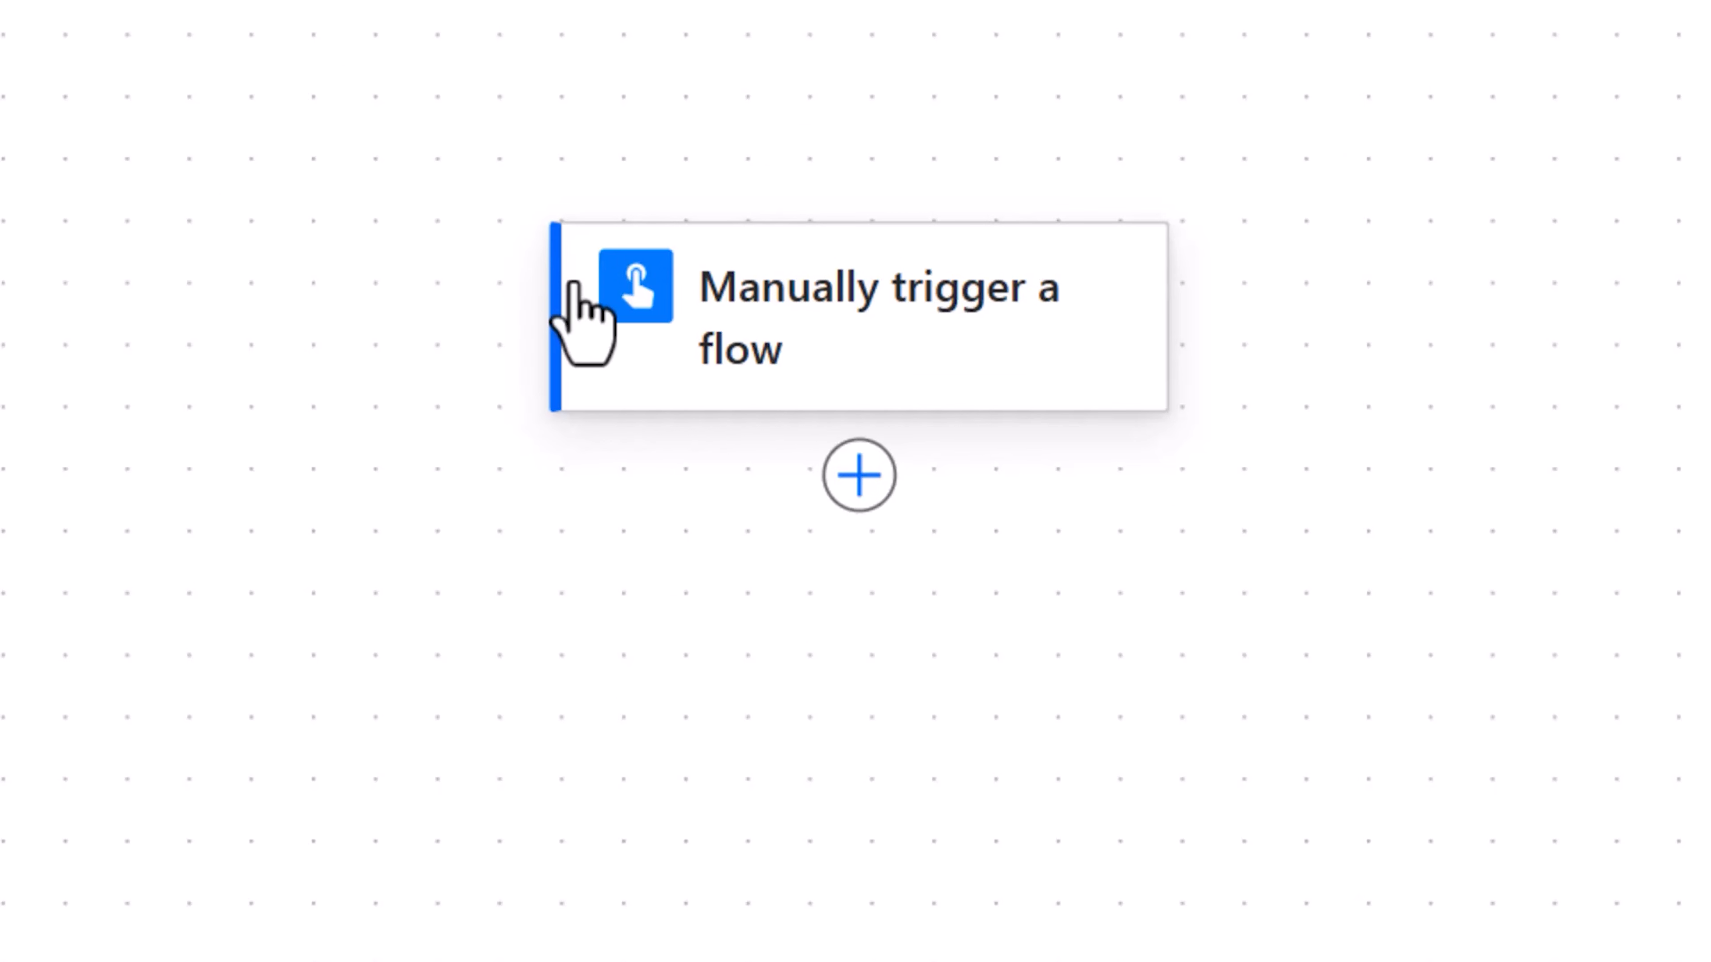
- Add the Invoke an HTTP request action of HTTP with Microsoft Entra ID (preauthorized) below the manual trigger in the Complete Approval Task flow
{"action": "left_click", "coordinate": [859, 475]}
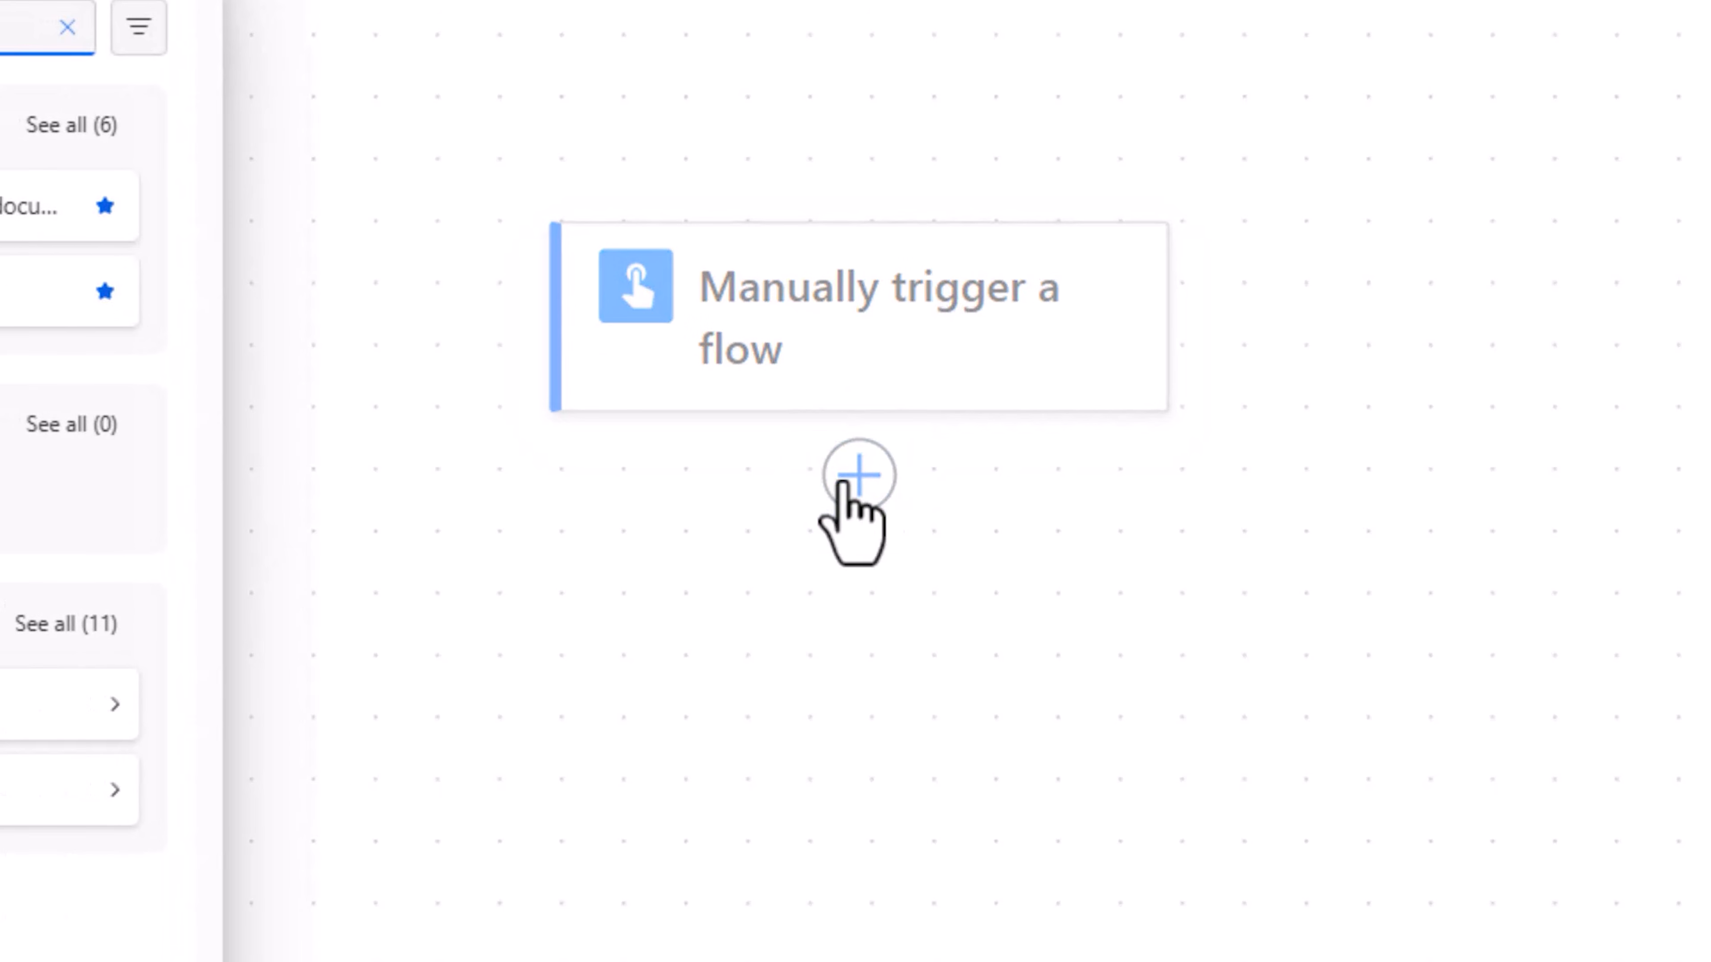
{"action": "type", "text": "http entra"}
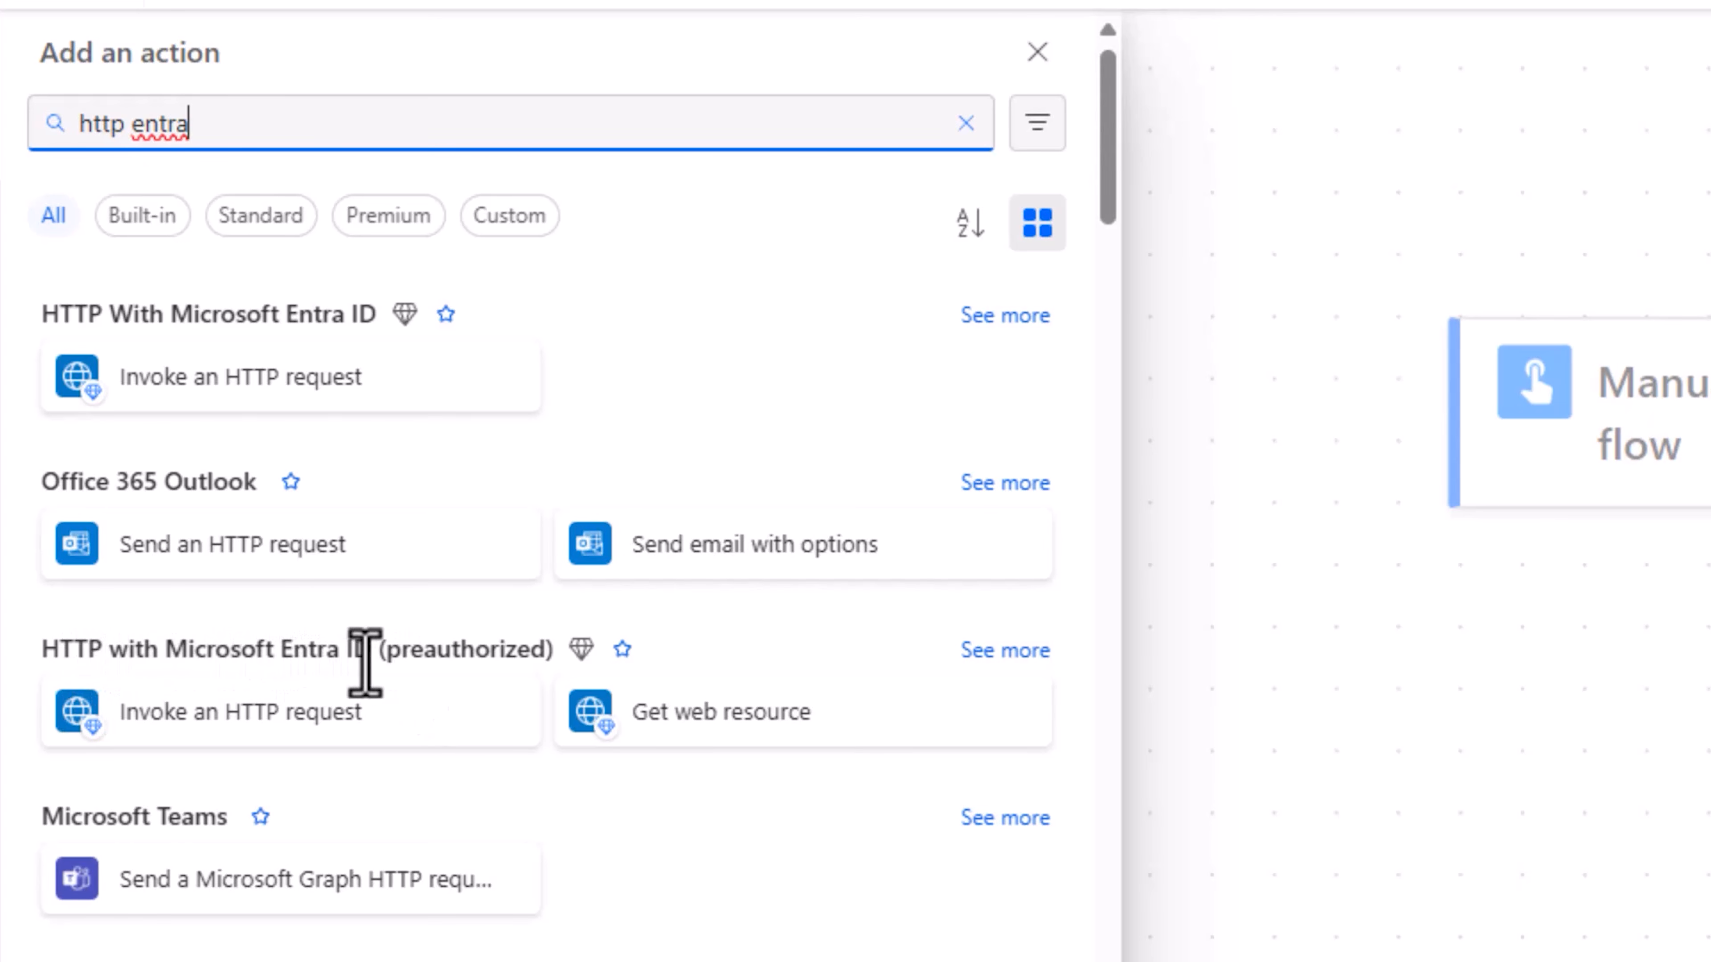
{"action": "left_click", "coordinate": [213, 734]}
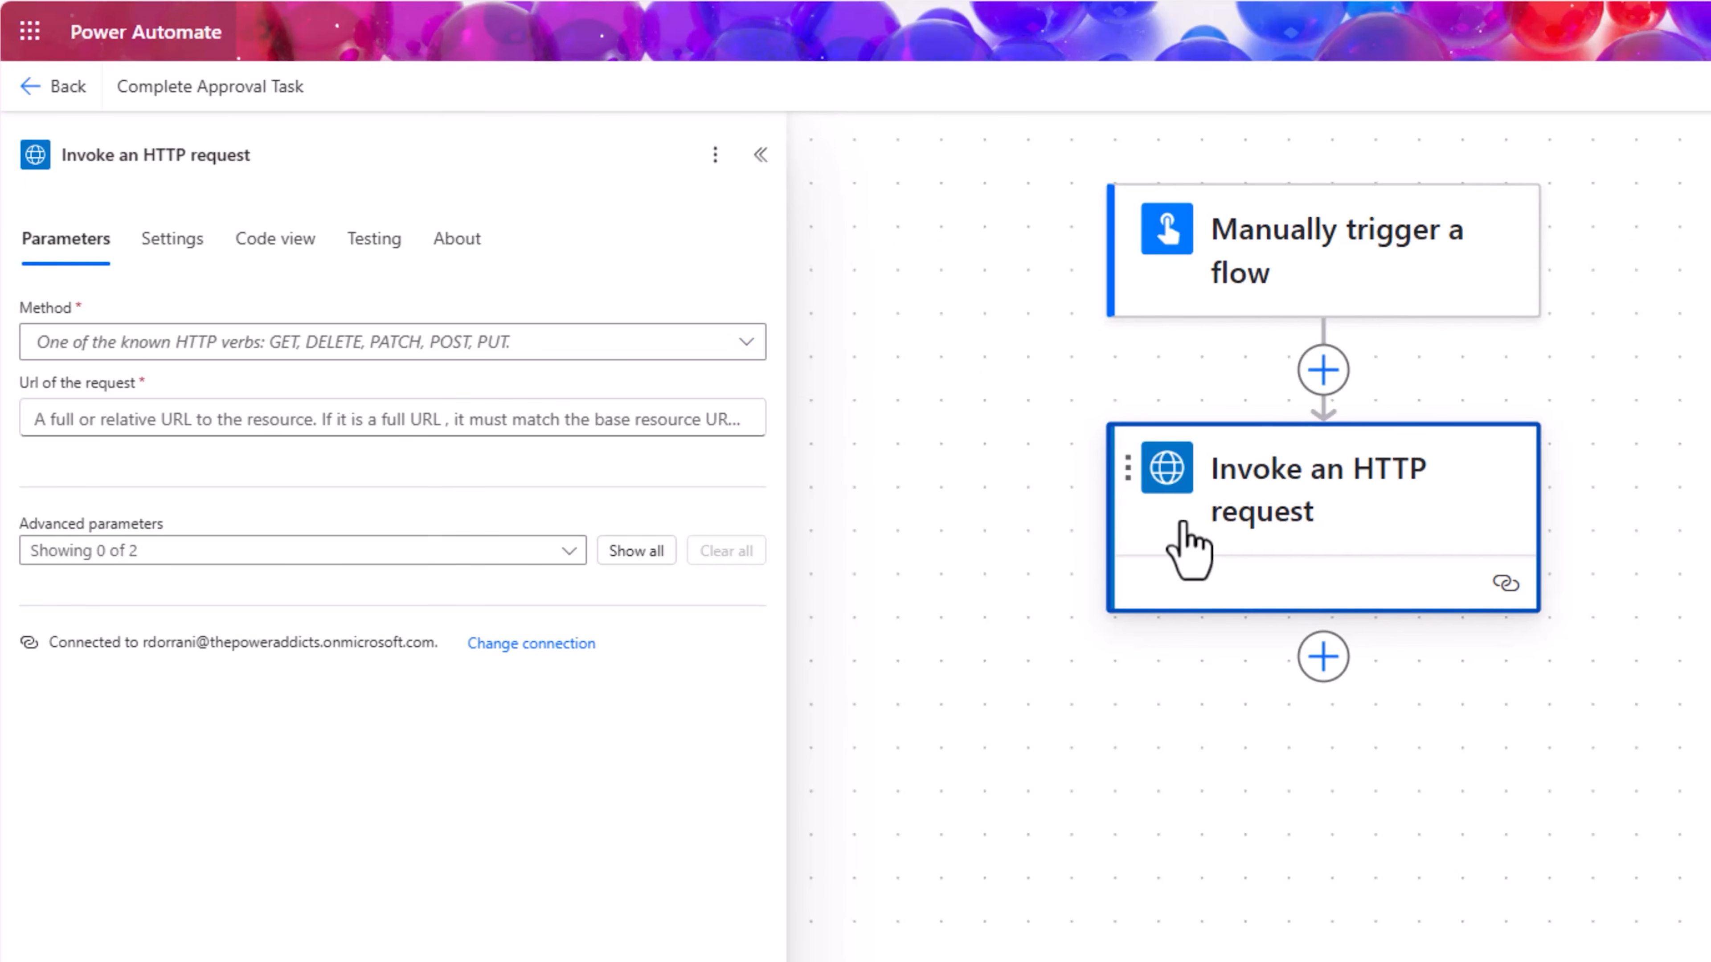
- Set the HTTP request's method to POST and its URL to the approvalResponses address noted in Notepad
{"action": "left_click", "coordinate": [434, 337]}
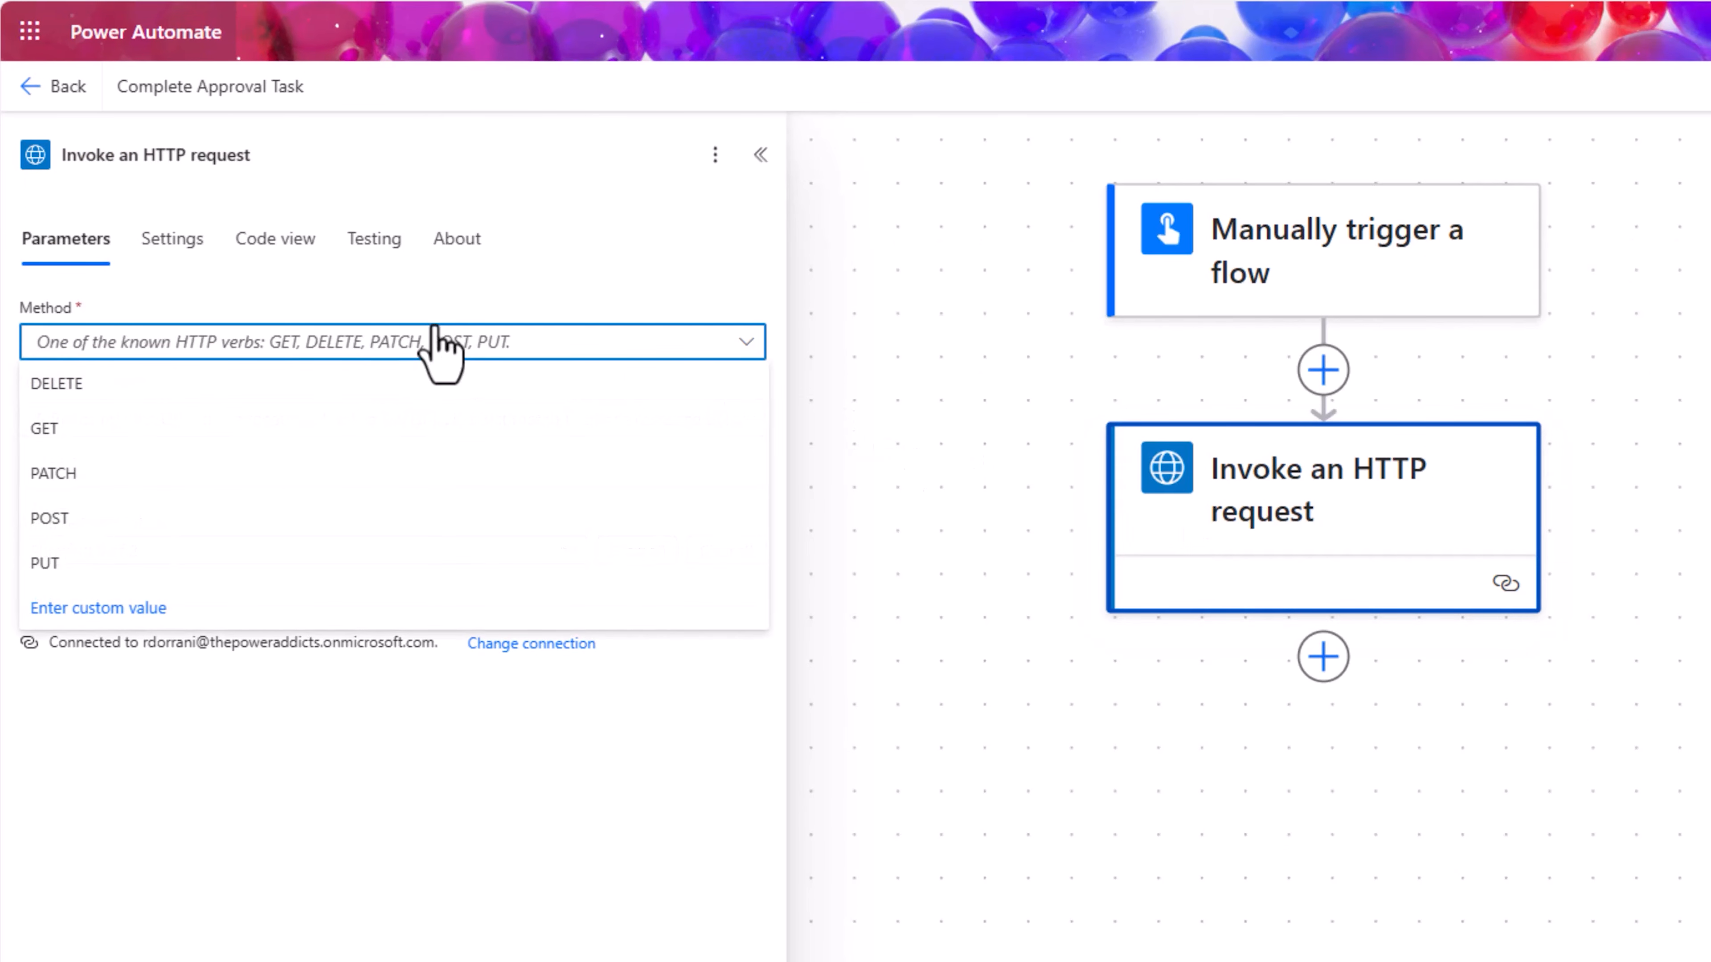
{"action": "left_click", "coordinate": [128, 520]}
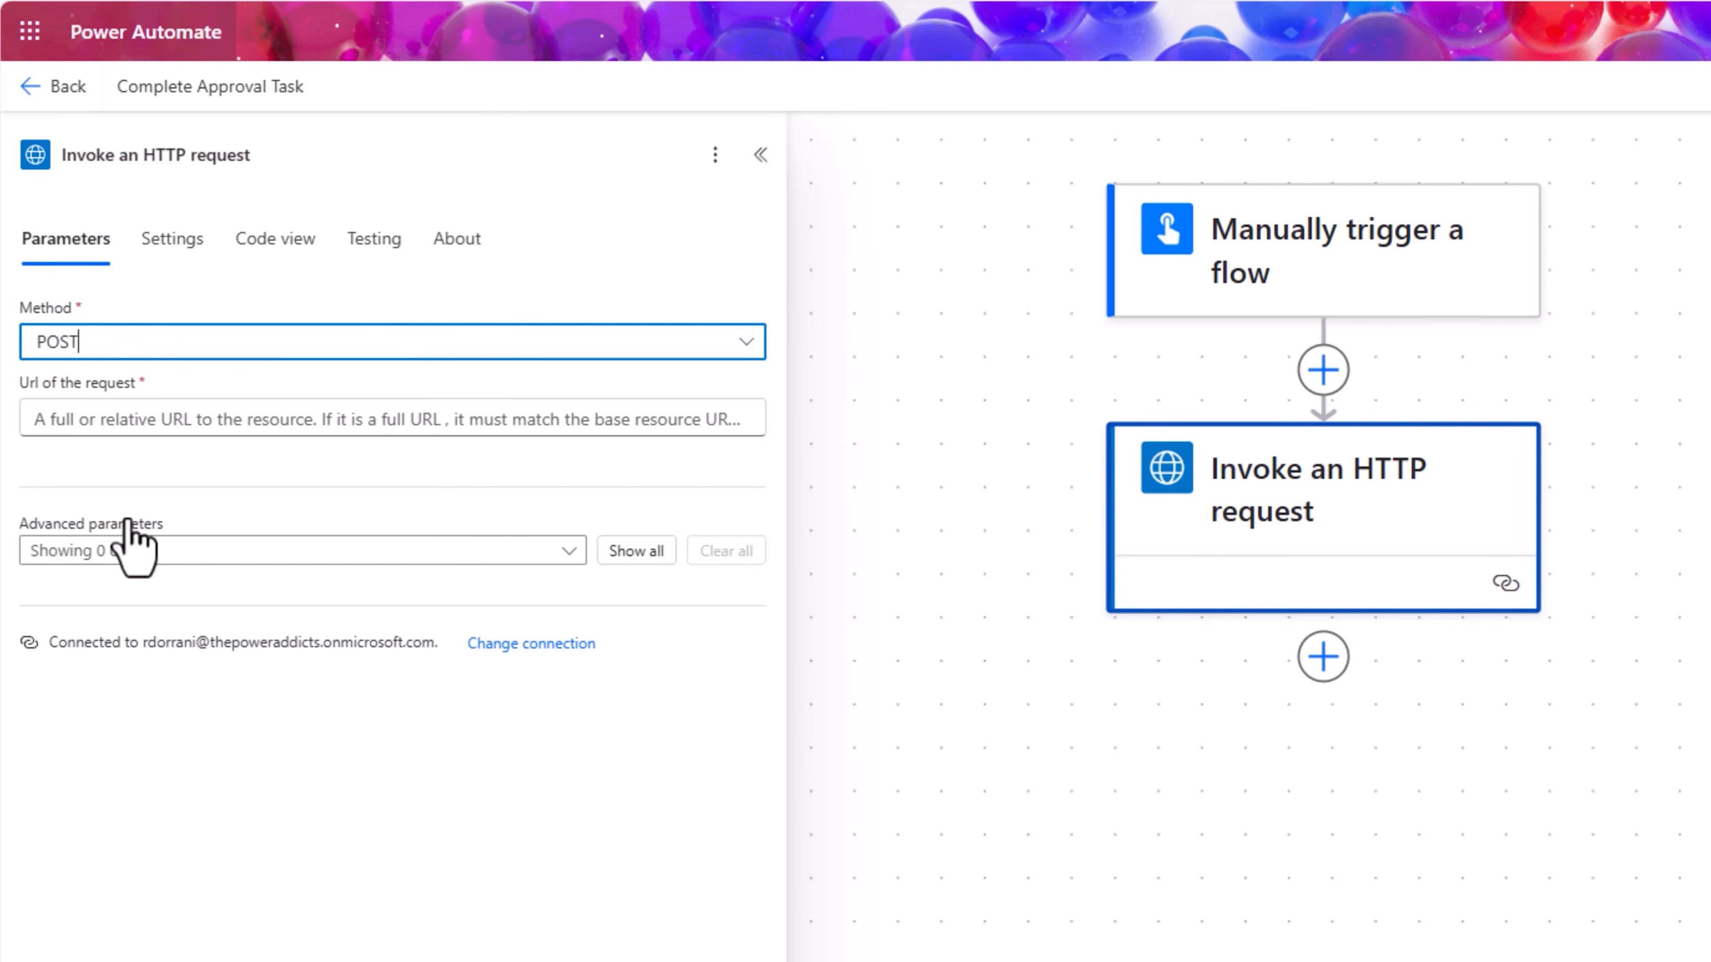
{"action": "key", "text": "alt+Tab"}
{"action": "left_click_drag", "start_coordinate": [103, 111], "coordinate": [620, 475]}
{"action": "left_click", "coordinate": [1153, 40]}
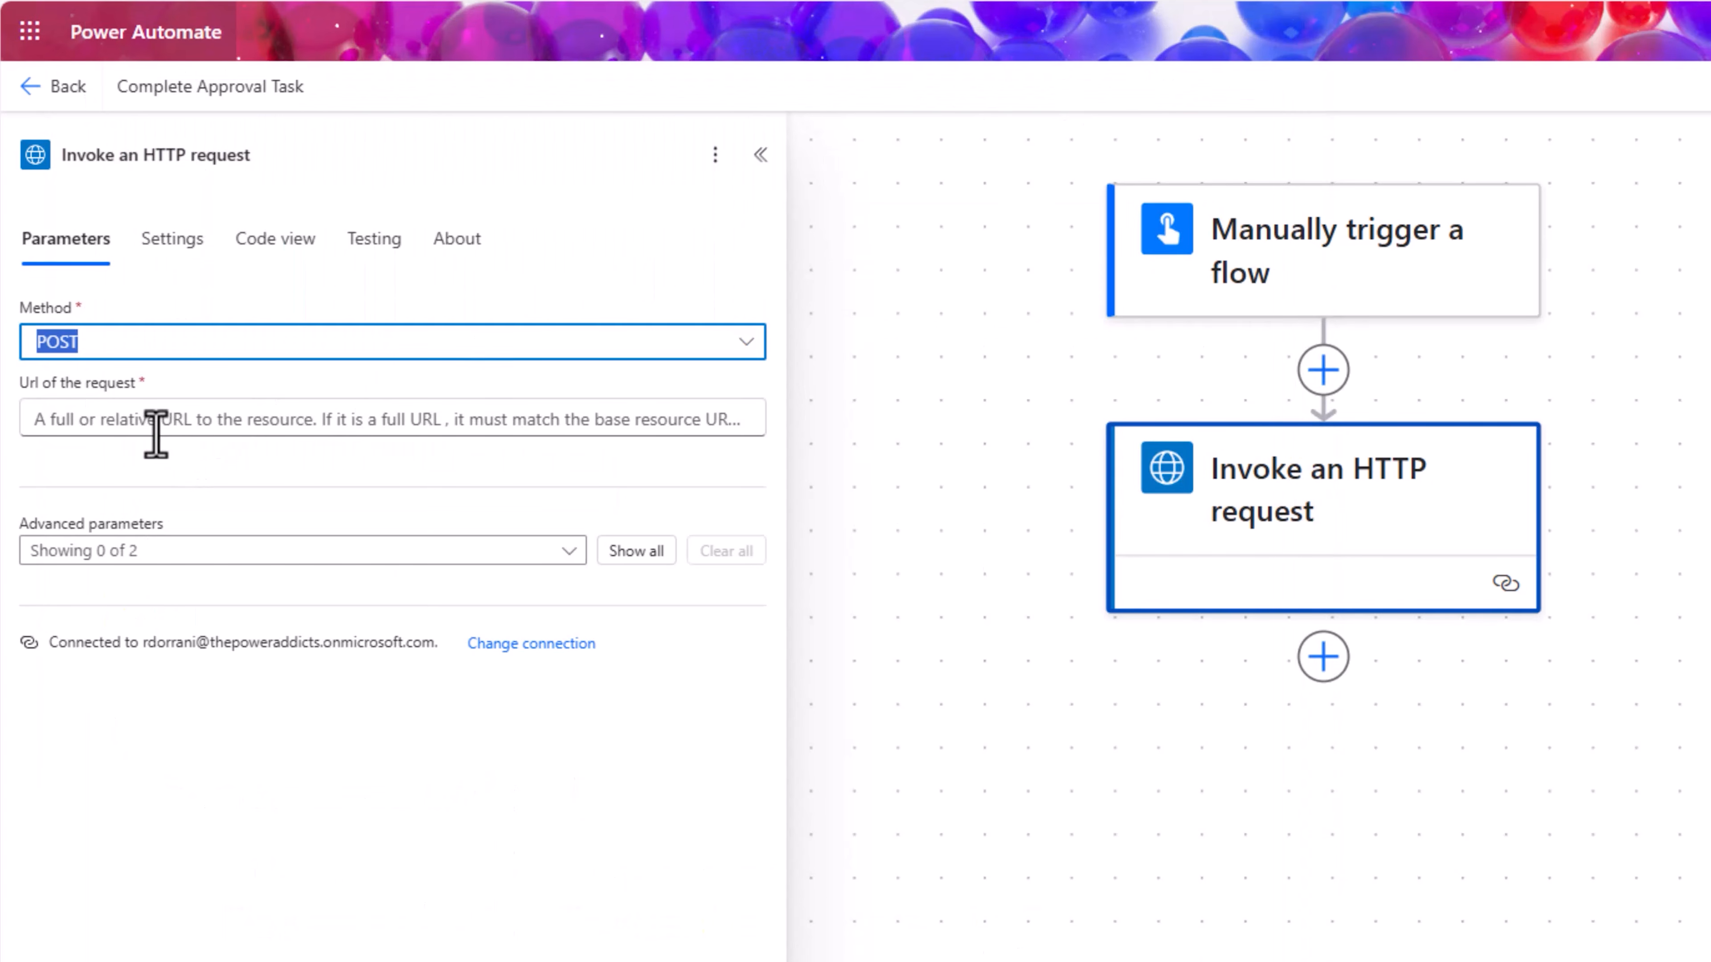
{"action": "left_click", "coordinate": [156, 432]}
{"action": "type", "text": "https://api.flow.microsoft.com/providers/Microsoft.ProcessSimple/environments/58f50d92-0394-e27c-a94b-ef1aeb2f4817/approvals/f316725e-0529-4f05-bcb8-d49c3e9c34ef/approvalResponses?api-version=2016-11-01"}
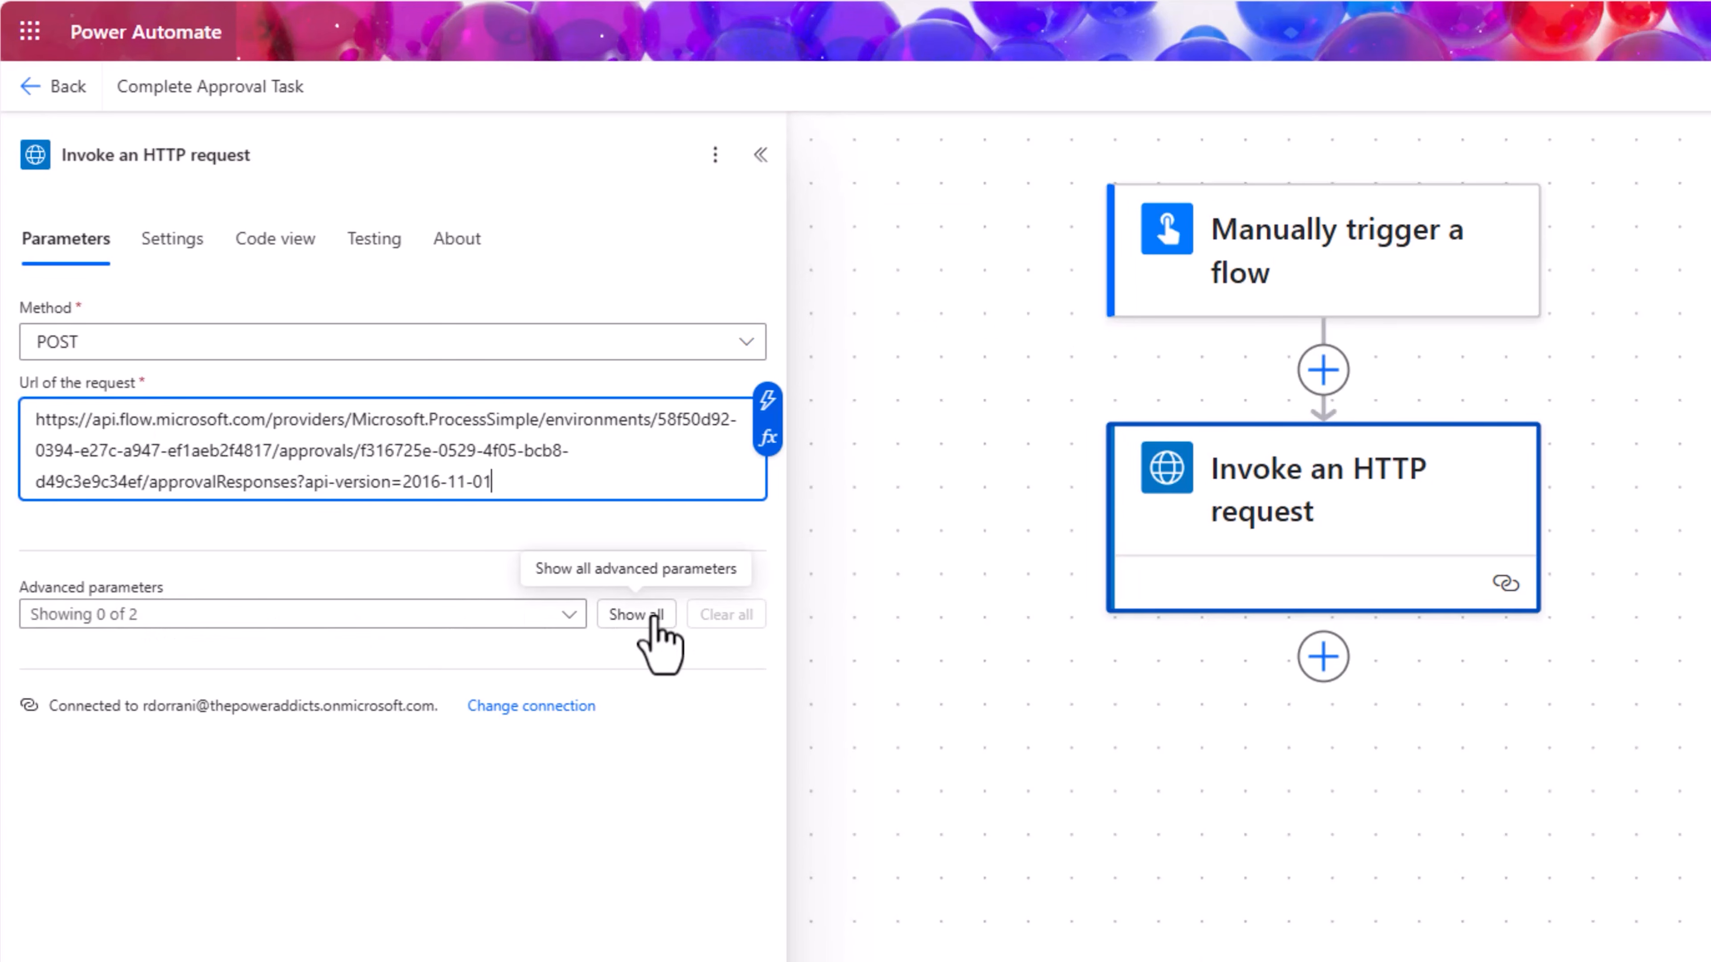
- Show all advanced parameters, fill the request body with the JSON payload from Notepad, and save the flow
{"action": "left_click", "coordinate": [636, 614]}
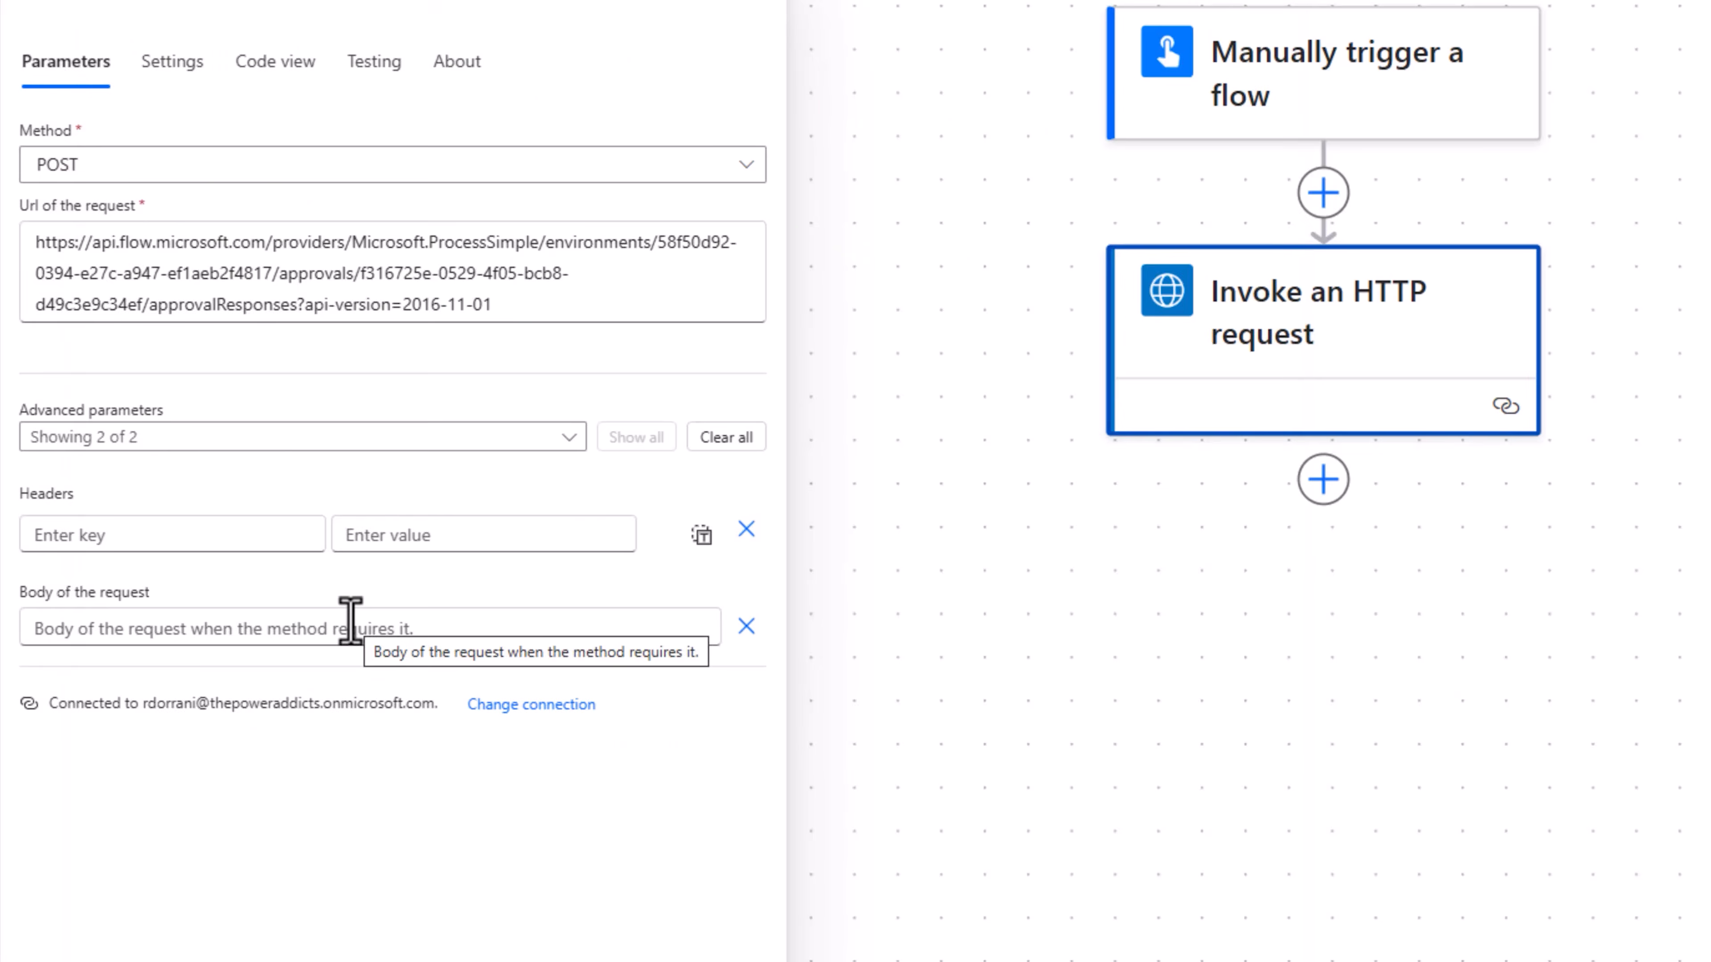
{"action": "key", "text": "alt+Tab"}
{"action": "left_click_drag", "start_coordinate": [103, 559], "coordinate": [214, 871]}
{"action": "key", "text": "ctrl+c"}
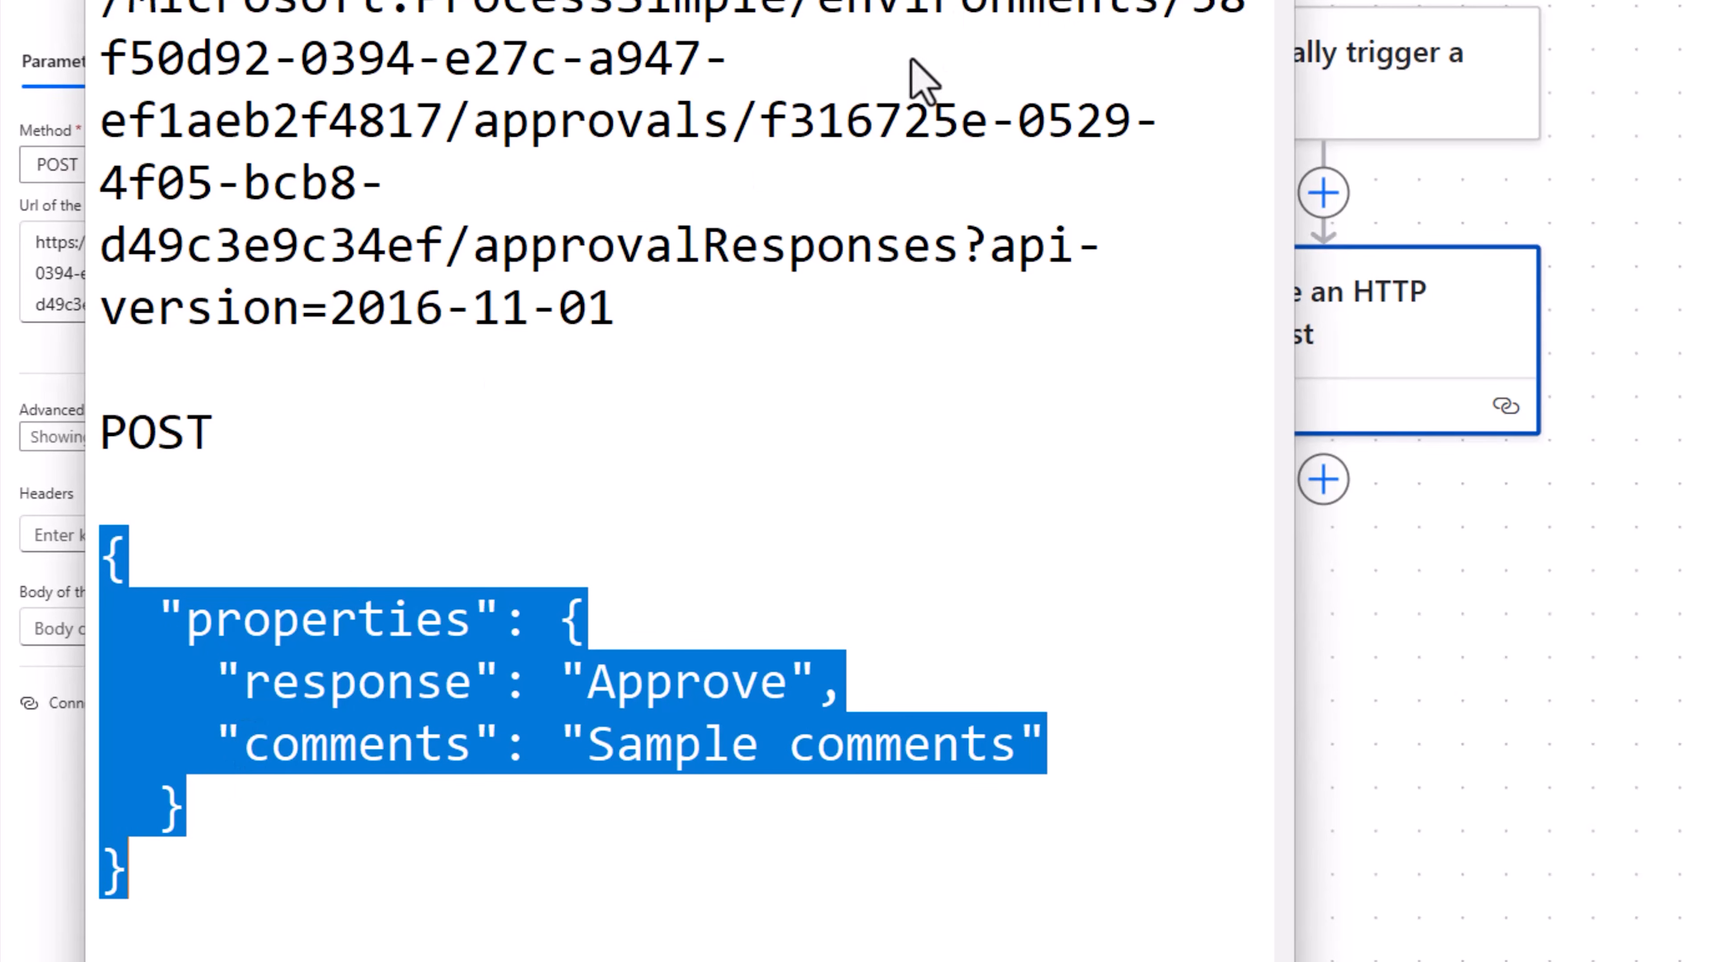
{"action": "key", "text": "alt+Tab"}
{"action": "left_click", "coordinate": [169, 619]}
{"action": "key", "text": "ctrl+v"}
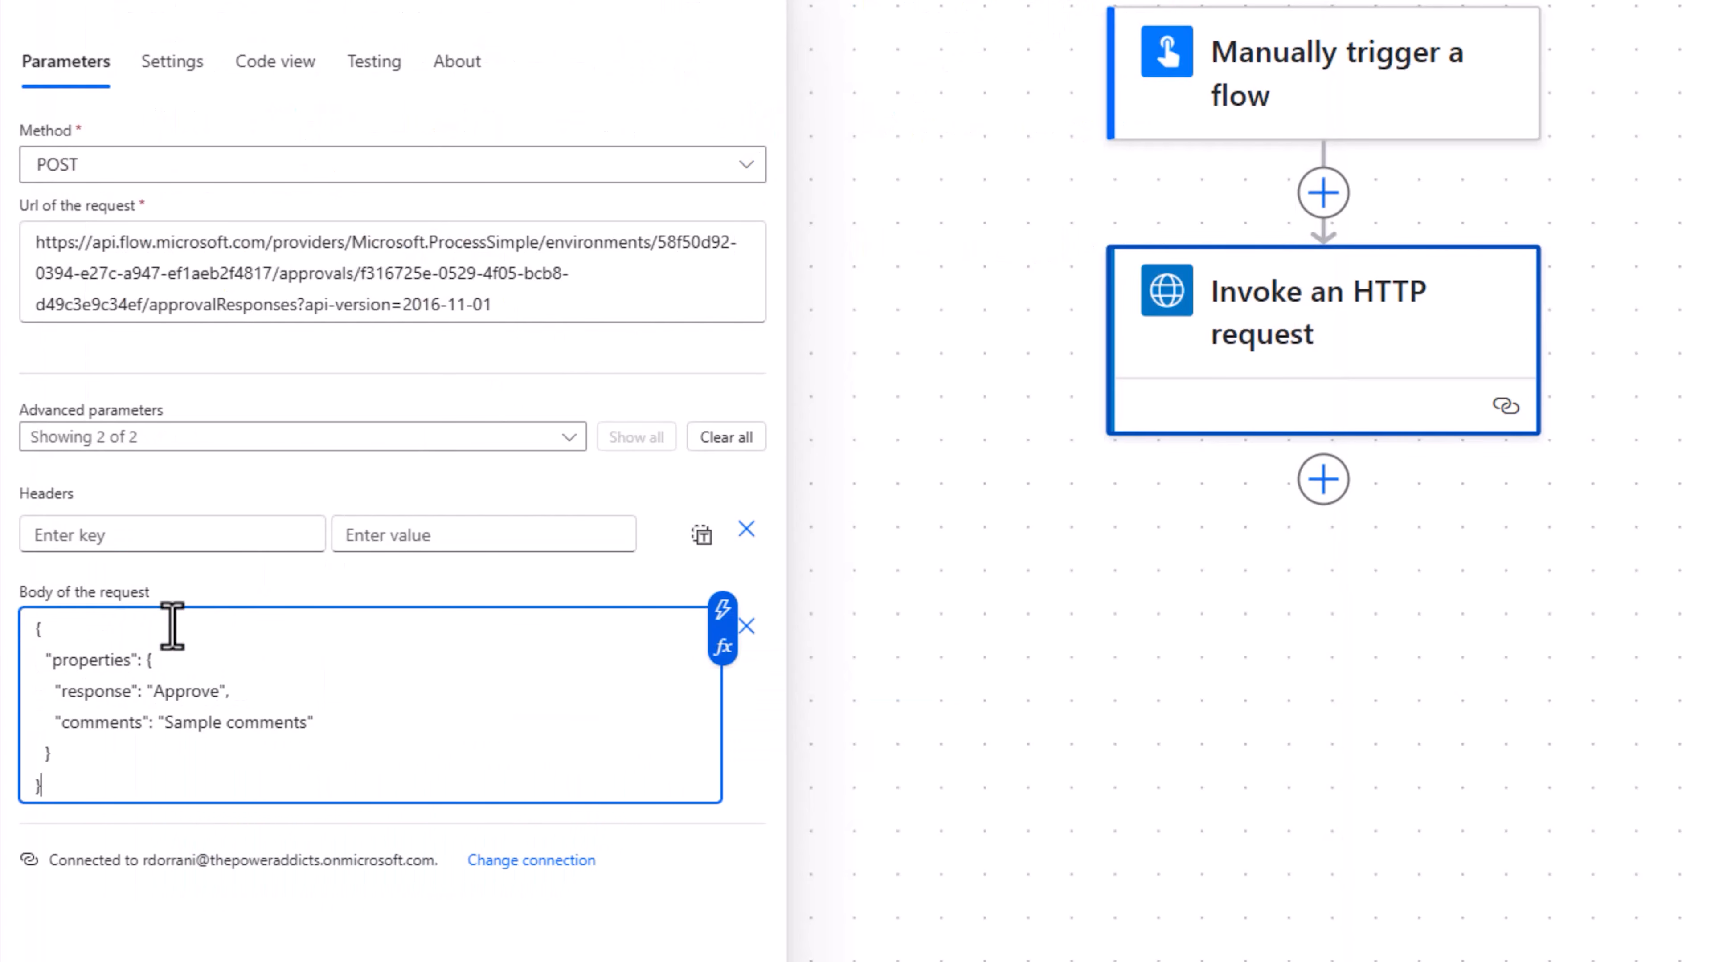
{"action": "left_click", "coordinate": [1245, 210]}
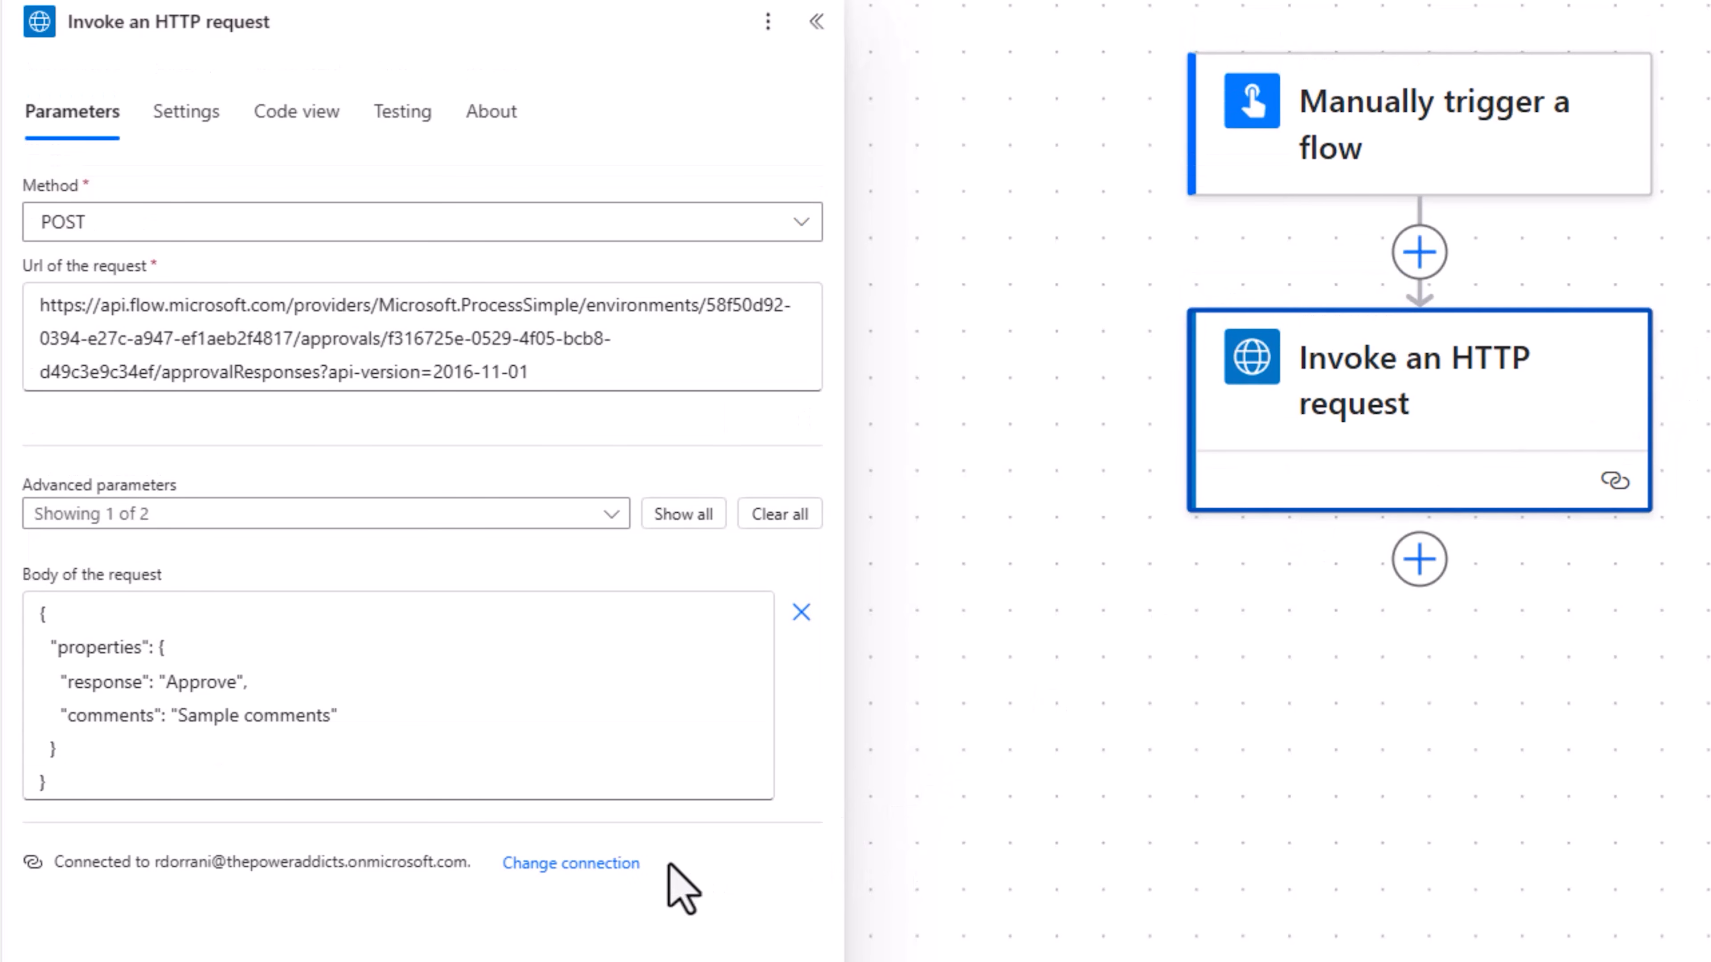
- Try to add a new connection for the Invoke an HTTP request action through its connection settings
{"action": "left_click", "coordinate": [528, 868]}
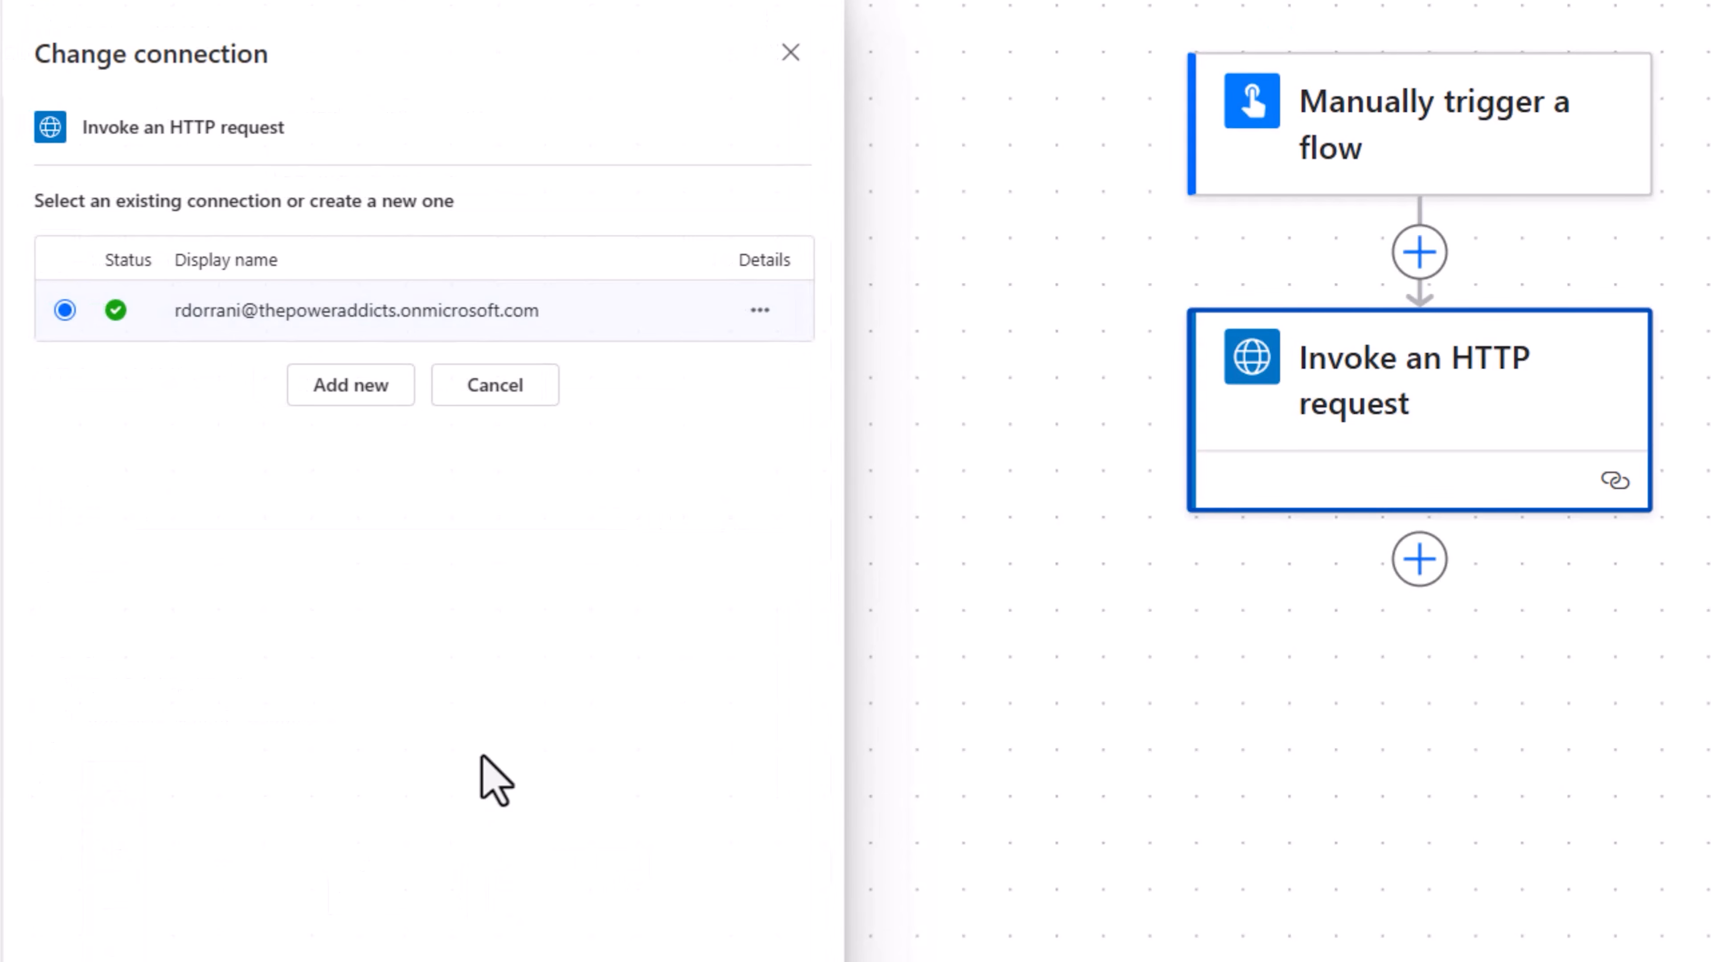
{"action": "left_click", "coordinate": [361, 411]}
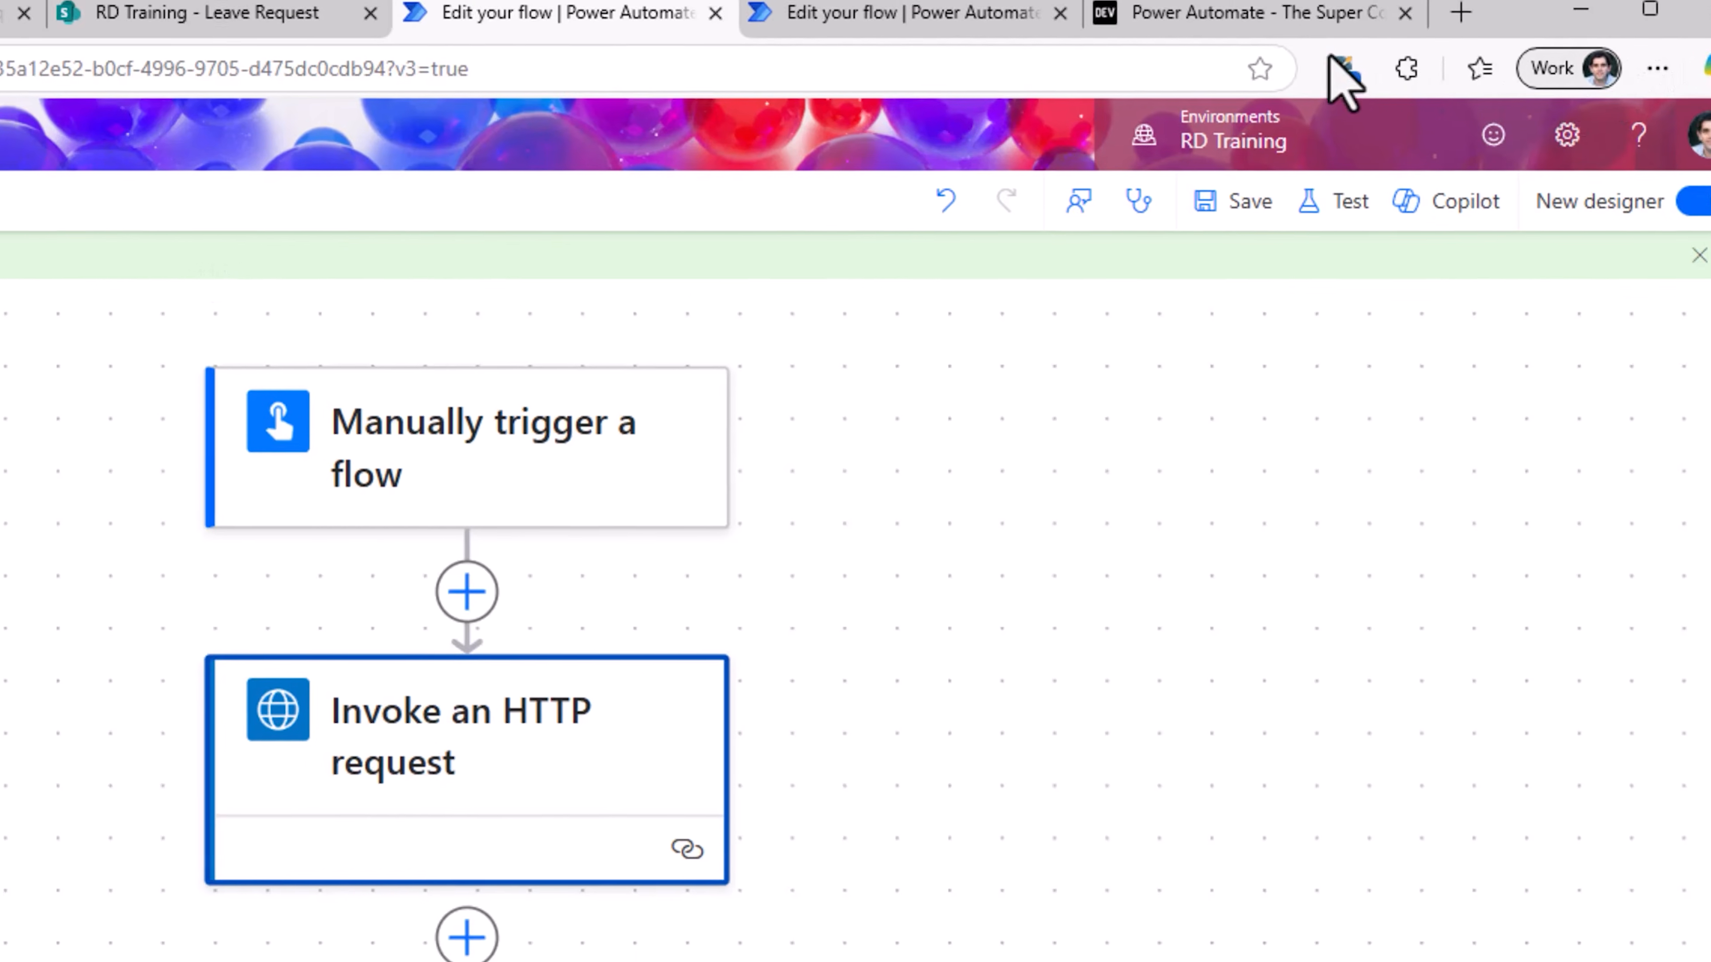
{"action": "left_click", "coordinate": [1286, 12]}
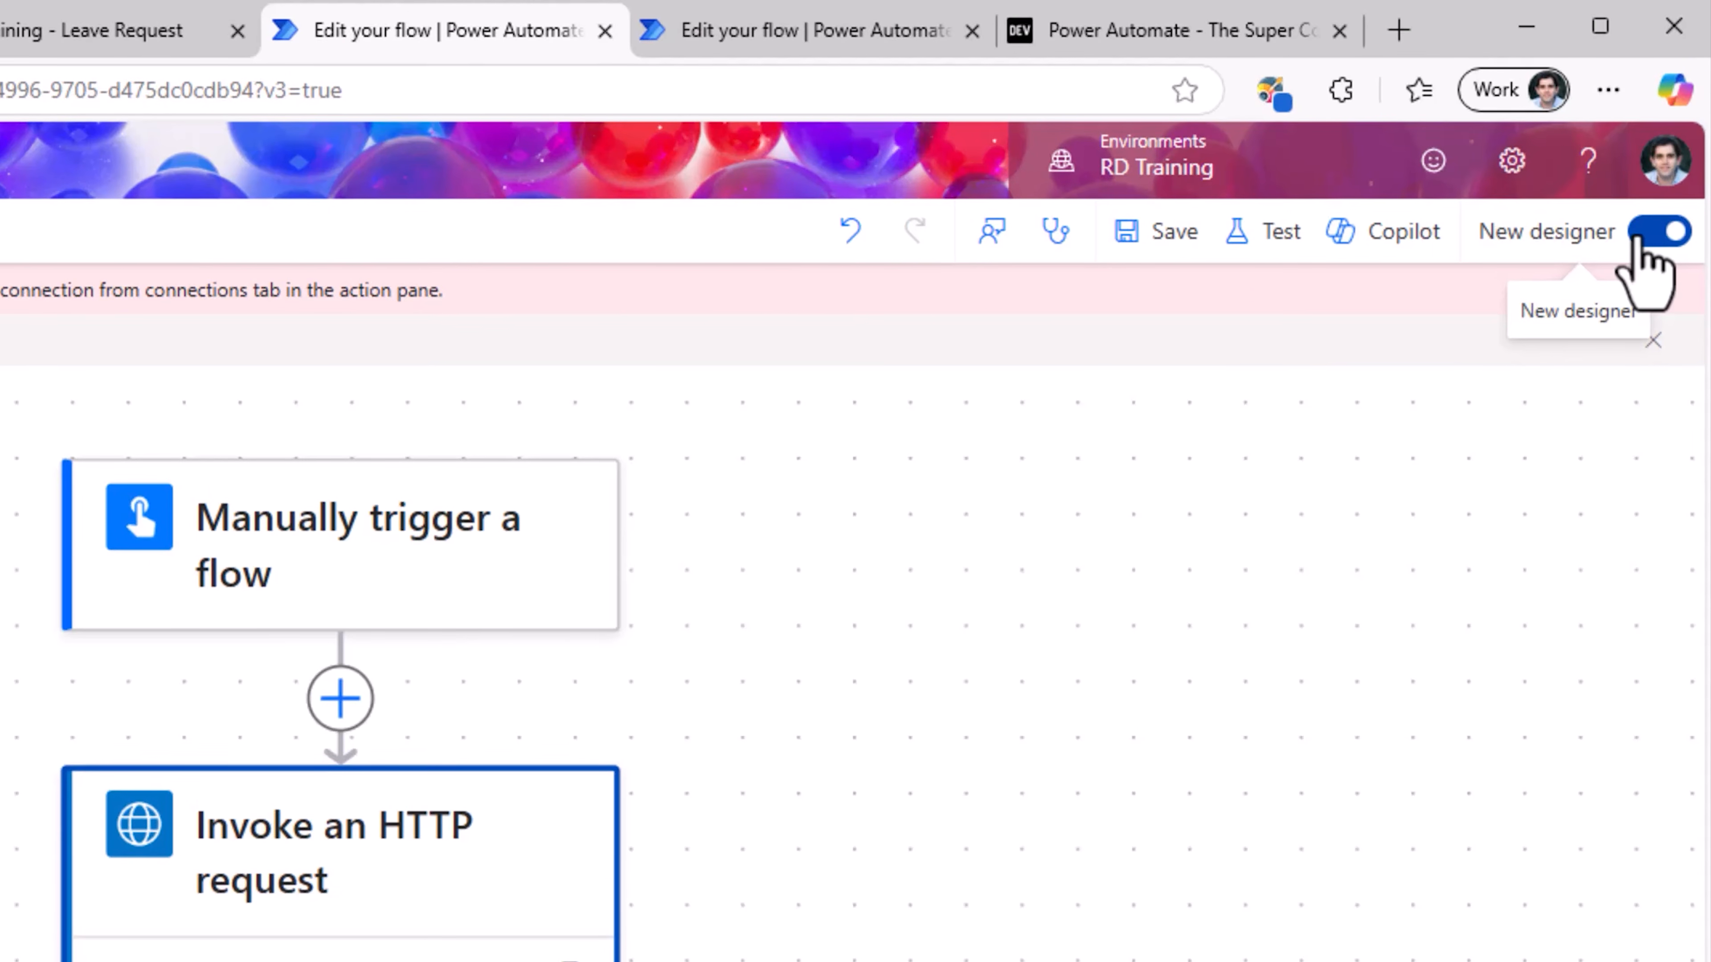
- Save the flow while switching to the classic designer, and start adding a new connection for the Invoke an HTTP request action
{"action": "left_click", "coordinate": [1677, 134]}
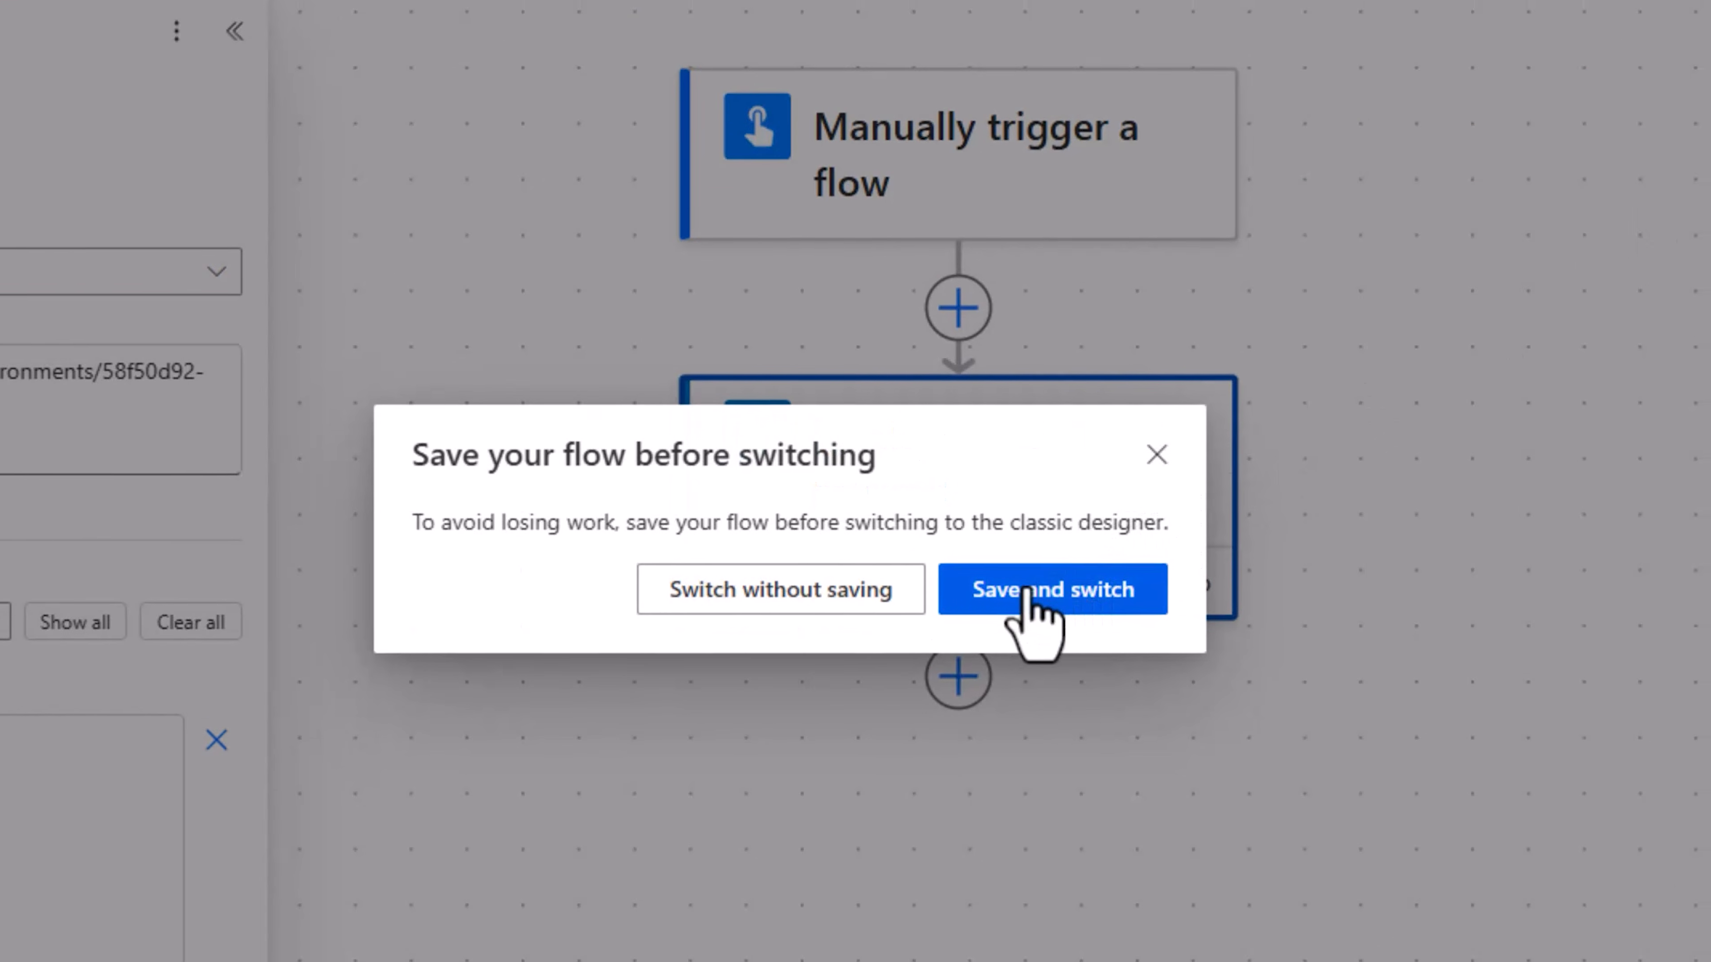
{"action": "left_click", "coordinate": [1031, 592]}
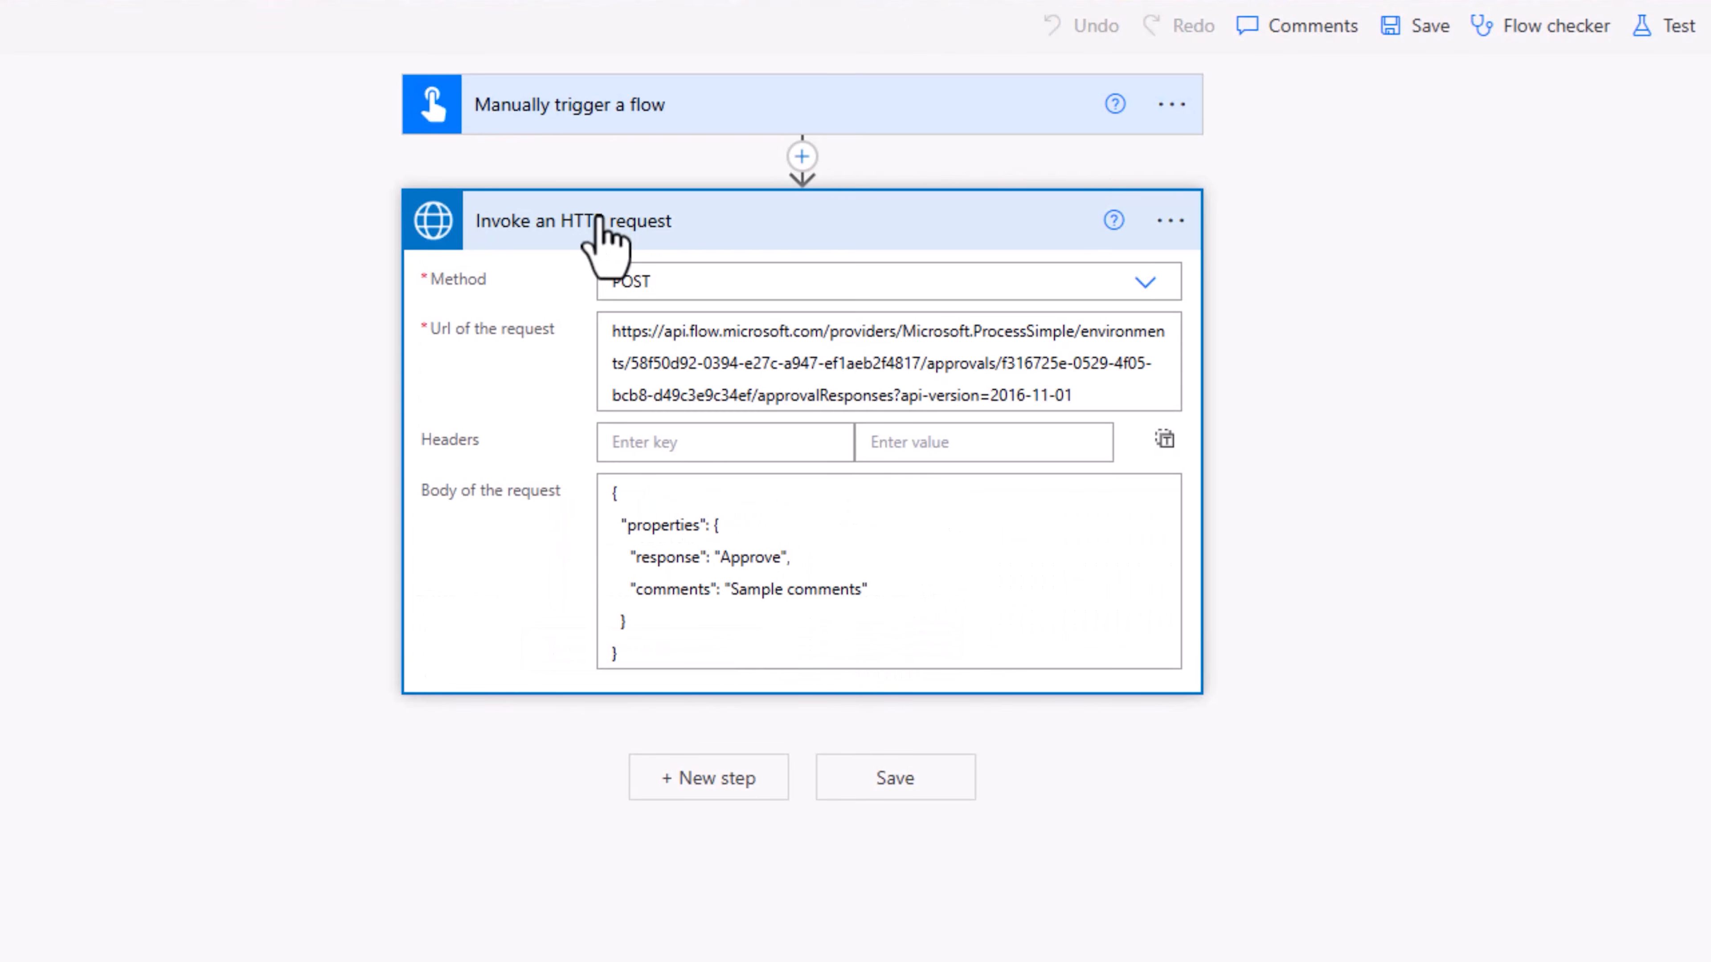
{"action": "left_click", "coordinate": [1171, 221]}
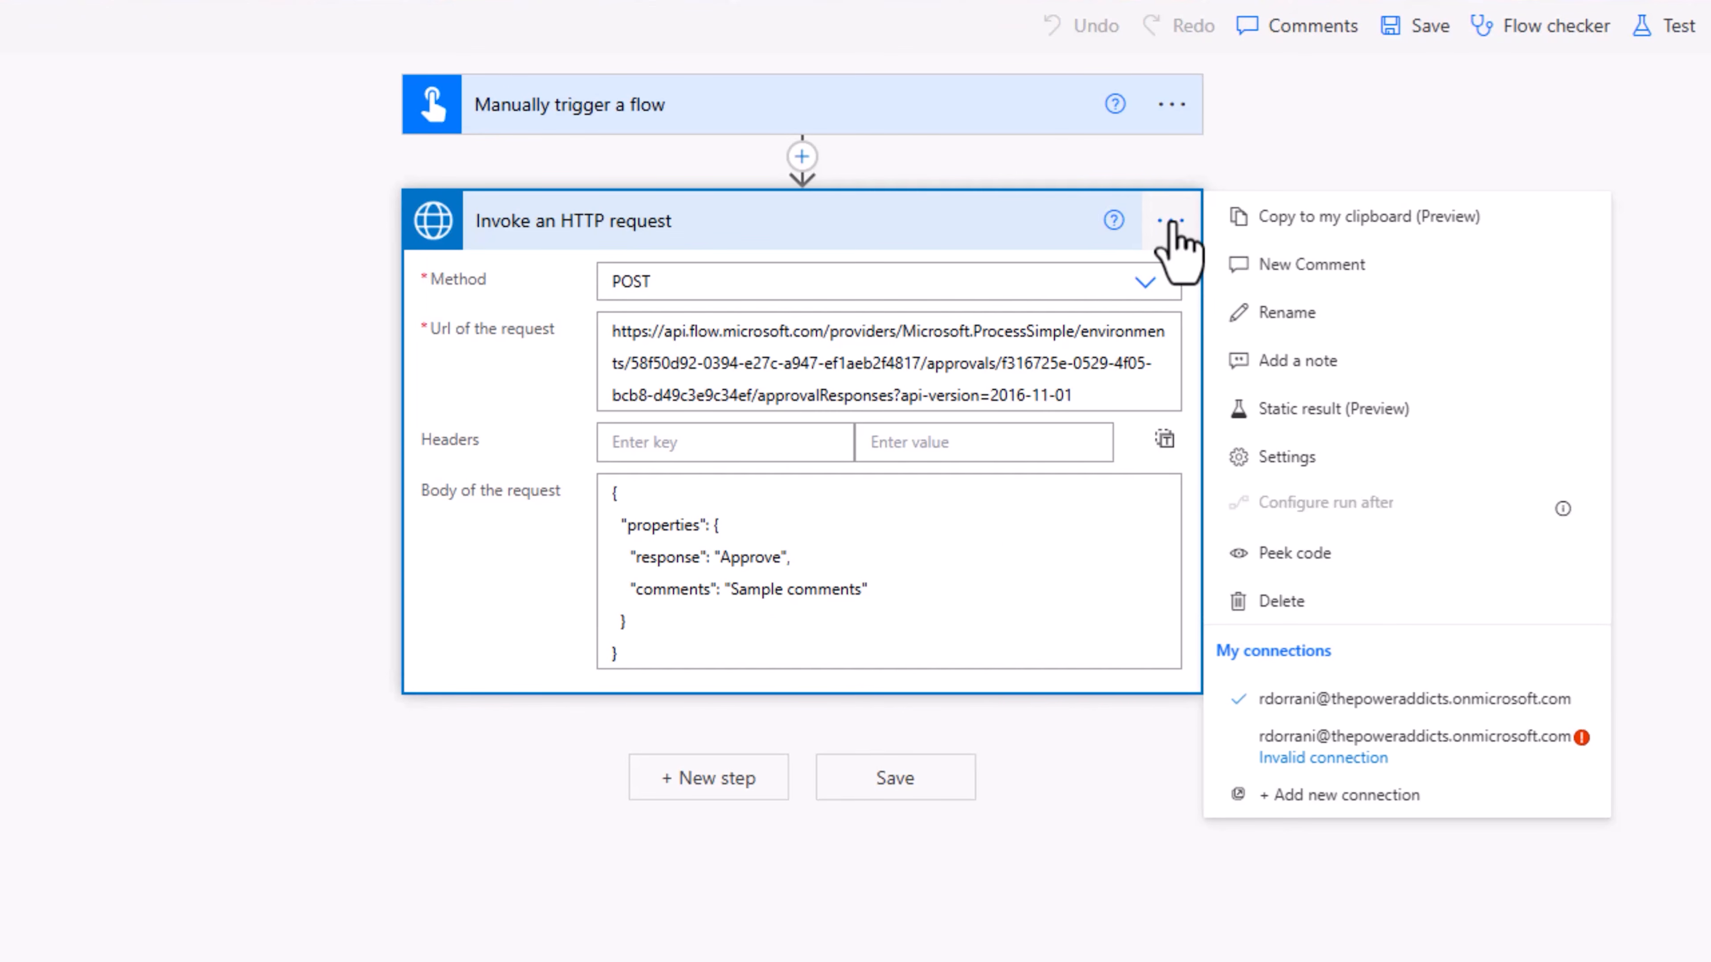
{"action": "left_click", "coordinate": [1291, 799]}
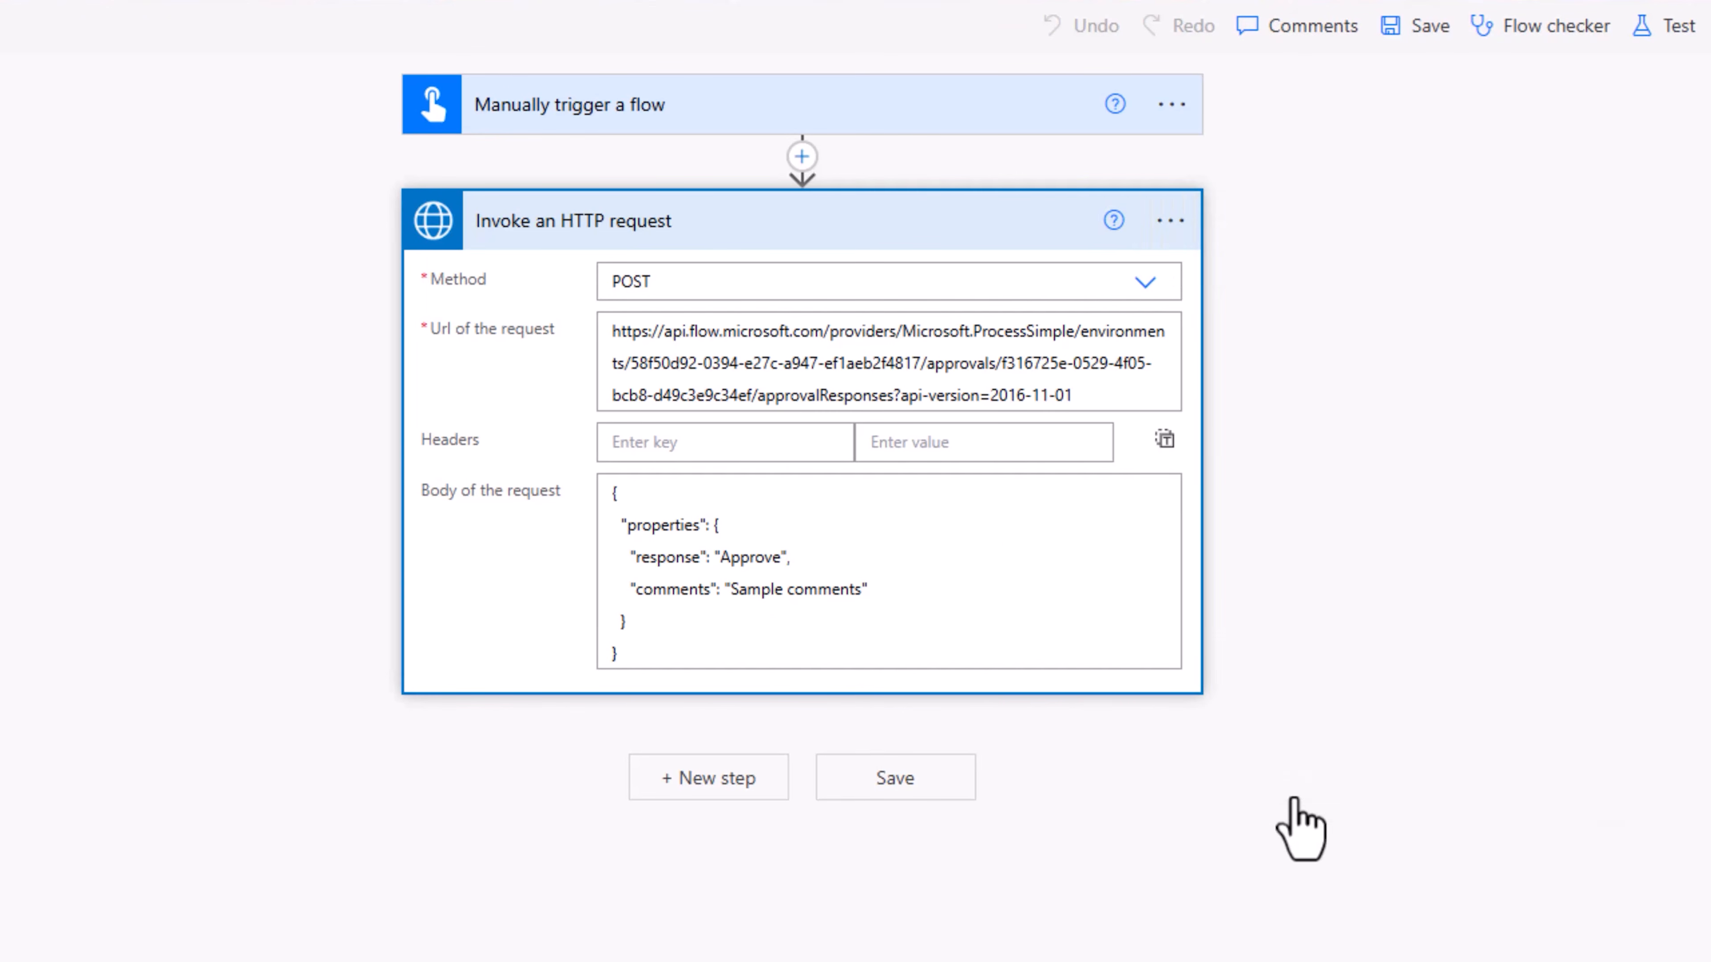
{"action": "left_click", "coordinate": [834, 401]}
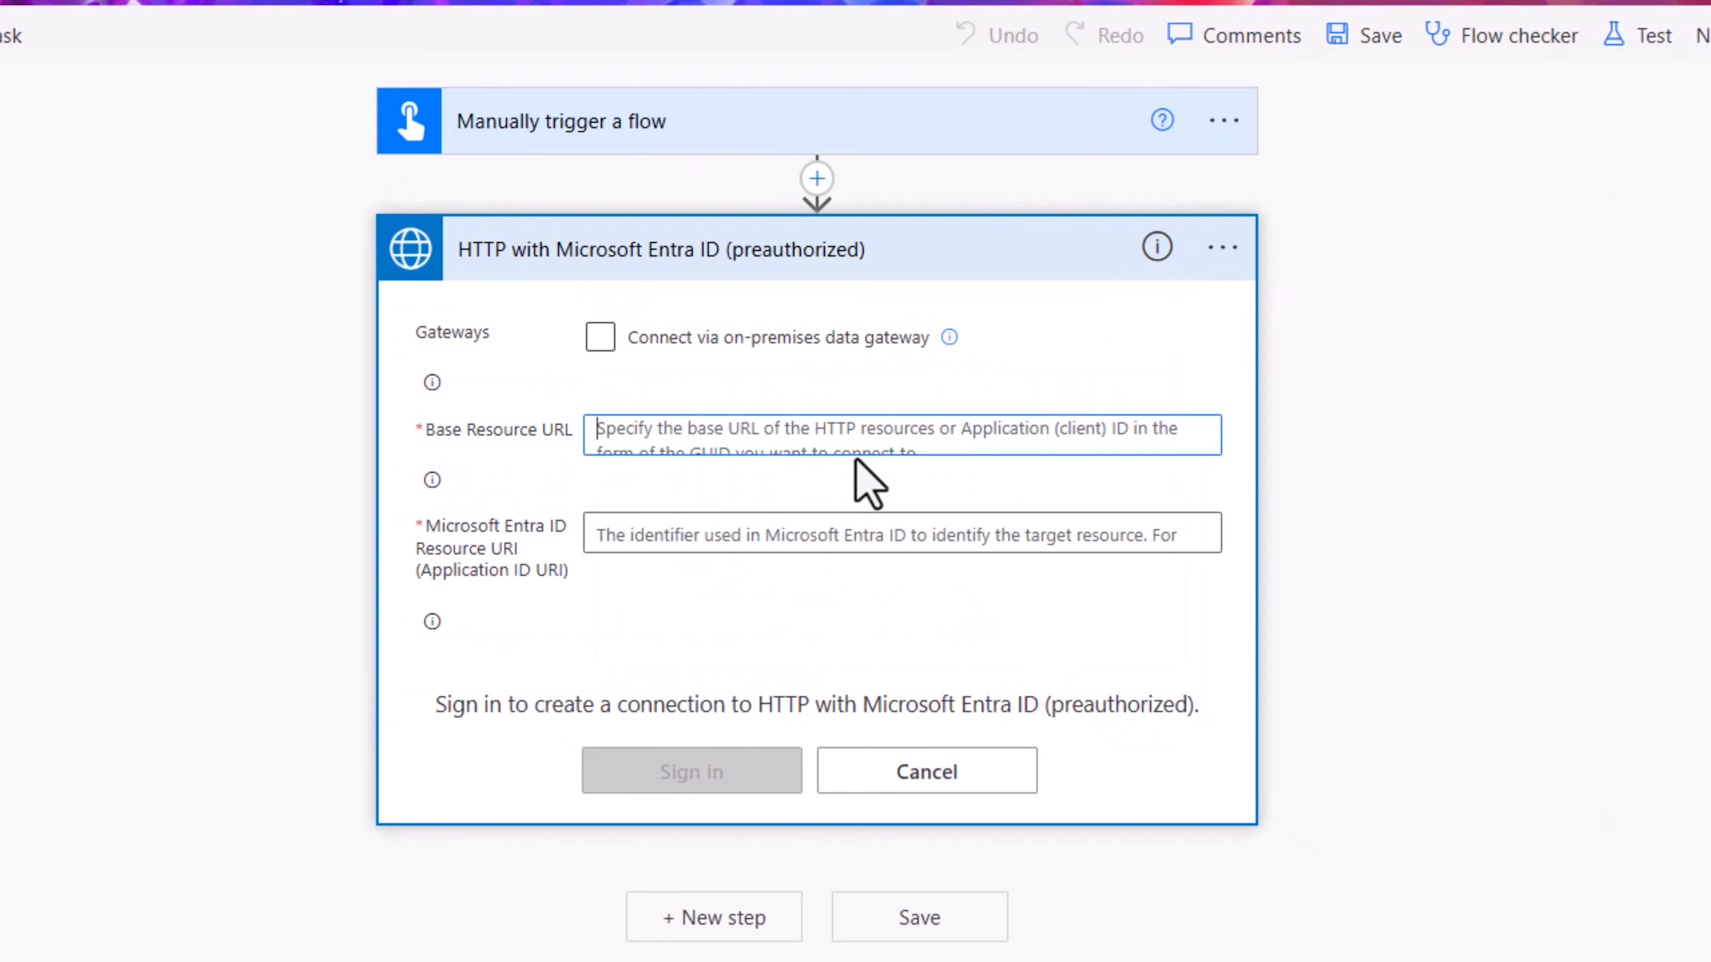
{"action": "type", "text": "https://api.flow.microsoft.com/"}
{"action": "left_click", "coordinate": [727, 534]}
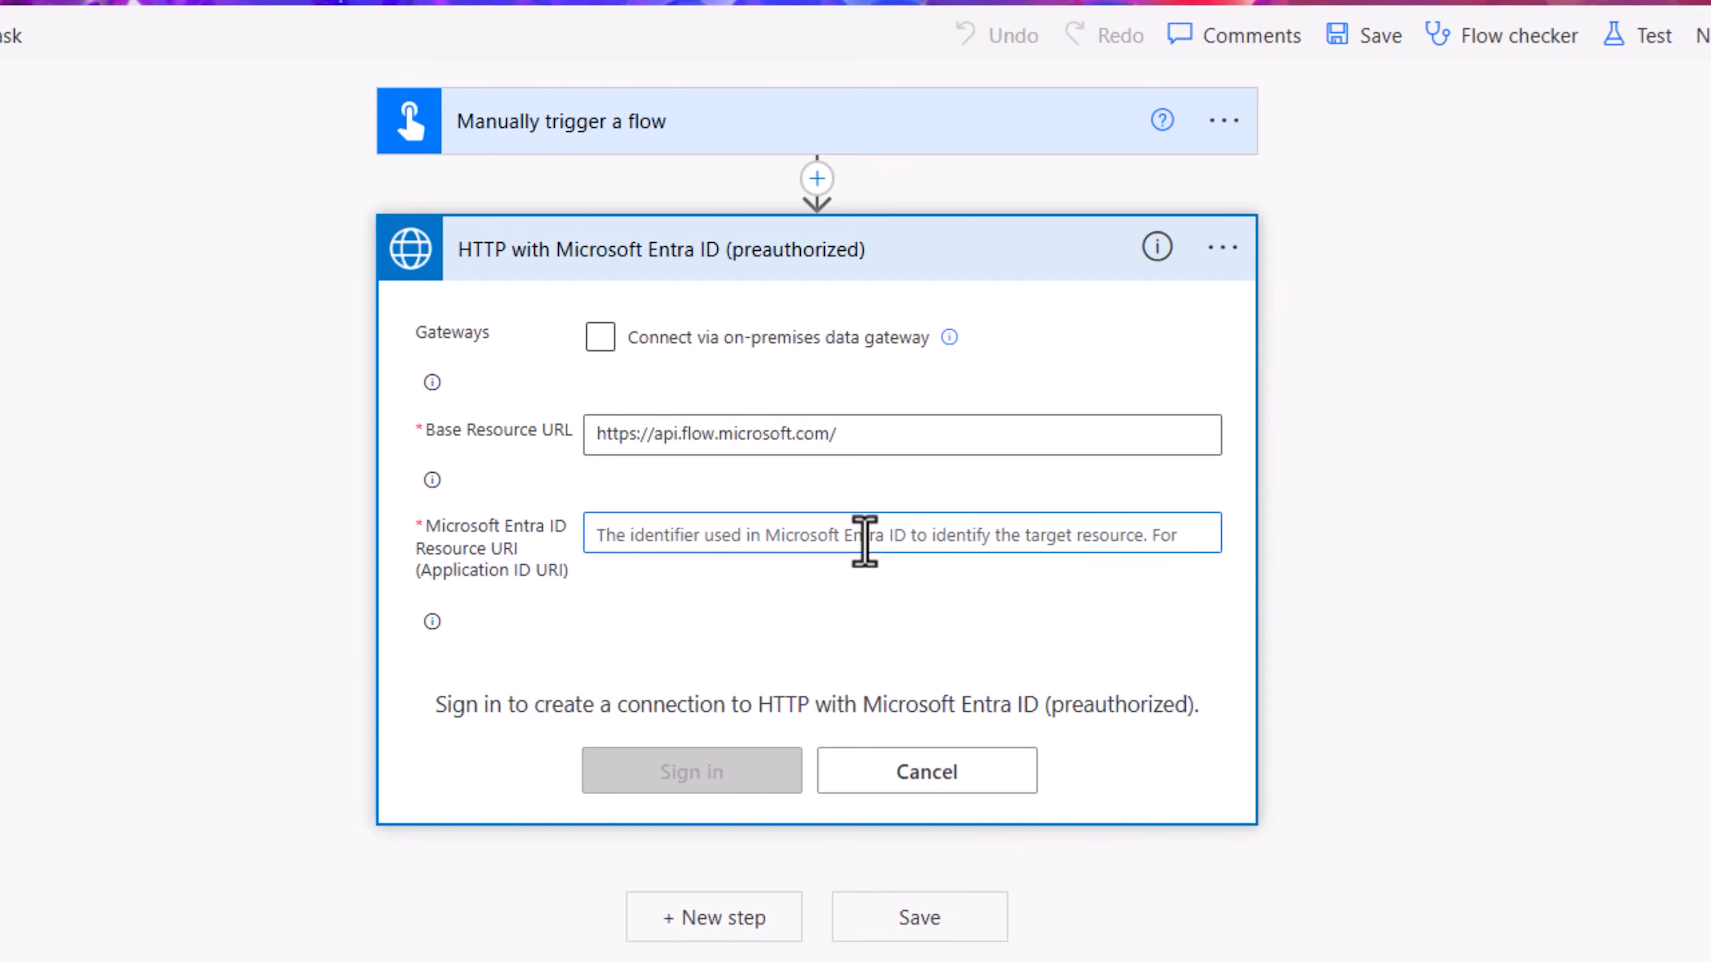
{"action": "type", "text": "https://service.flow.microsoft.com/"}
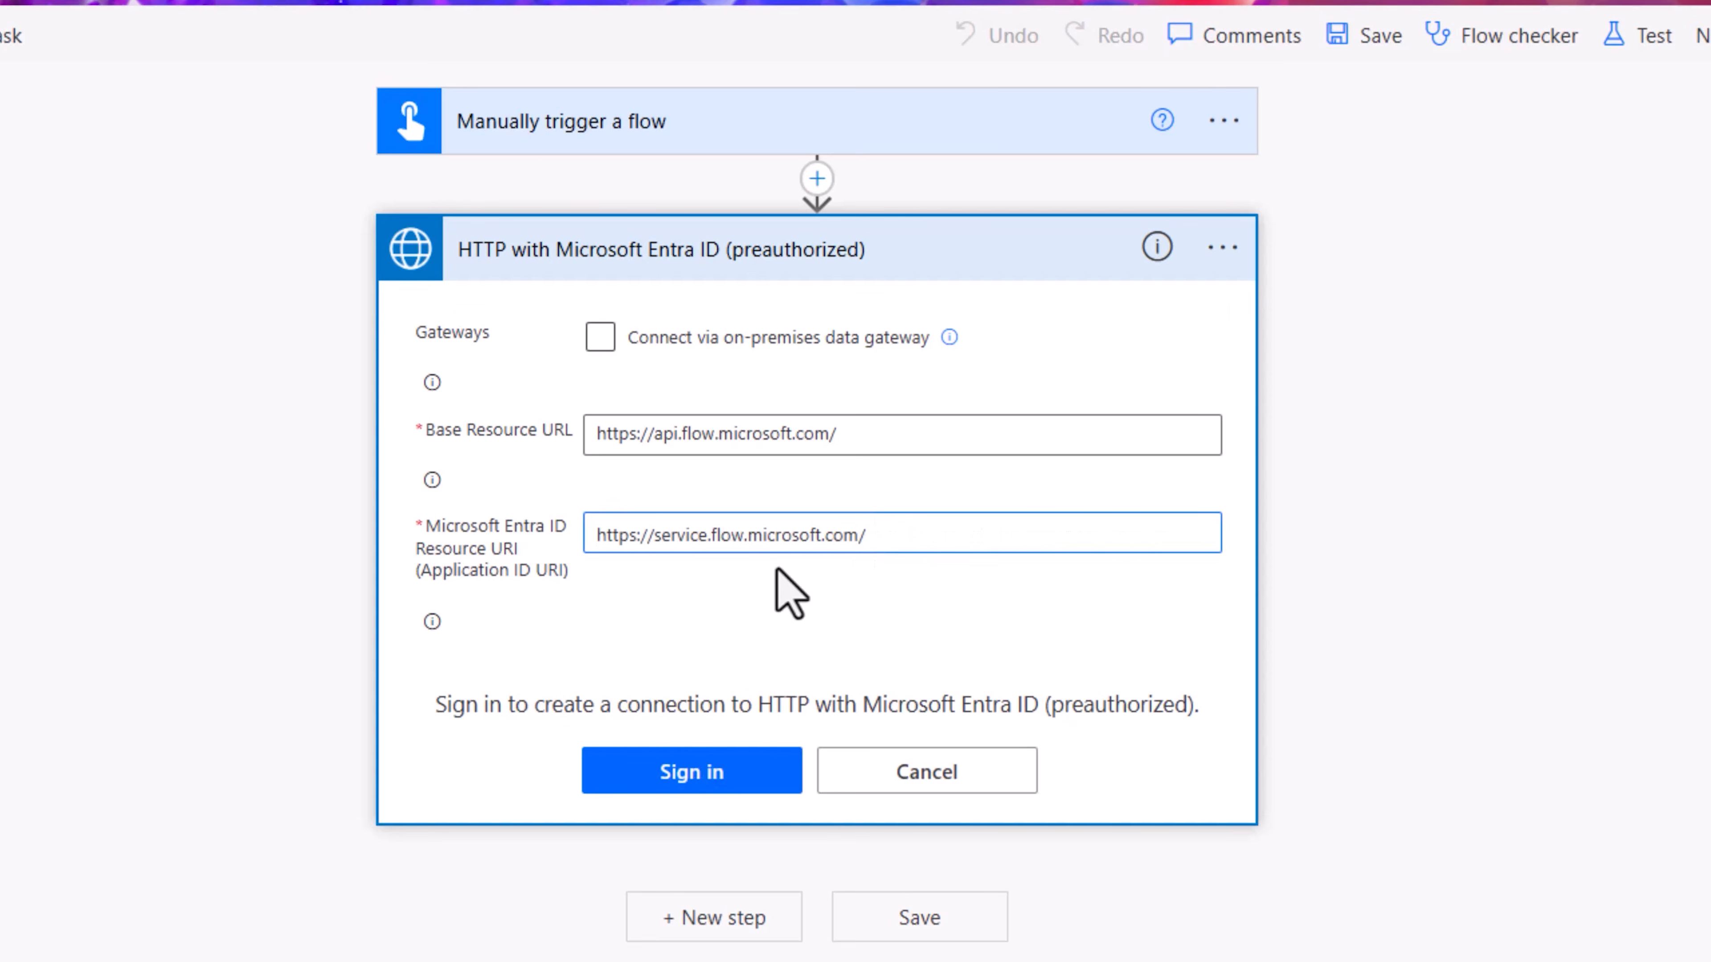
{"action": "left_click", "coordinate": [723, 768]}
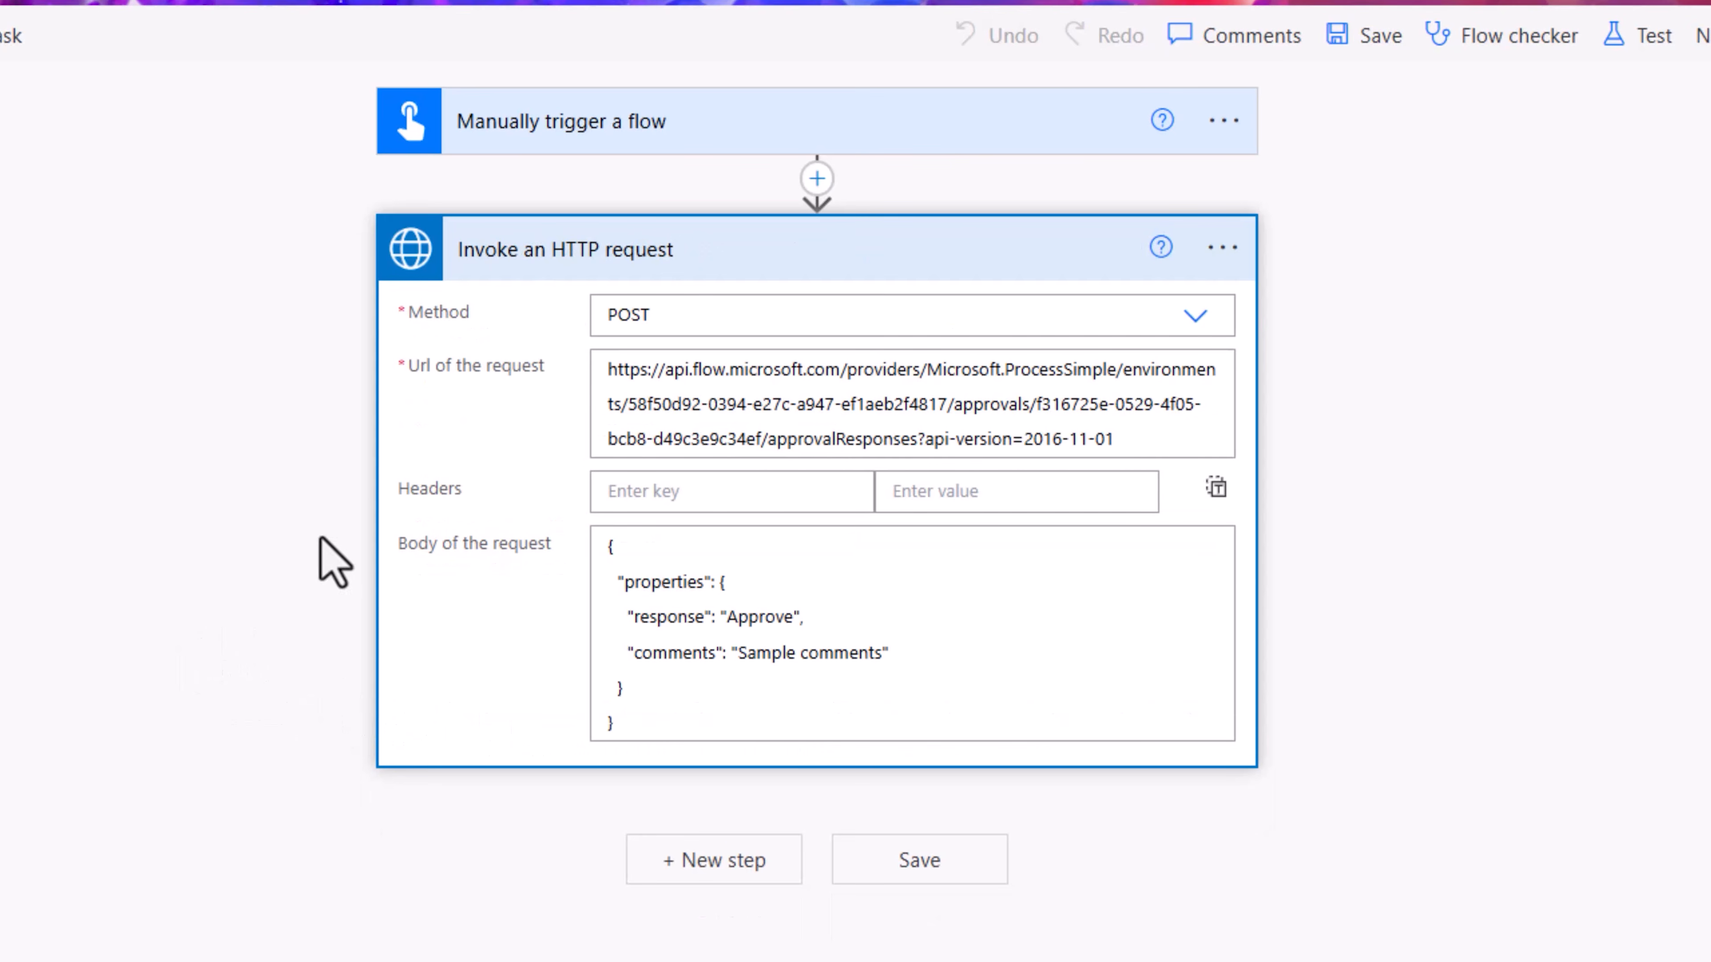
- Save the Complete Approval Task flow and run a manual test of it
{"action": "left_click", "coordinate": [1382, 41]}
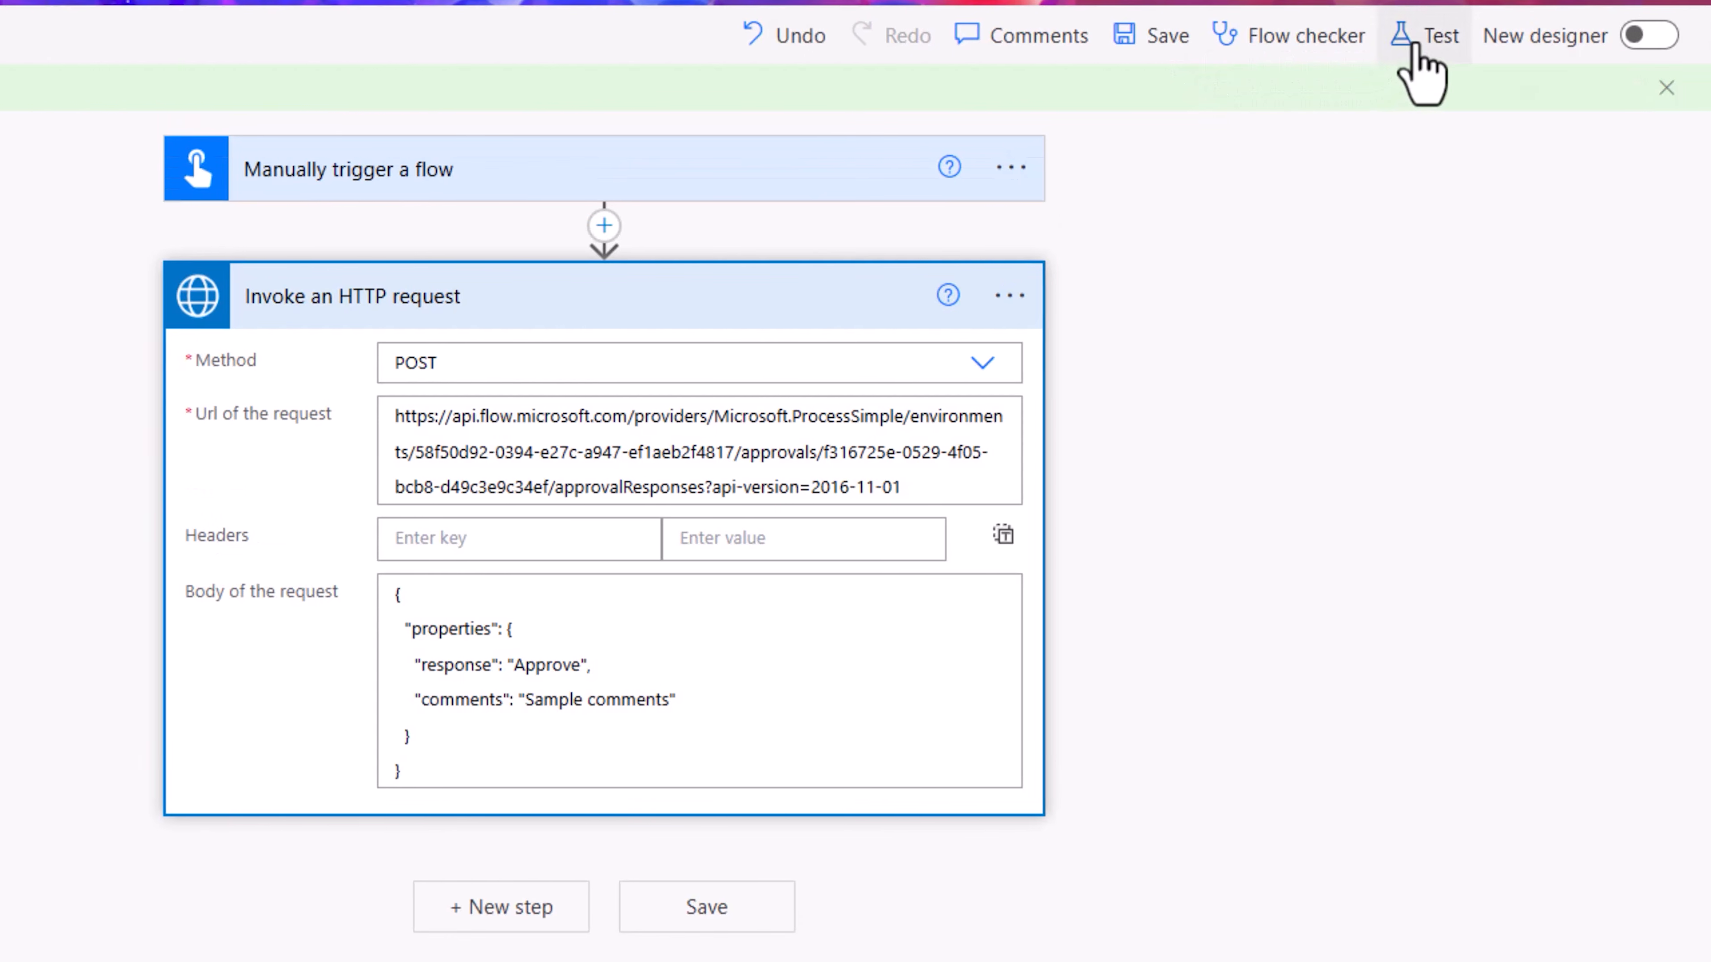
{"action": "left_click", "coordinate": [1637, 37]}
{"action": "left_click", "coordinate": [1169, 125]}
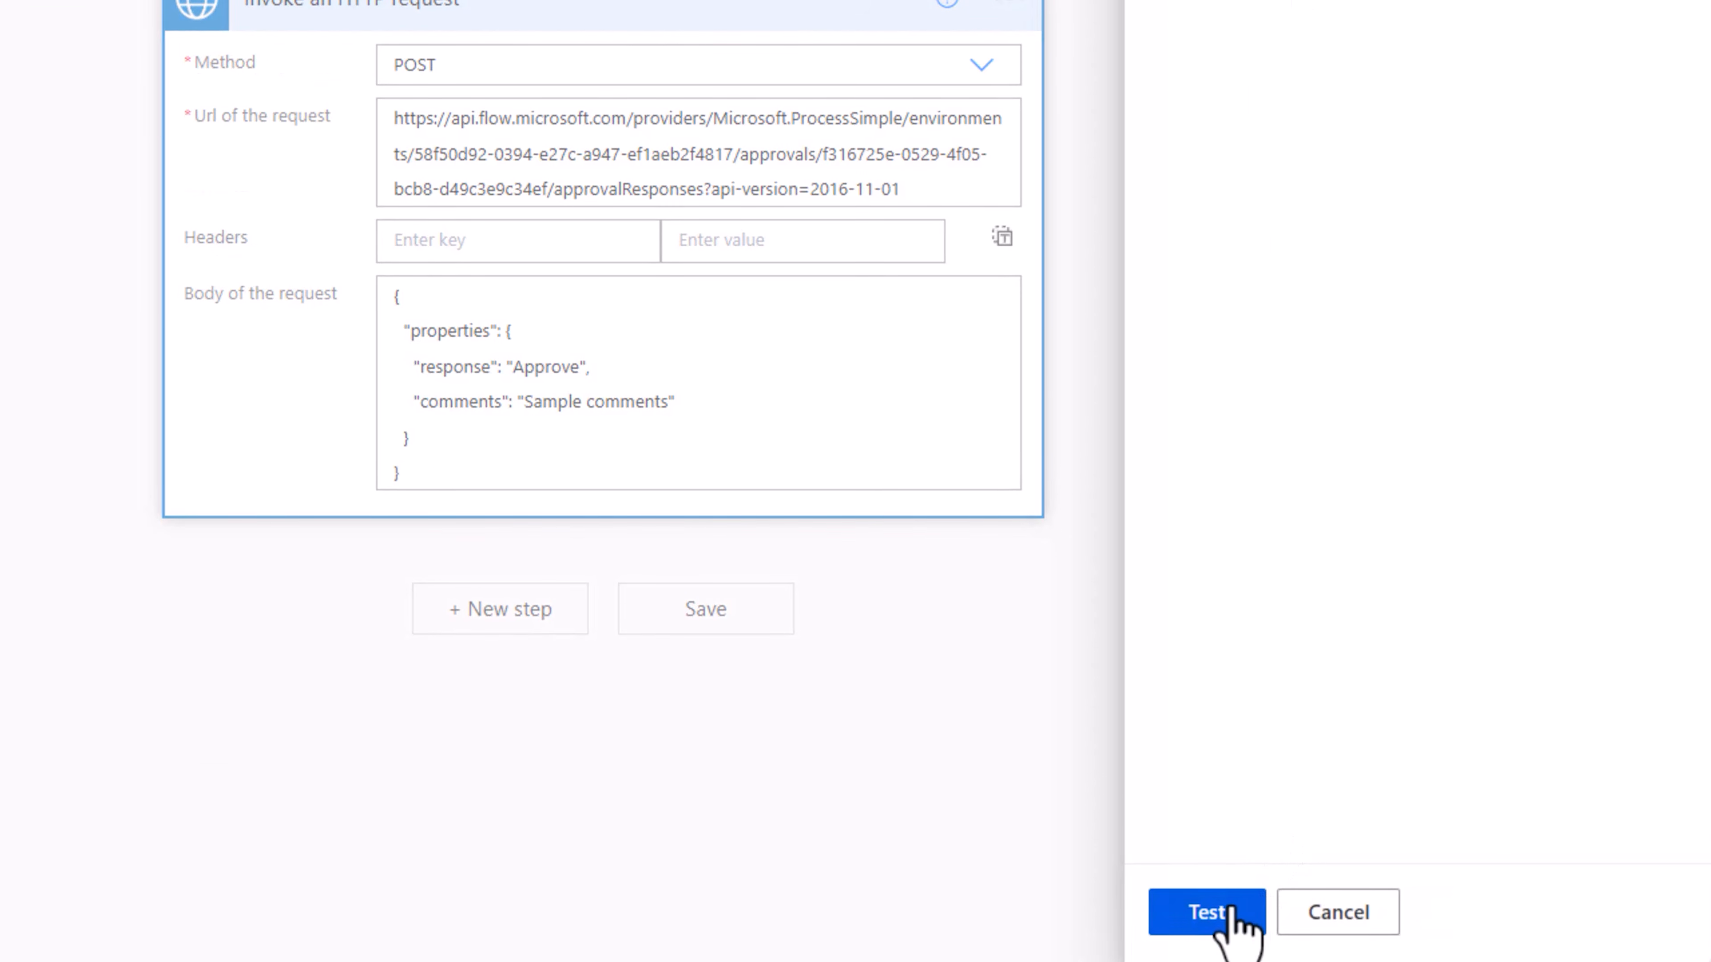
{"action": "left_click", "coordinate": [1236, 918]}
{"action": "left_click", "coordinate": [1275, 920]}
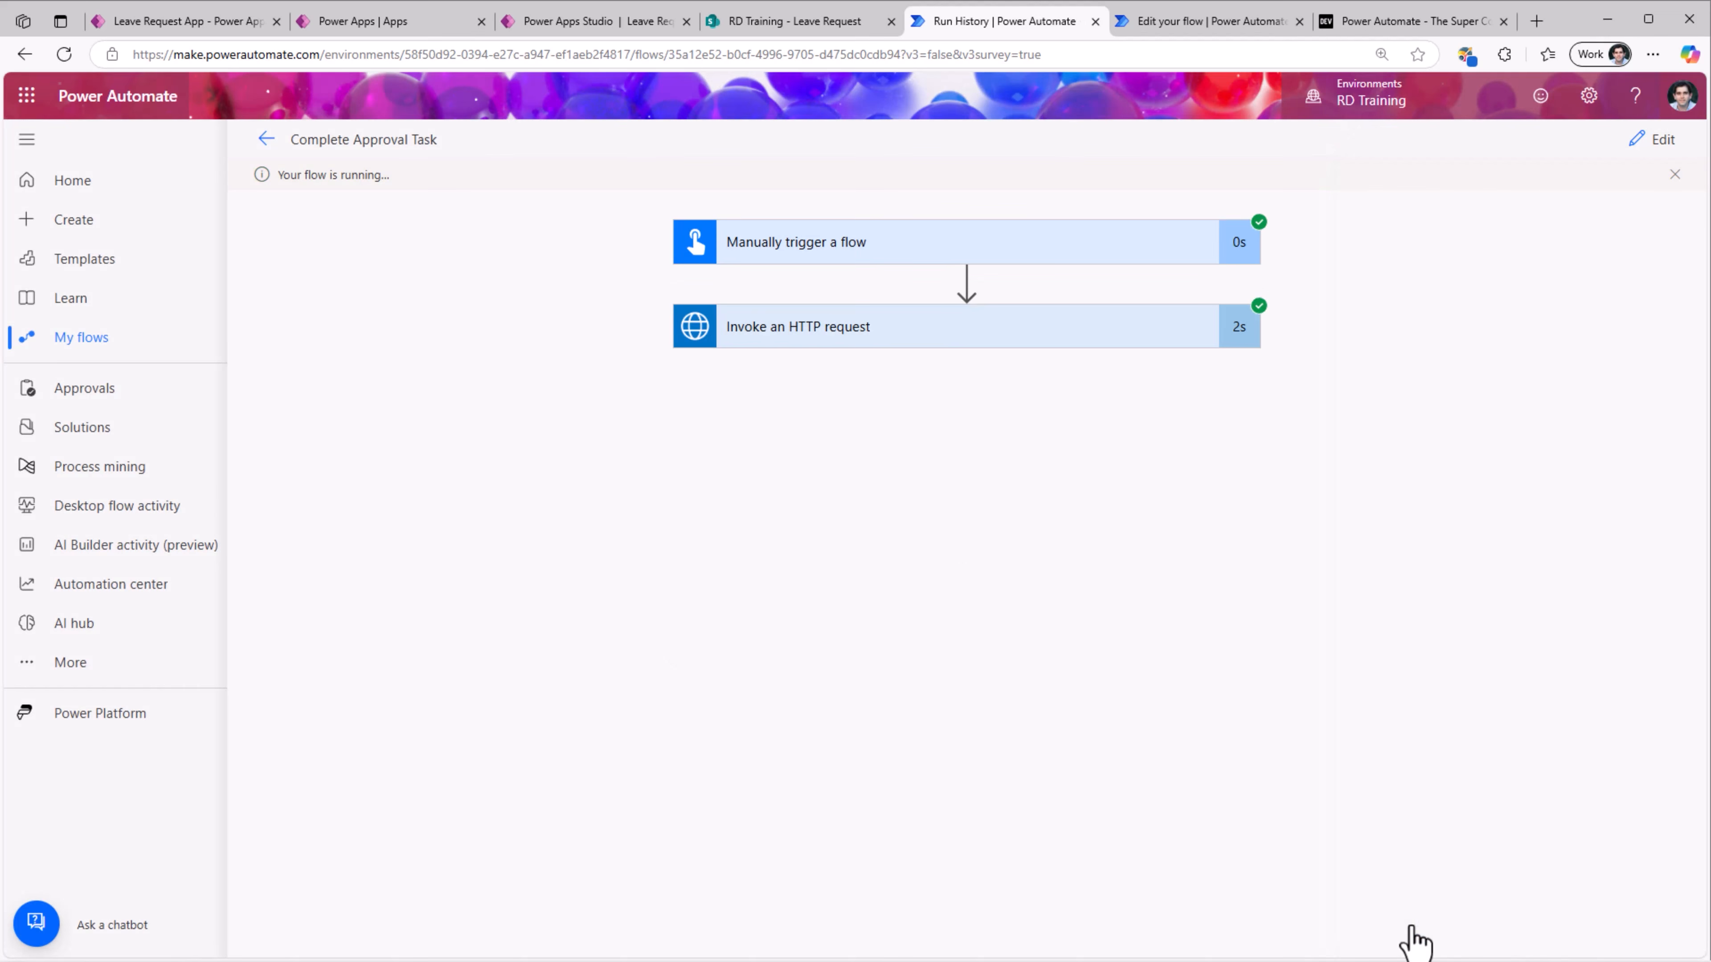
- Examine the HTTP request's run details, and the approver response and comments in the other flow's Wait for an approval output
{"action": "left_click", "coordinate": [803, 329]}
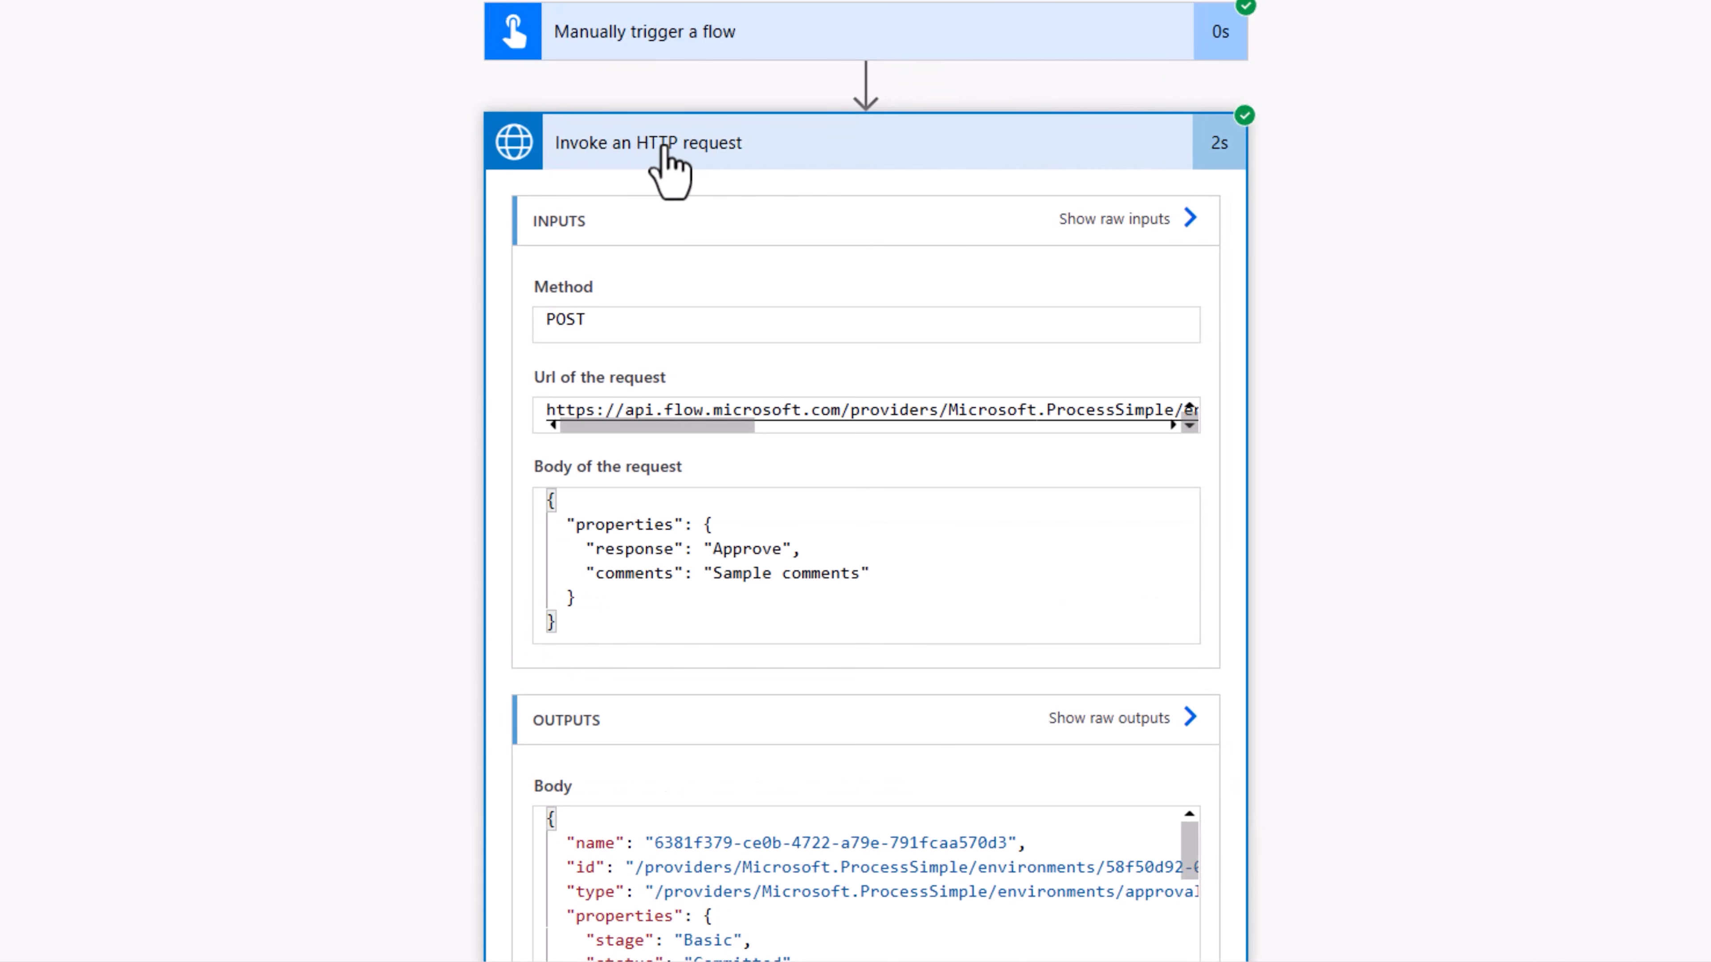
{"action": "left_click", "coordinate": [1212, 22]}
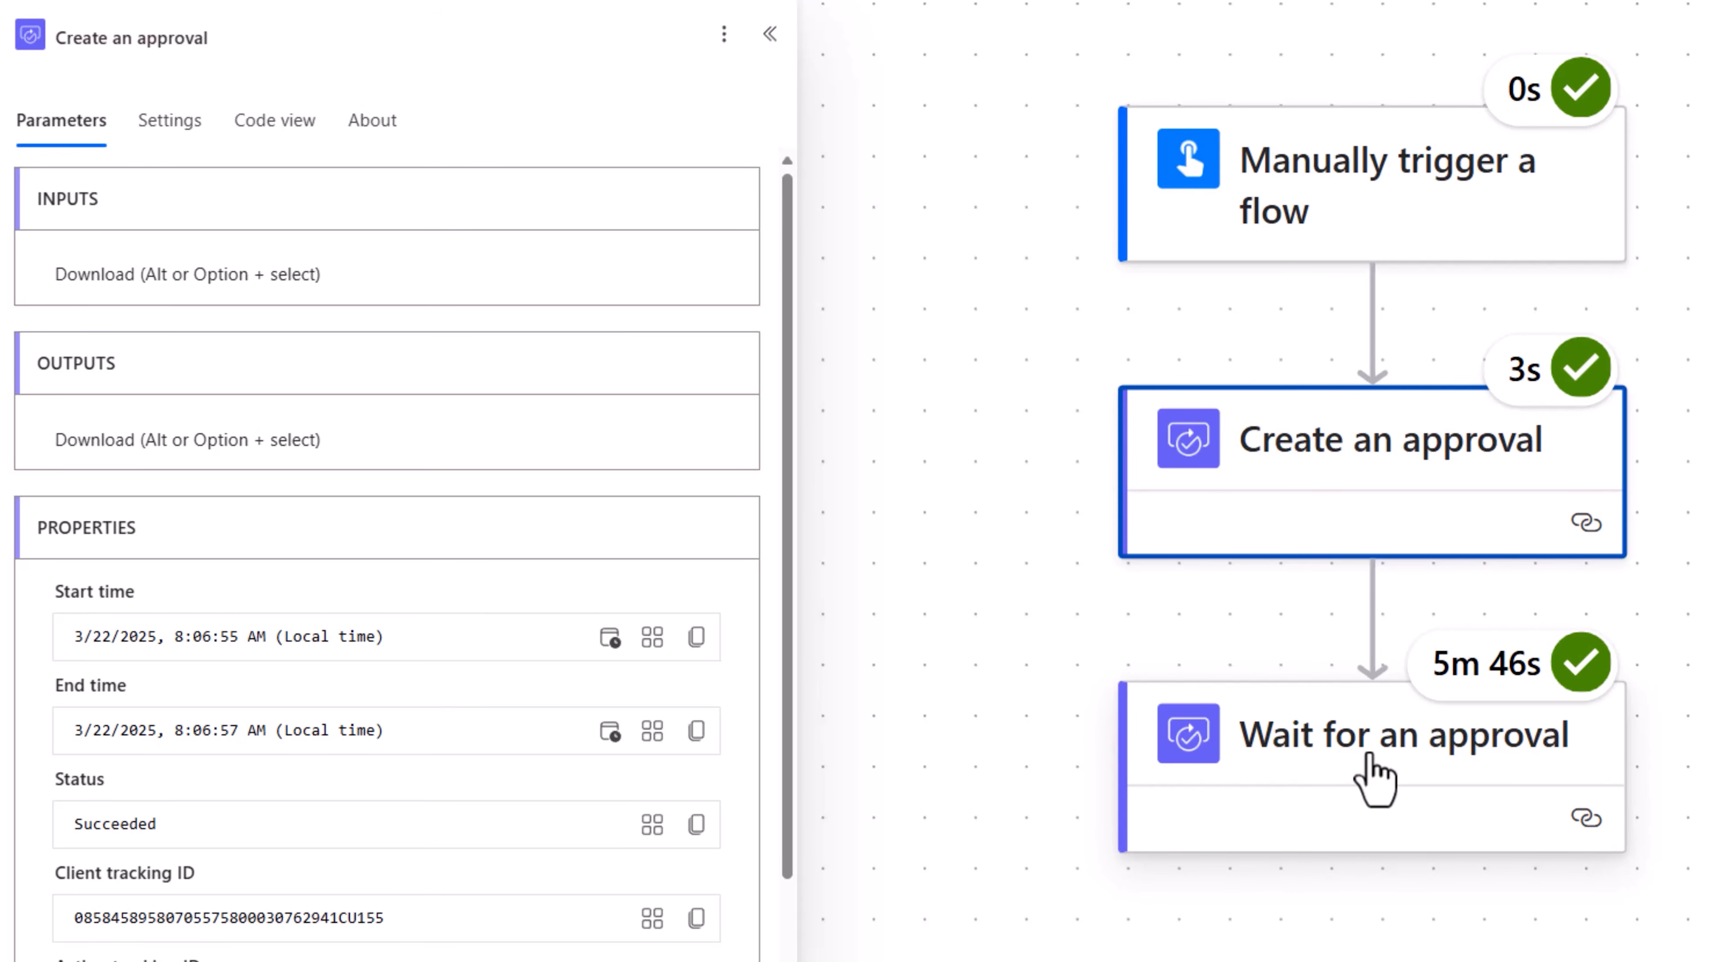
{"action": "left_click", "coordinate": [1369, 756]}
{"action": "left_click", "coordinate": [728, 202]}
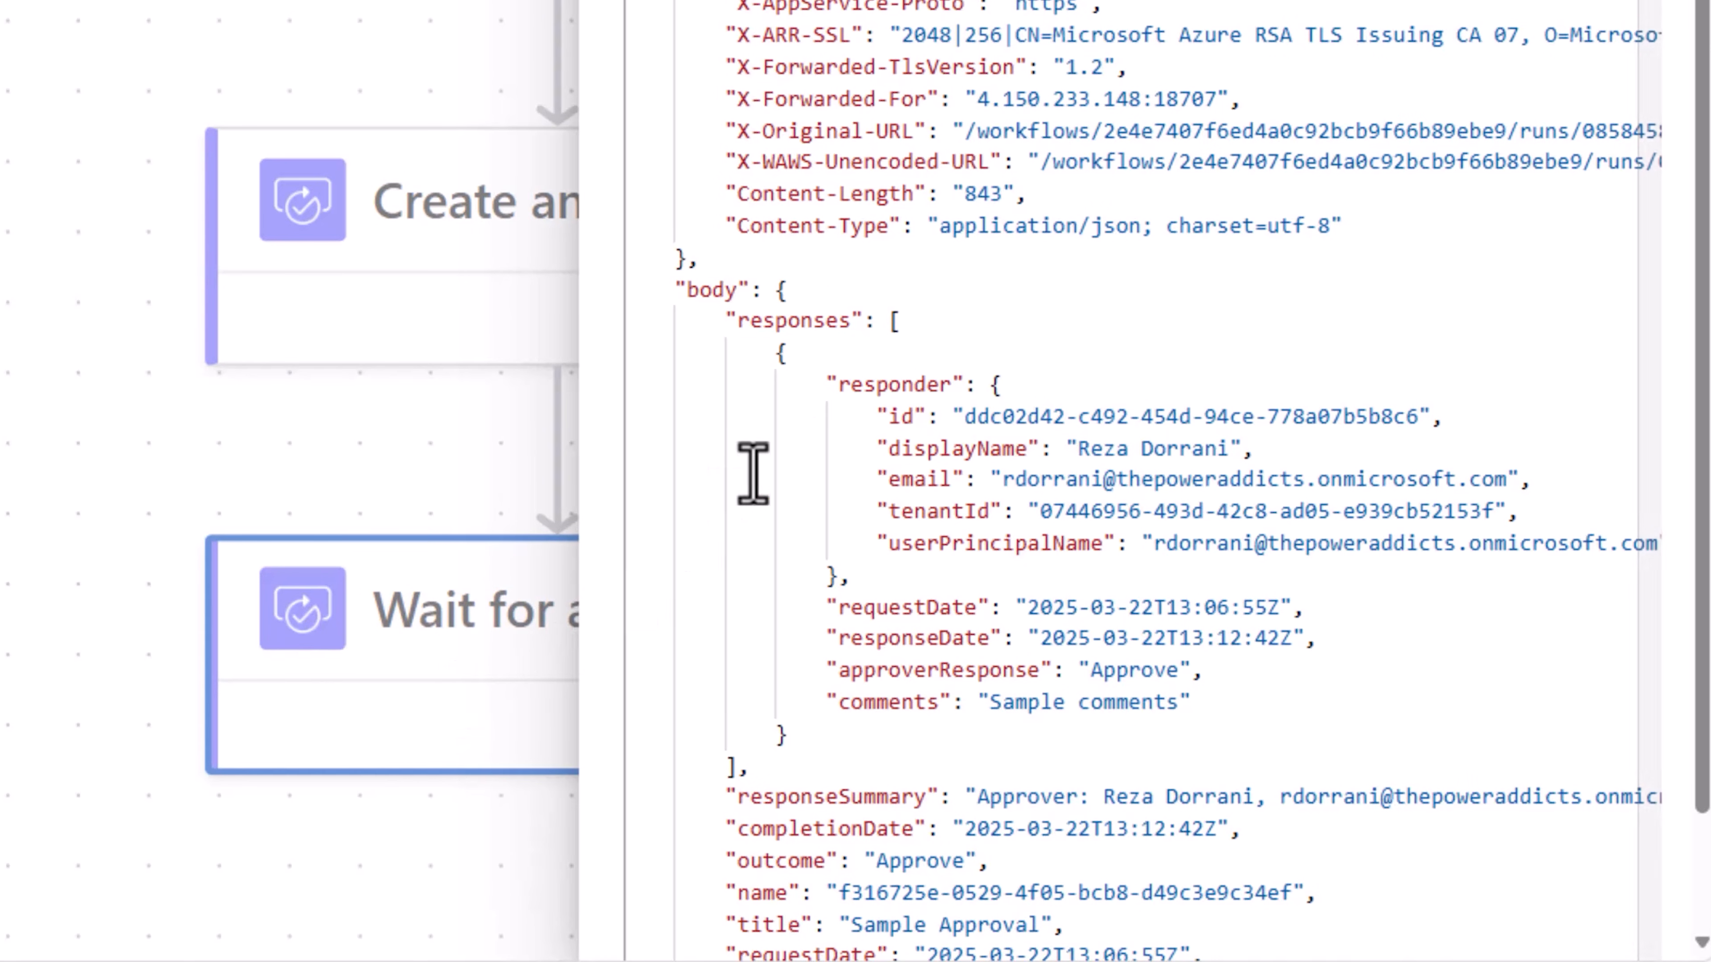
{"action": "scroll", "coordinate": [874, 383], "scroll_direction": "down", "scroll_amount": 1}
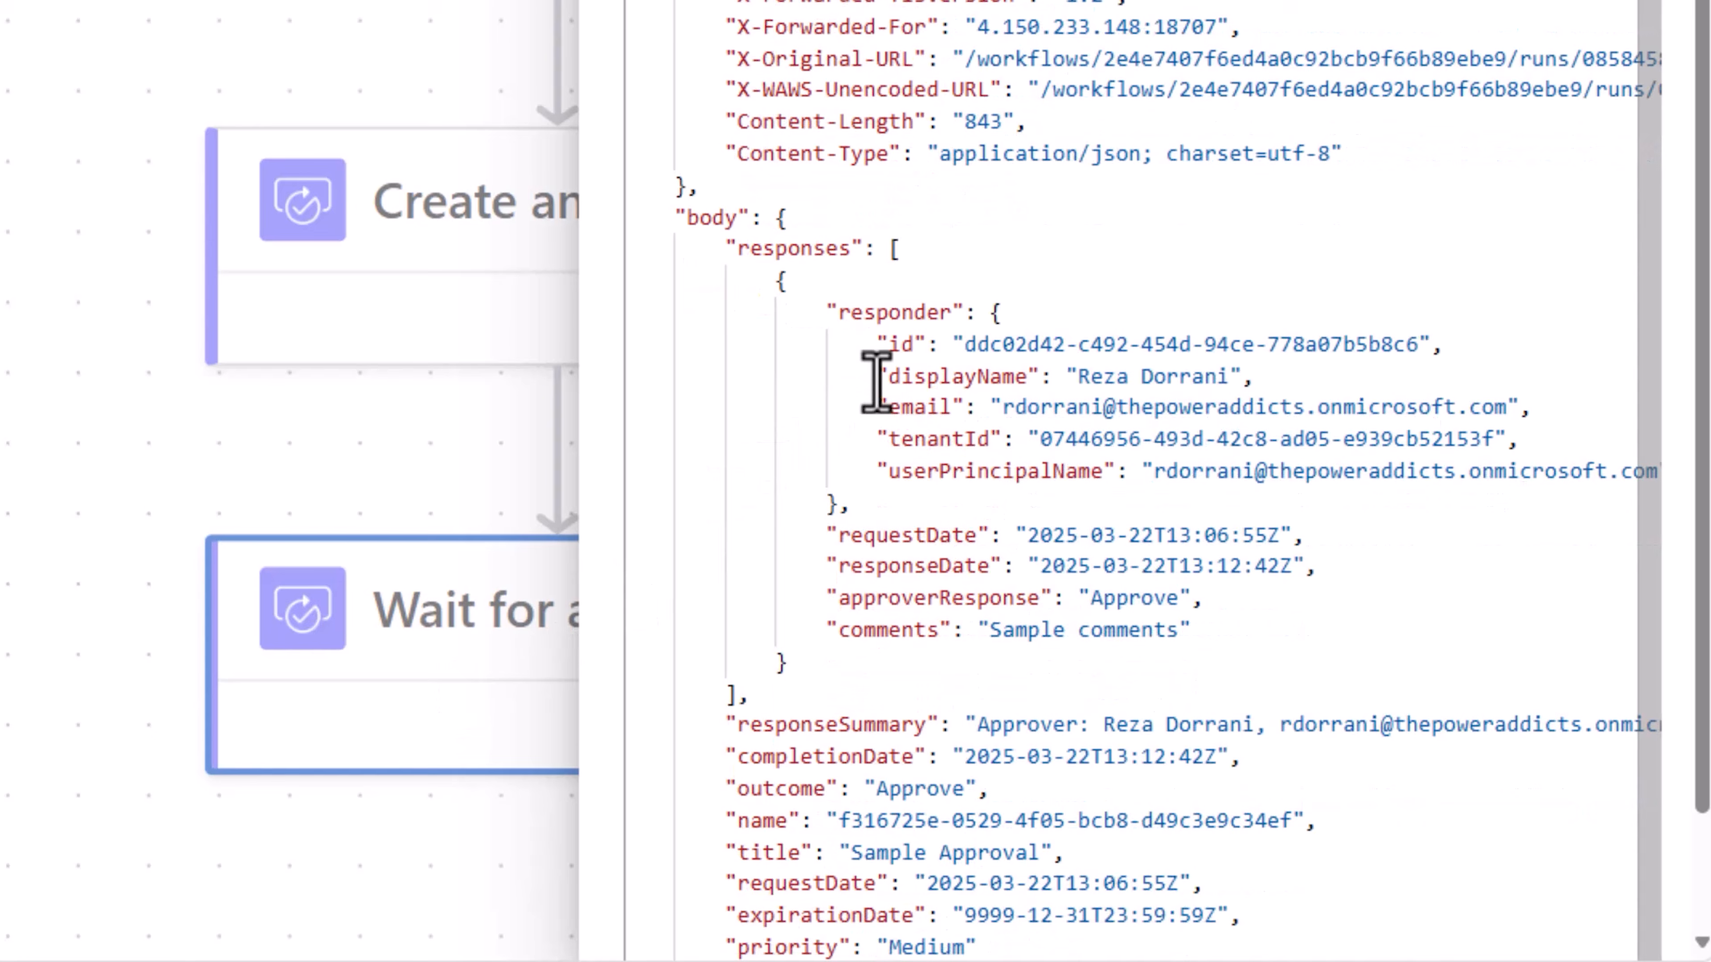
{"action": "double_click", "coordinate": [1134, 598]}
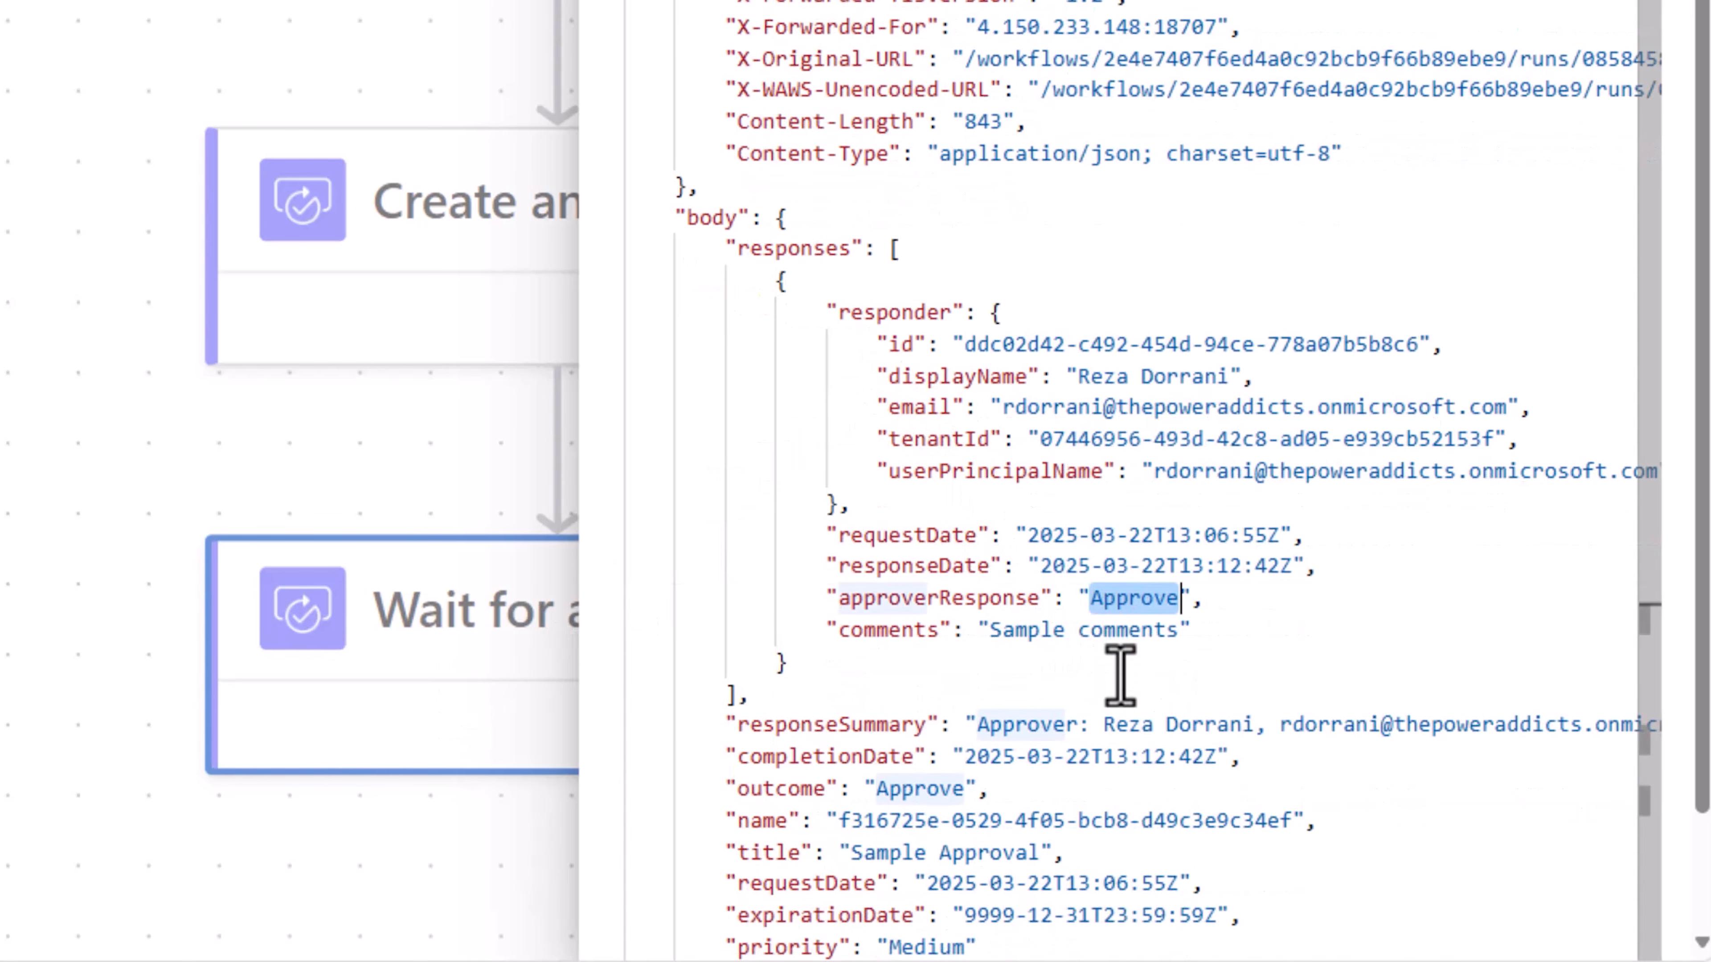
{"action": "left_click_drag", "start_coordinate": [984, 631], "coordinate": [1181, 637]}
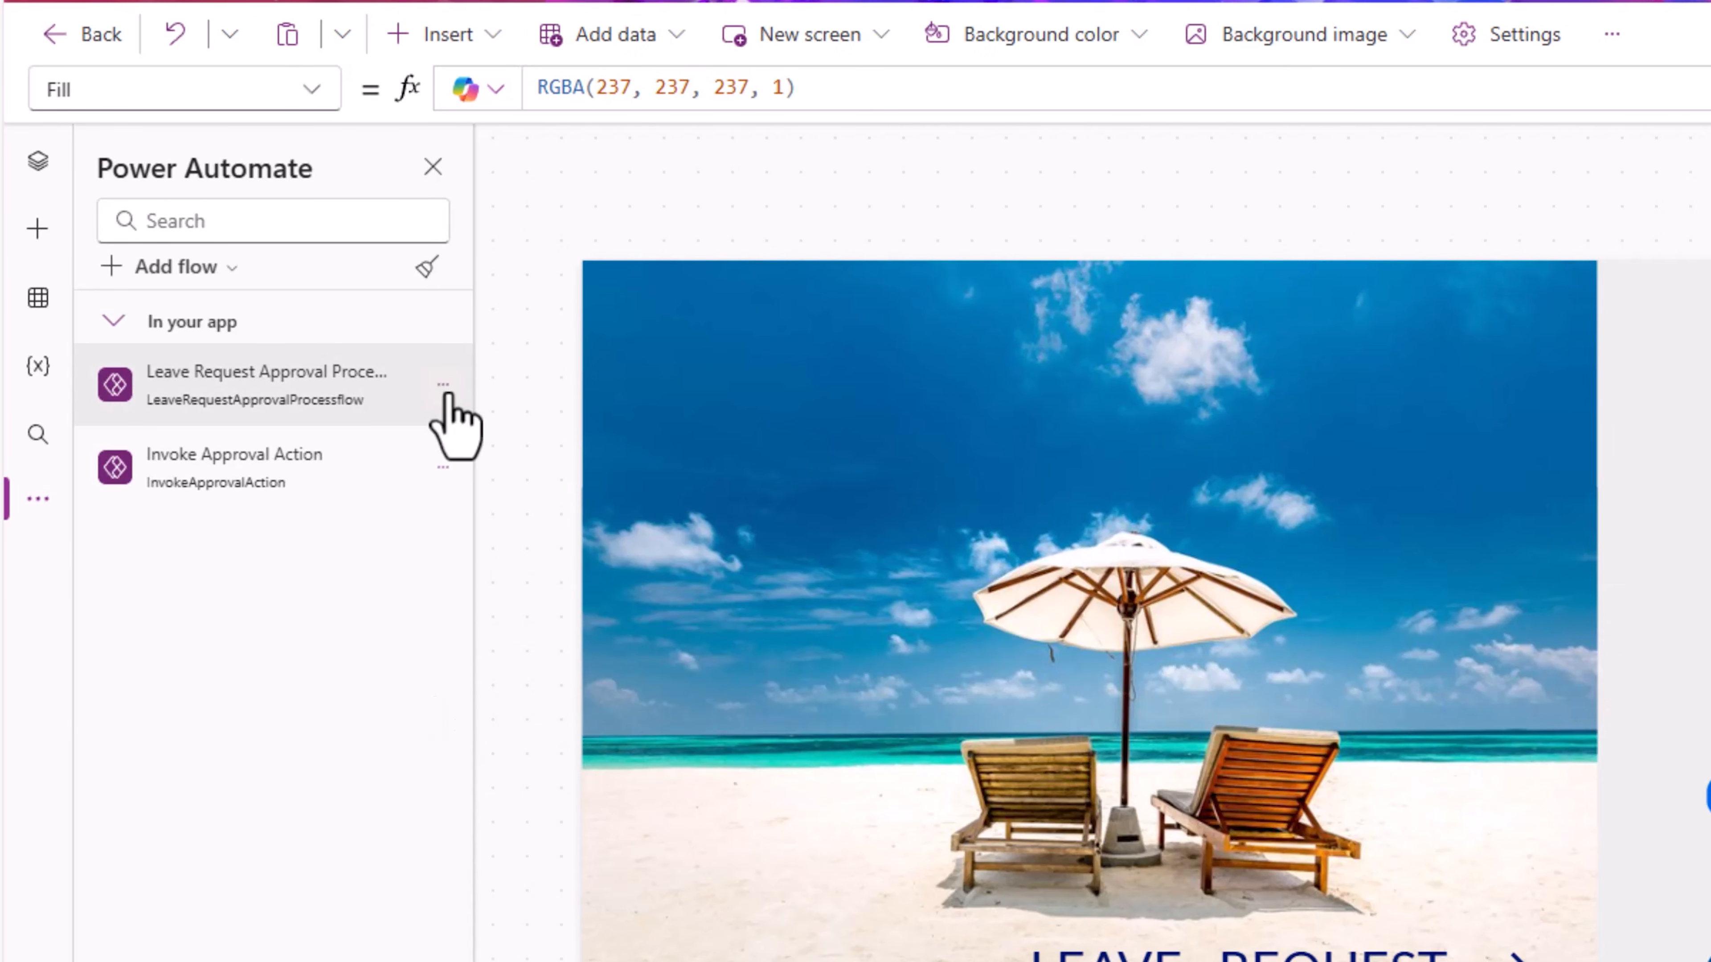
- Open the Leave Request Approval Process flow from the app for editing and examine its Manager Approval action
{"action": "left_click", "coordinate": [443, 384]}
{"action": "left_click", "coordinate": [497, 448]}
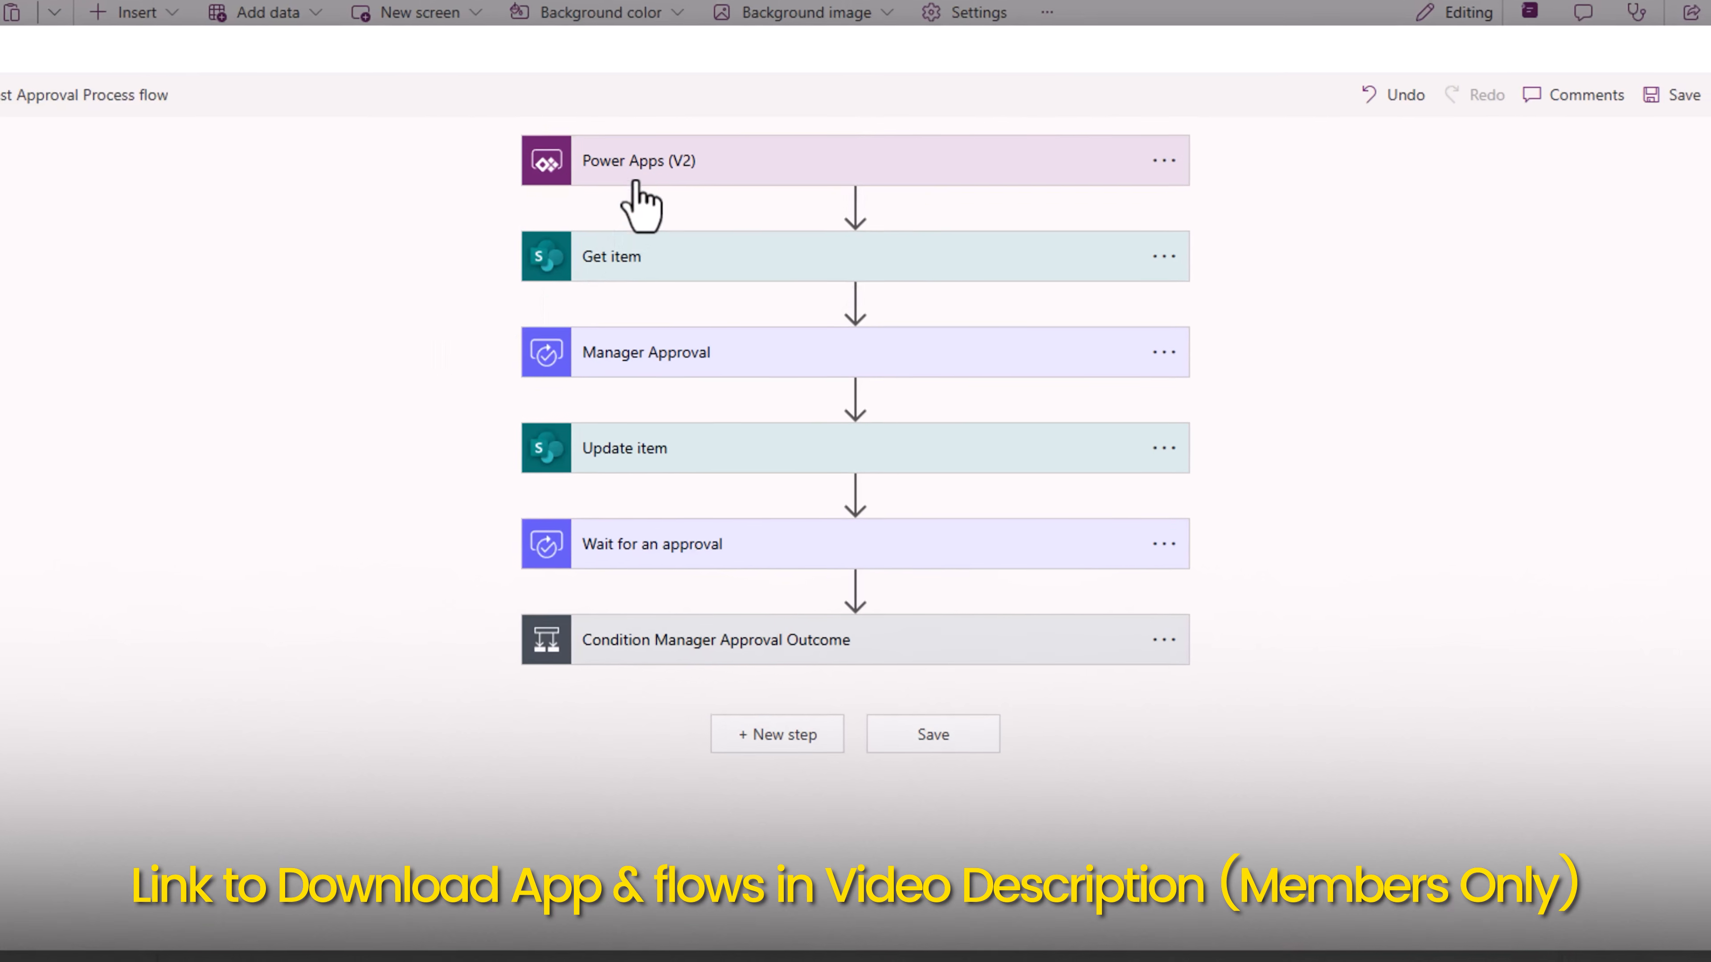
{"action": "left_click", "coordinate": [687, 255]}
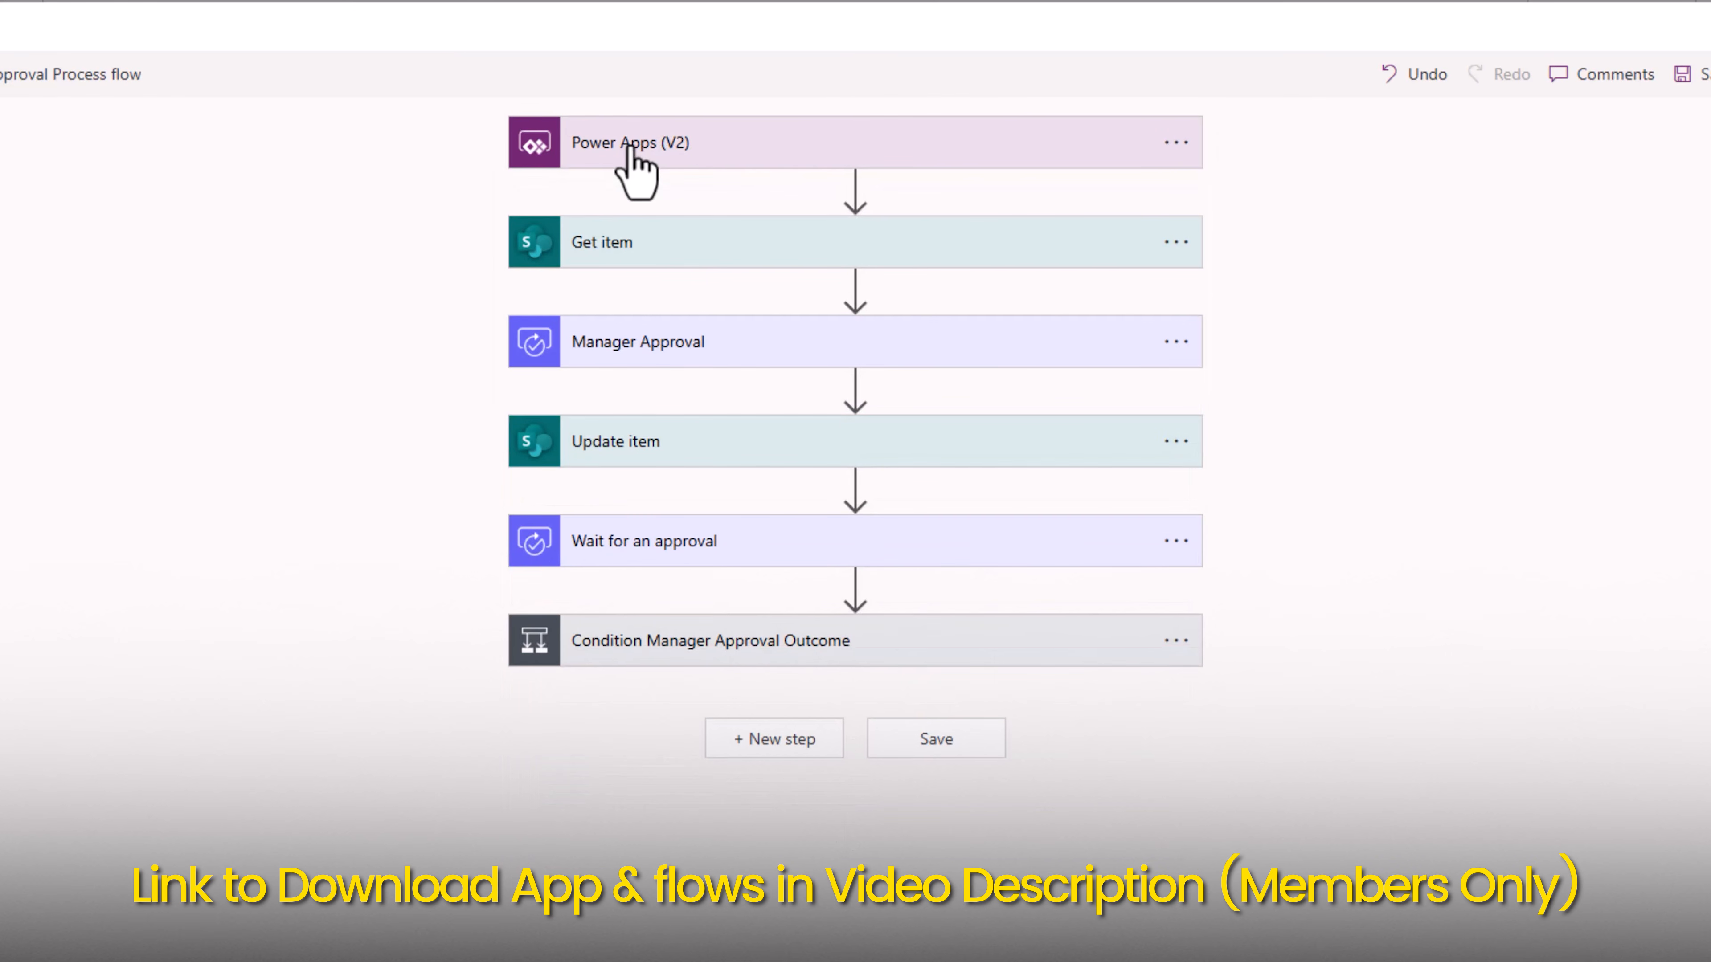
{"action": "left_click", "coordinate": [667, 360]}
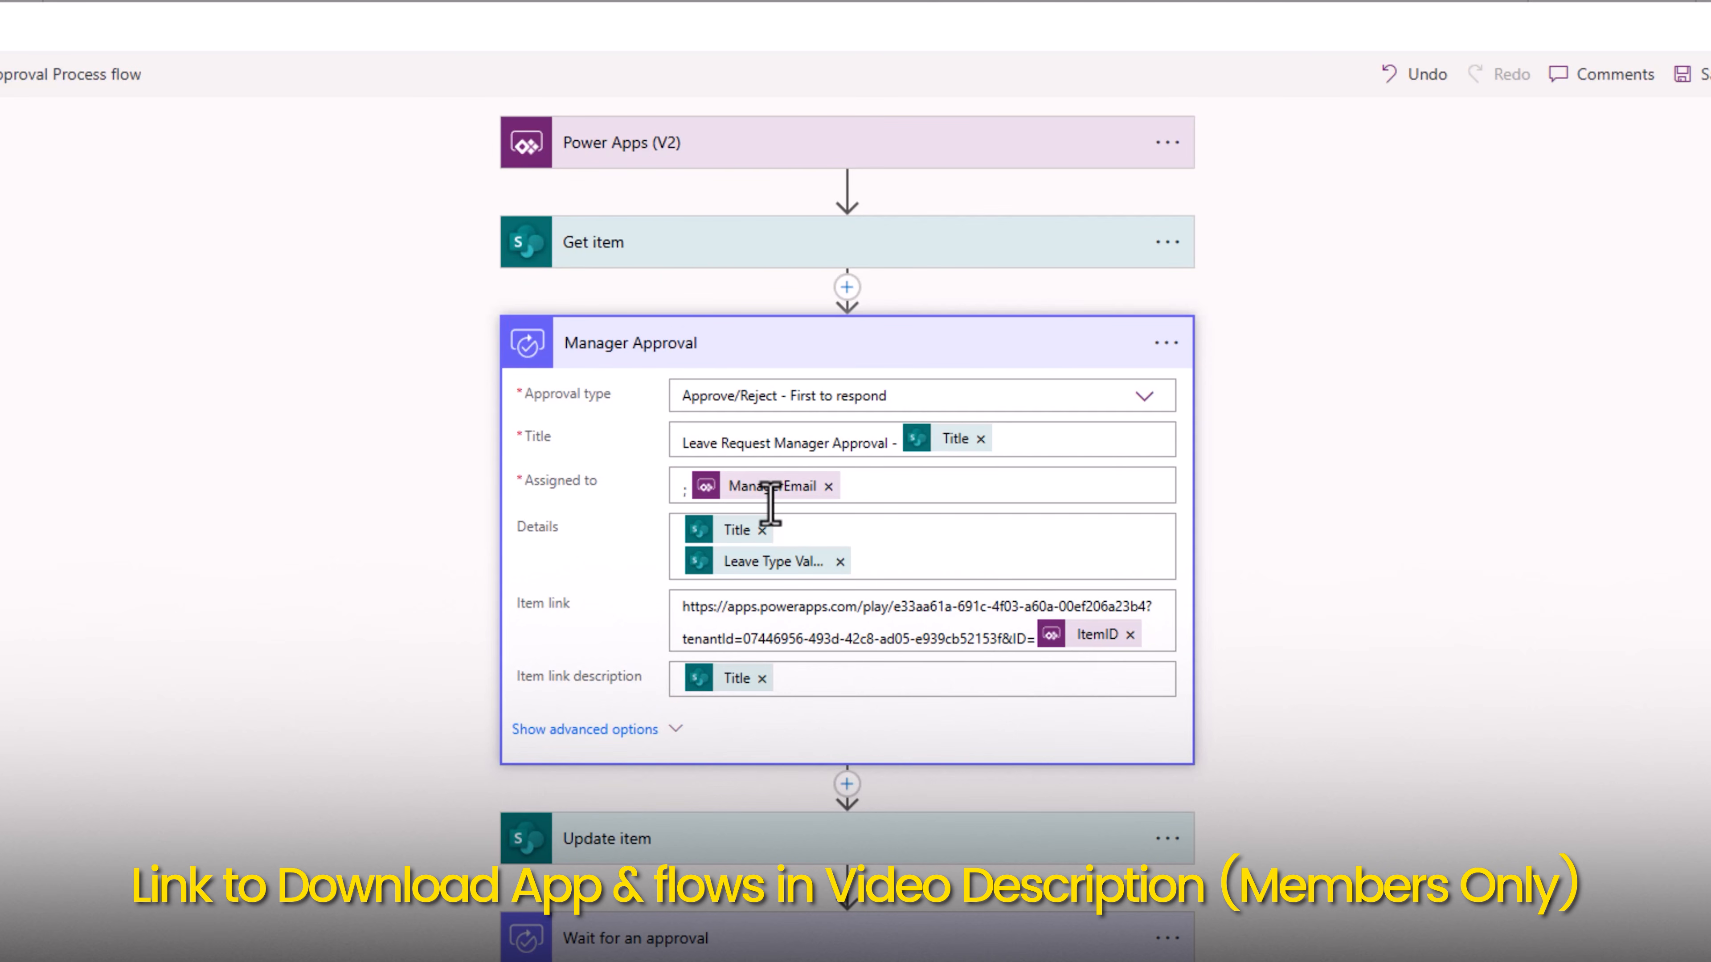
{"action": "left_click", "coordinate": [737, 348]}
- Examine how the Update item action fills the Approval Link and Approval ID columns of the Leave Request list
{"action": "left_click", "coordinate": [758, 465]}
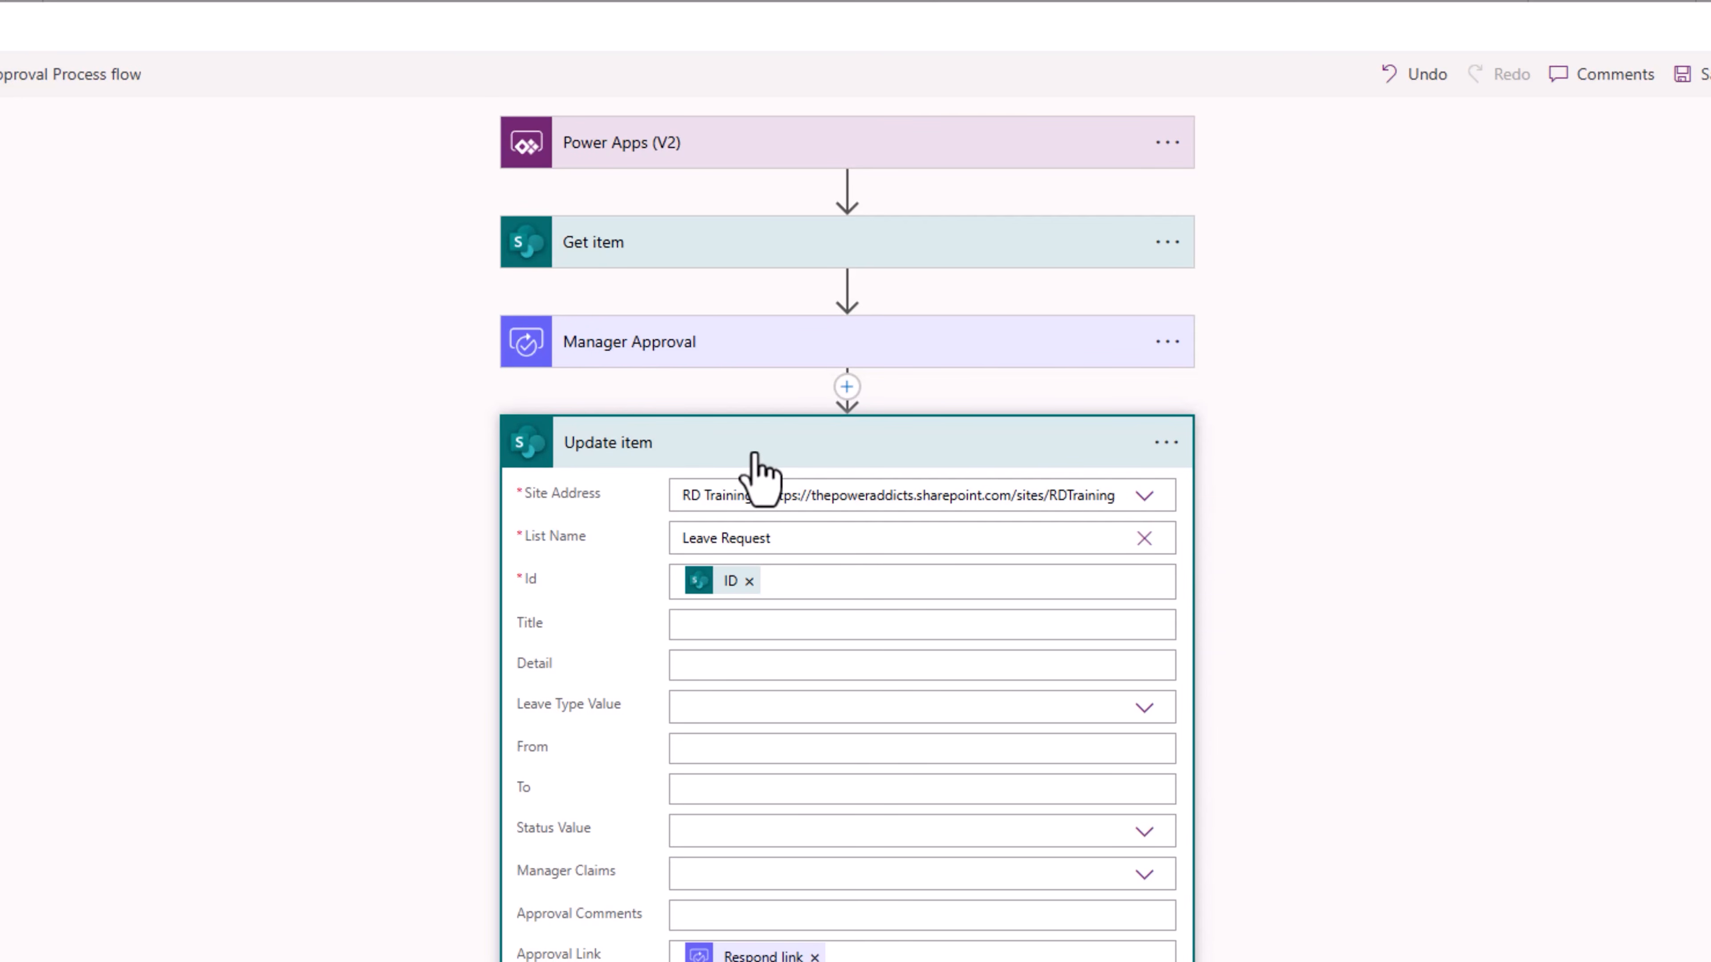
{"action": "scroll", "coordinate": [758, 465], "scroll_direction": "down", "scroll_amount": 3}
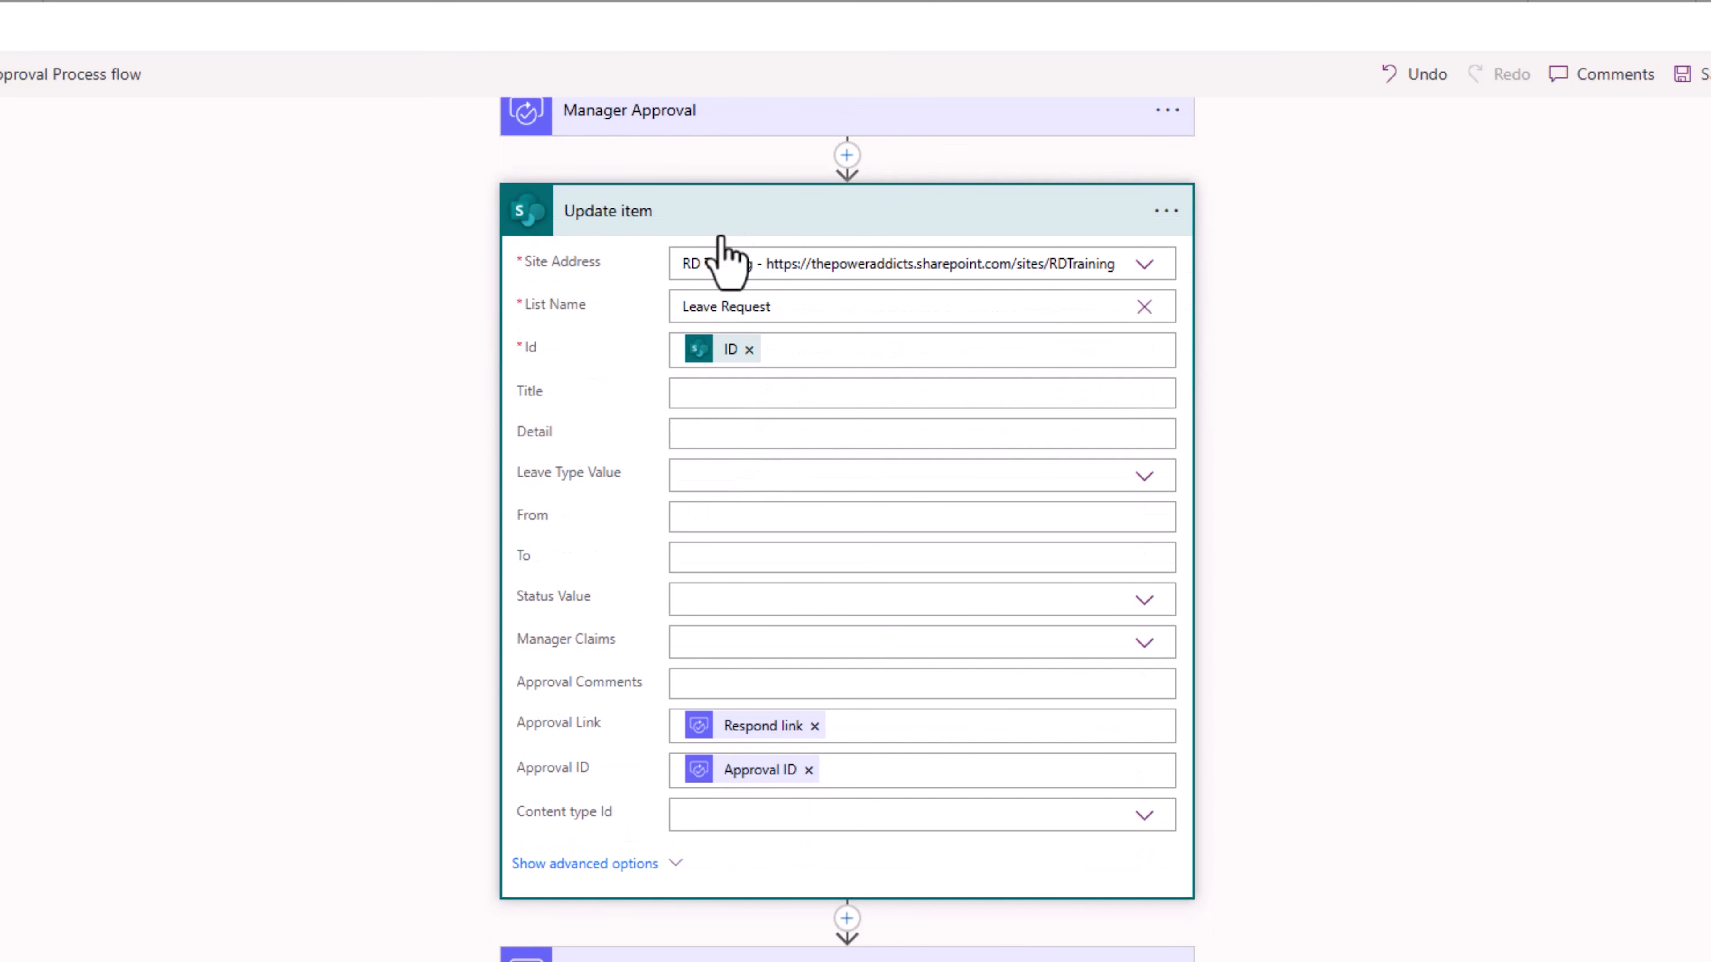
{"action": "scroll", "coordinate": [546, 663], "scroll_direction": "down", "scroll_amount": 2}
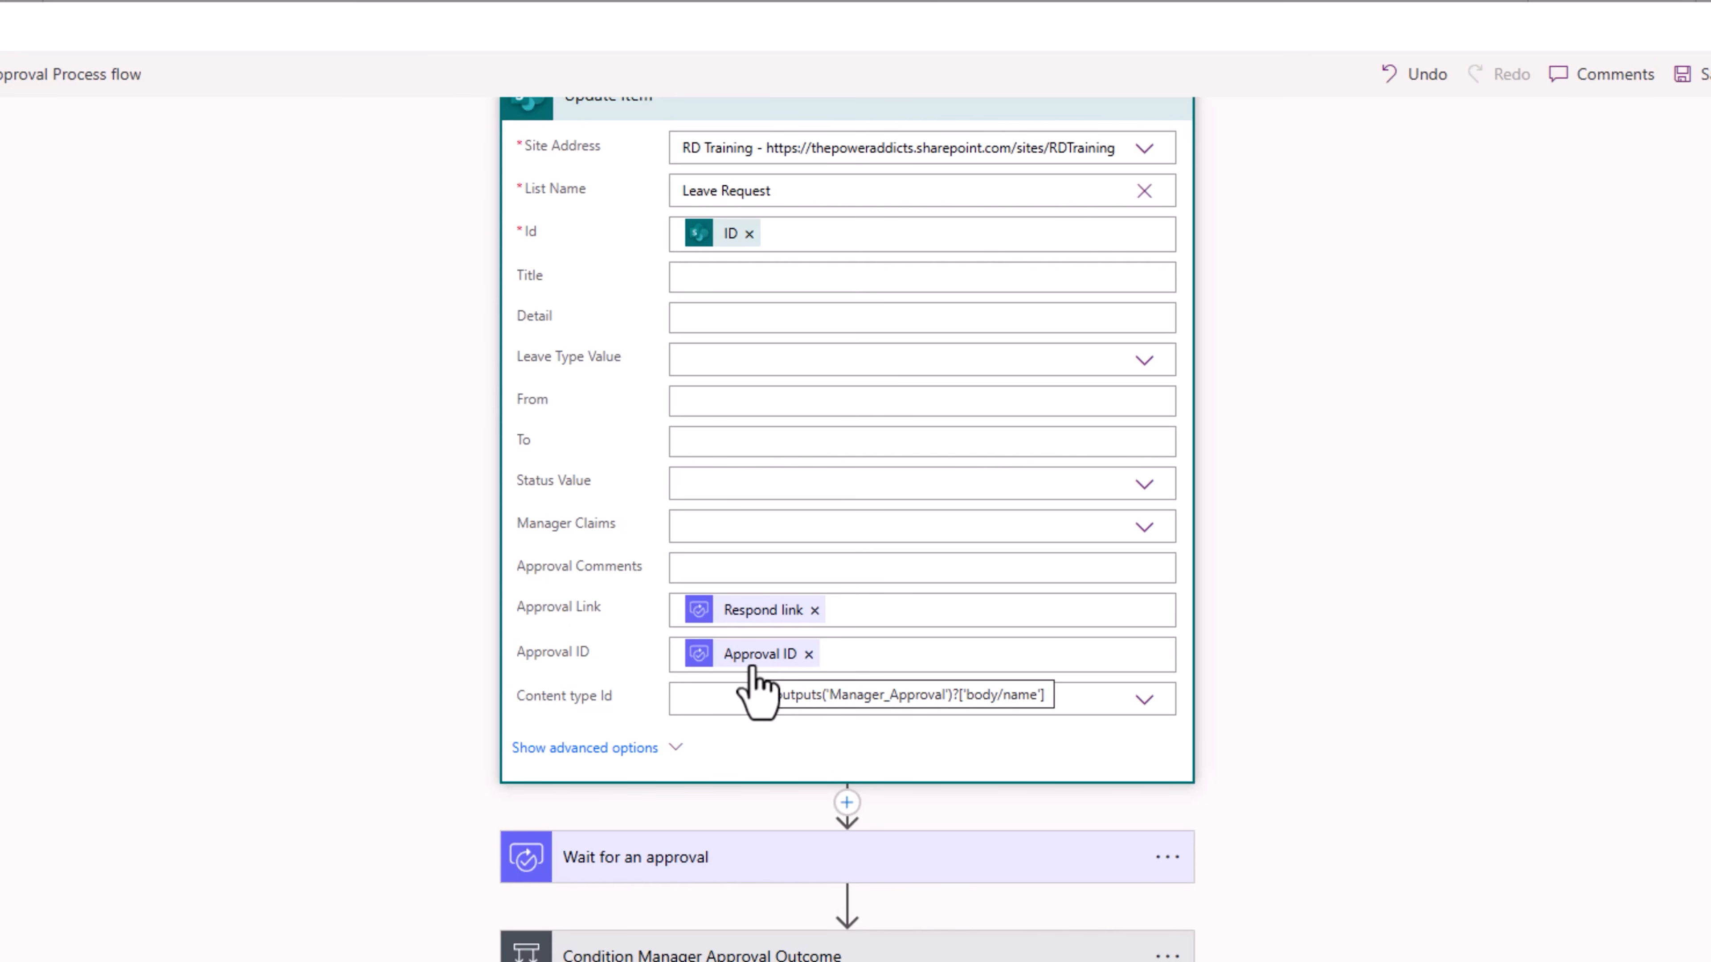
{"action": "scroll", "coordinate": [752, 667], "scroll_direction": "up", "scroll_amount": 5}
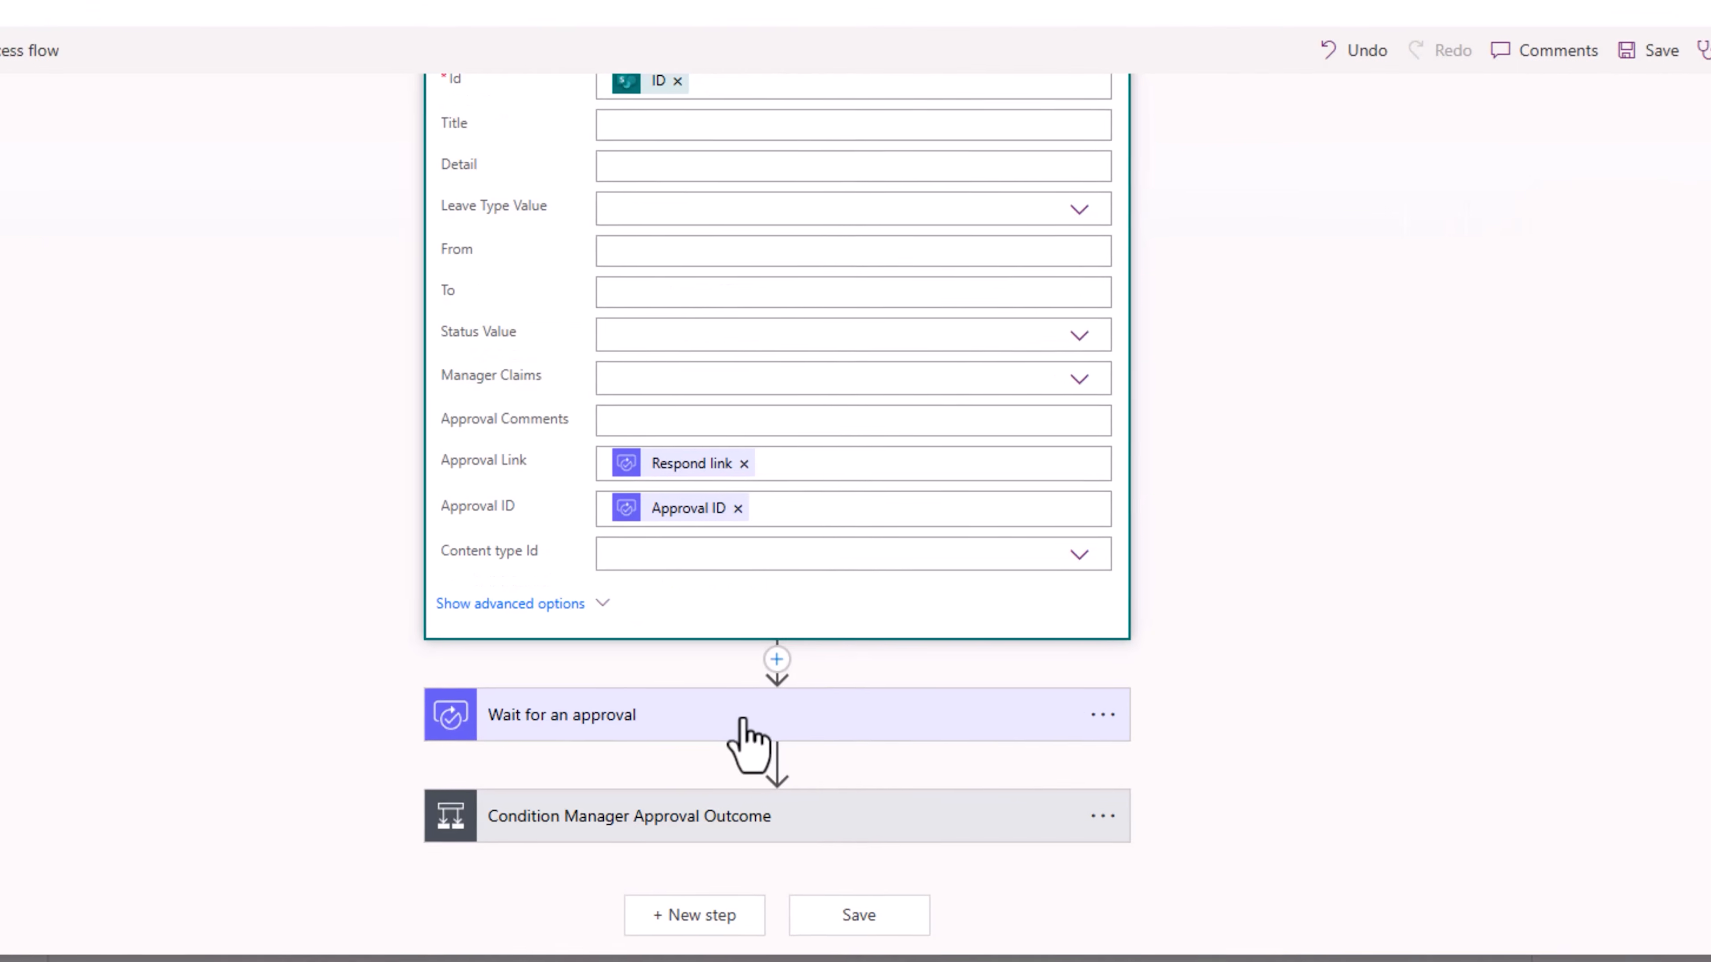
- Examine the Wait for an approval action and both branches of the Condition Manager Approval Outcome
{"action": "left_click", "coordinate": [747, 718]}
{"action": "scroll", "coordinate": [746, 711], "scroll_direction": "down", "scroll_amount": 1}
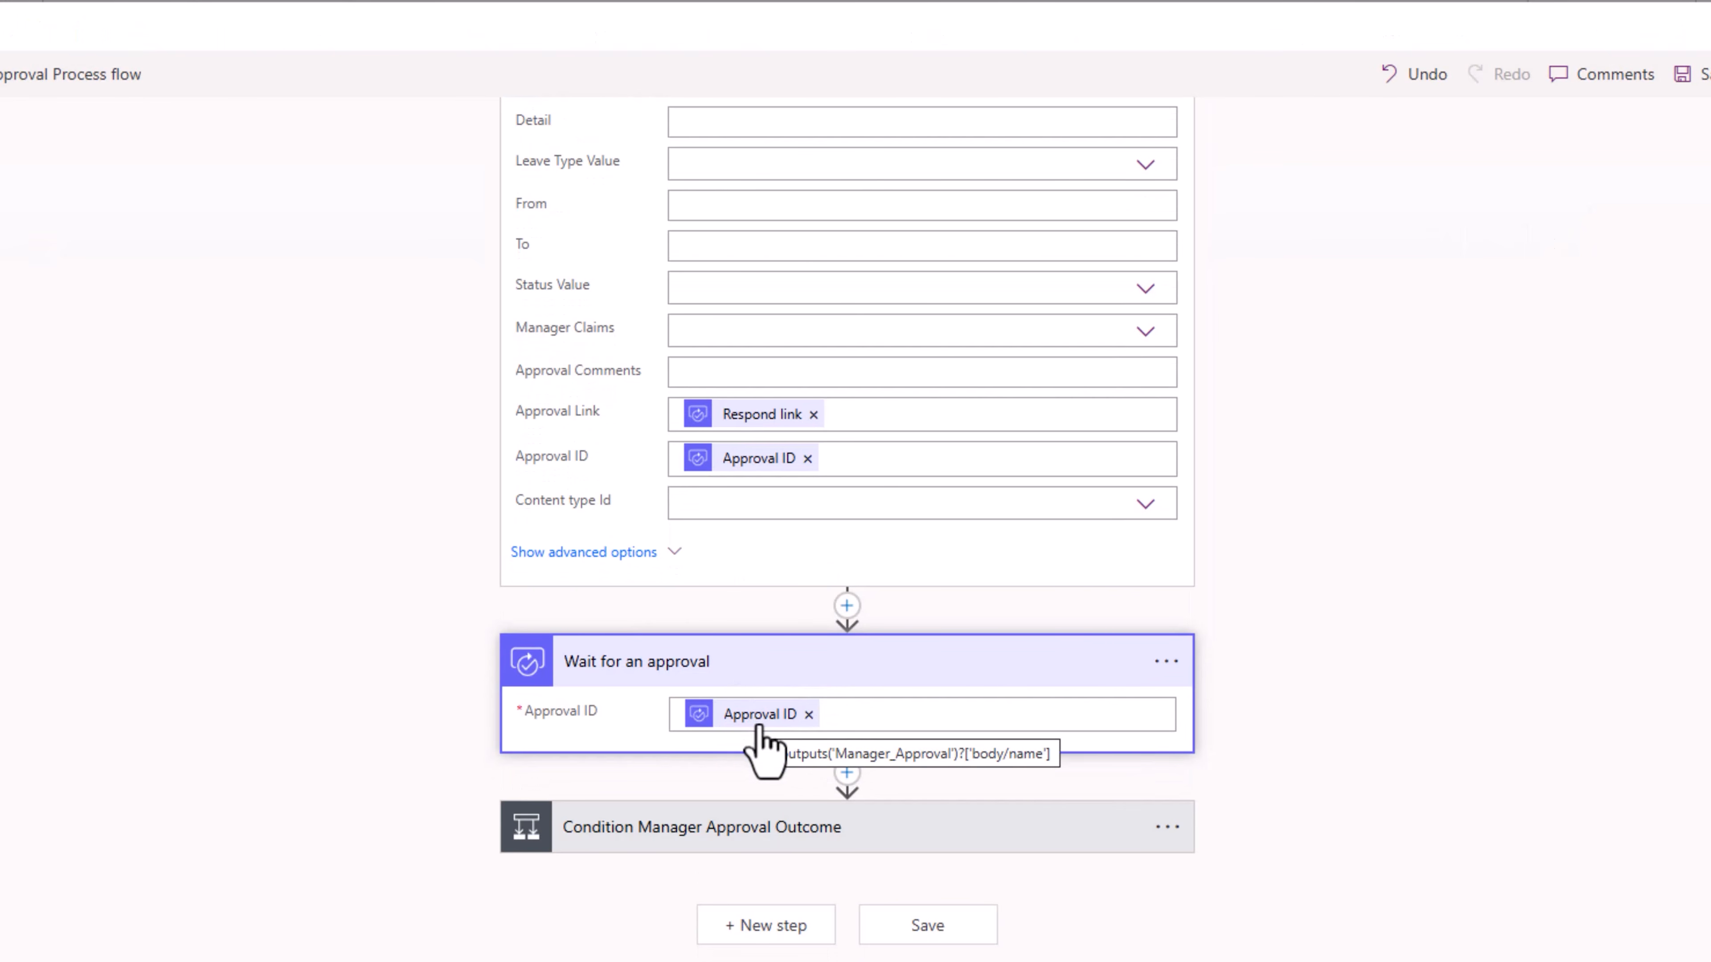
{"action": "left_click", "coordinate": [808, 826]}
{"action": "scroll", "coordinate": [860, 447], "scroll_direction": "down", "scroll_amount": 8}
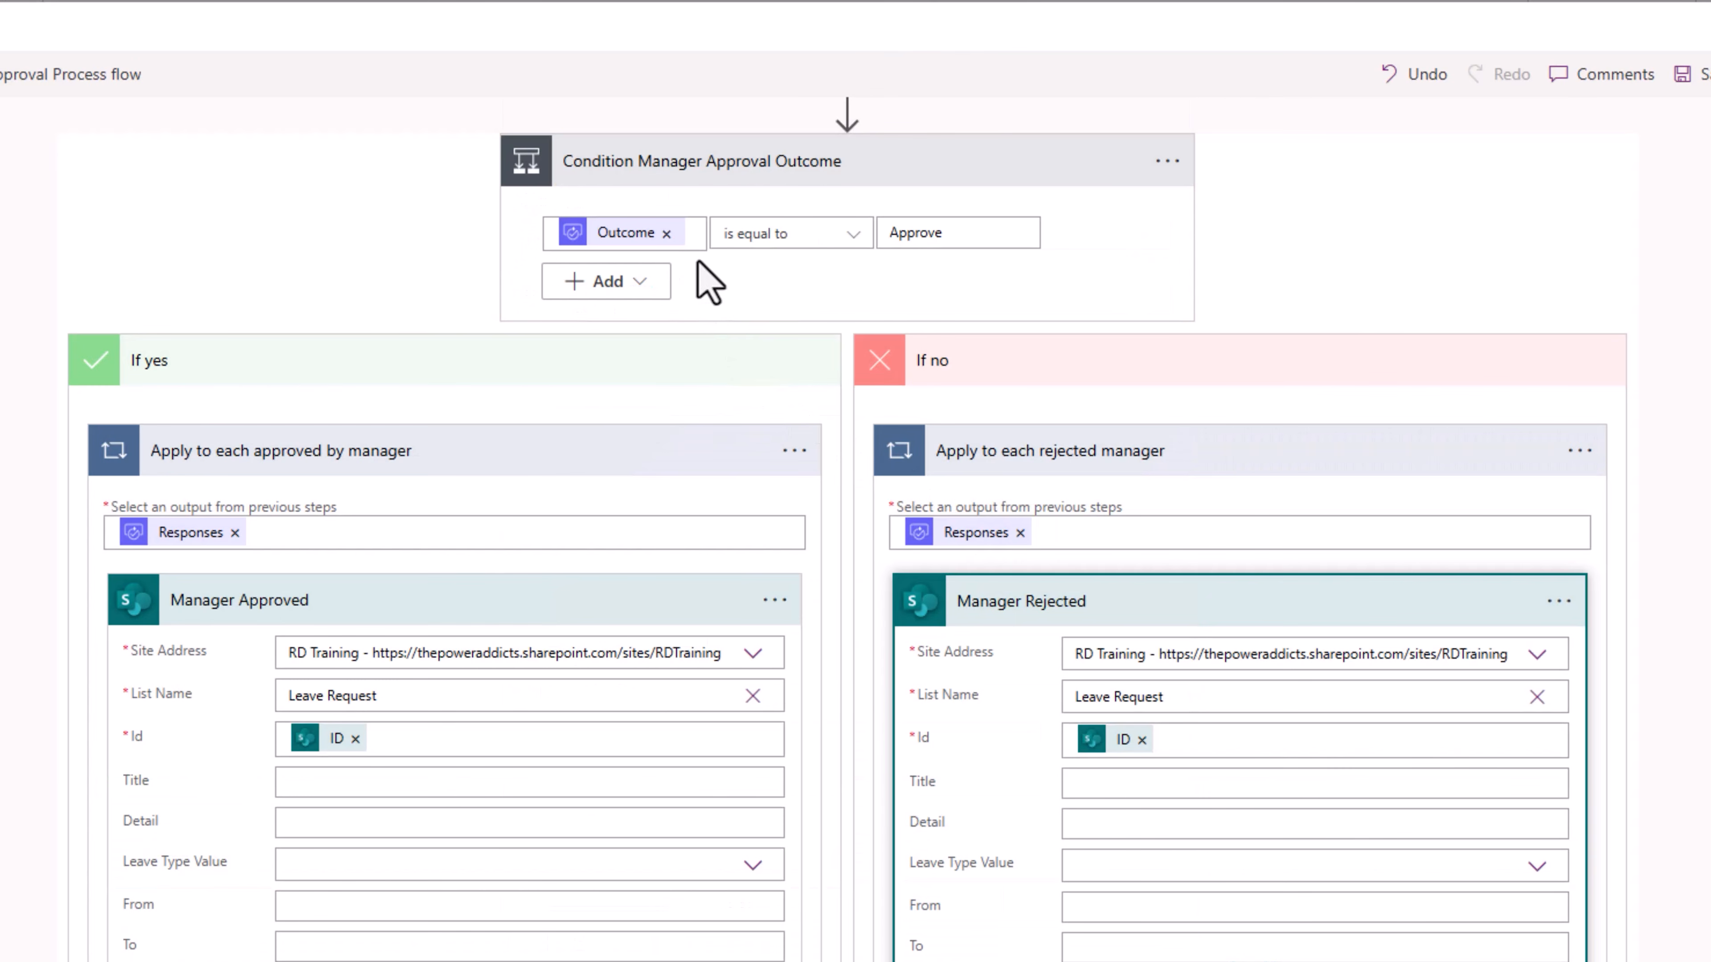
{"action": "scroll", "coordinate": [657, 547], "scroll_direction": "down", "scroll_amount": 4}
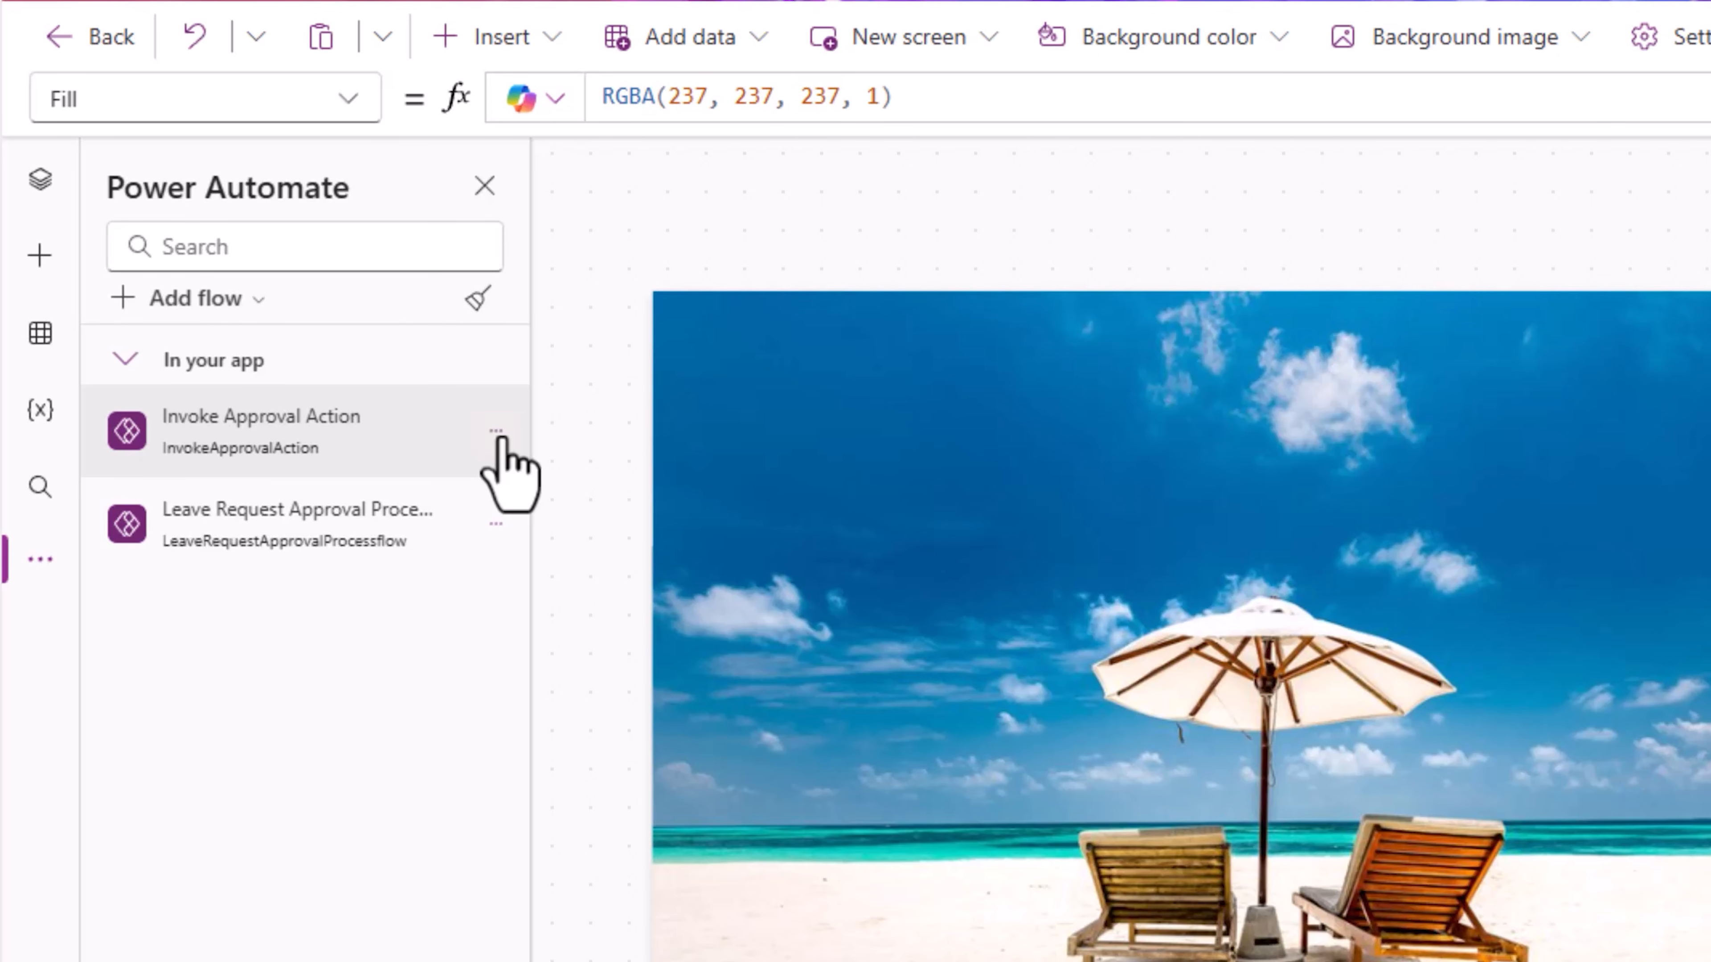
- Open the Invoke Approval Action flow for editing and examine its Power Apps (V2) inputs and HTTP request
{"action": "left_click", "coordinate": [496, 431]}
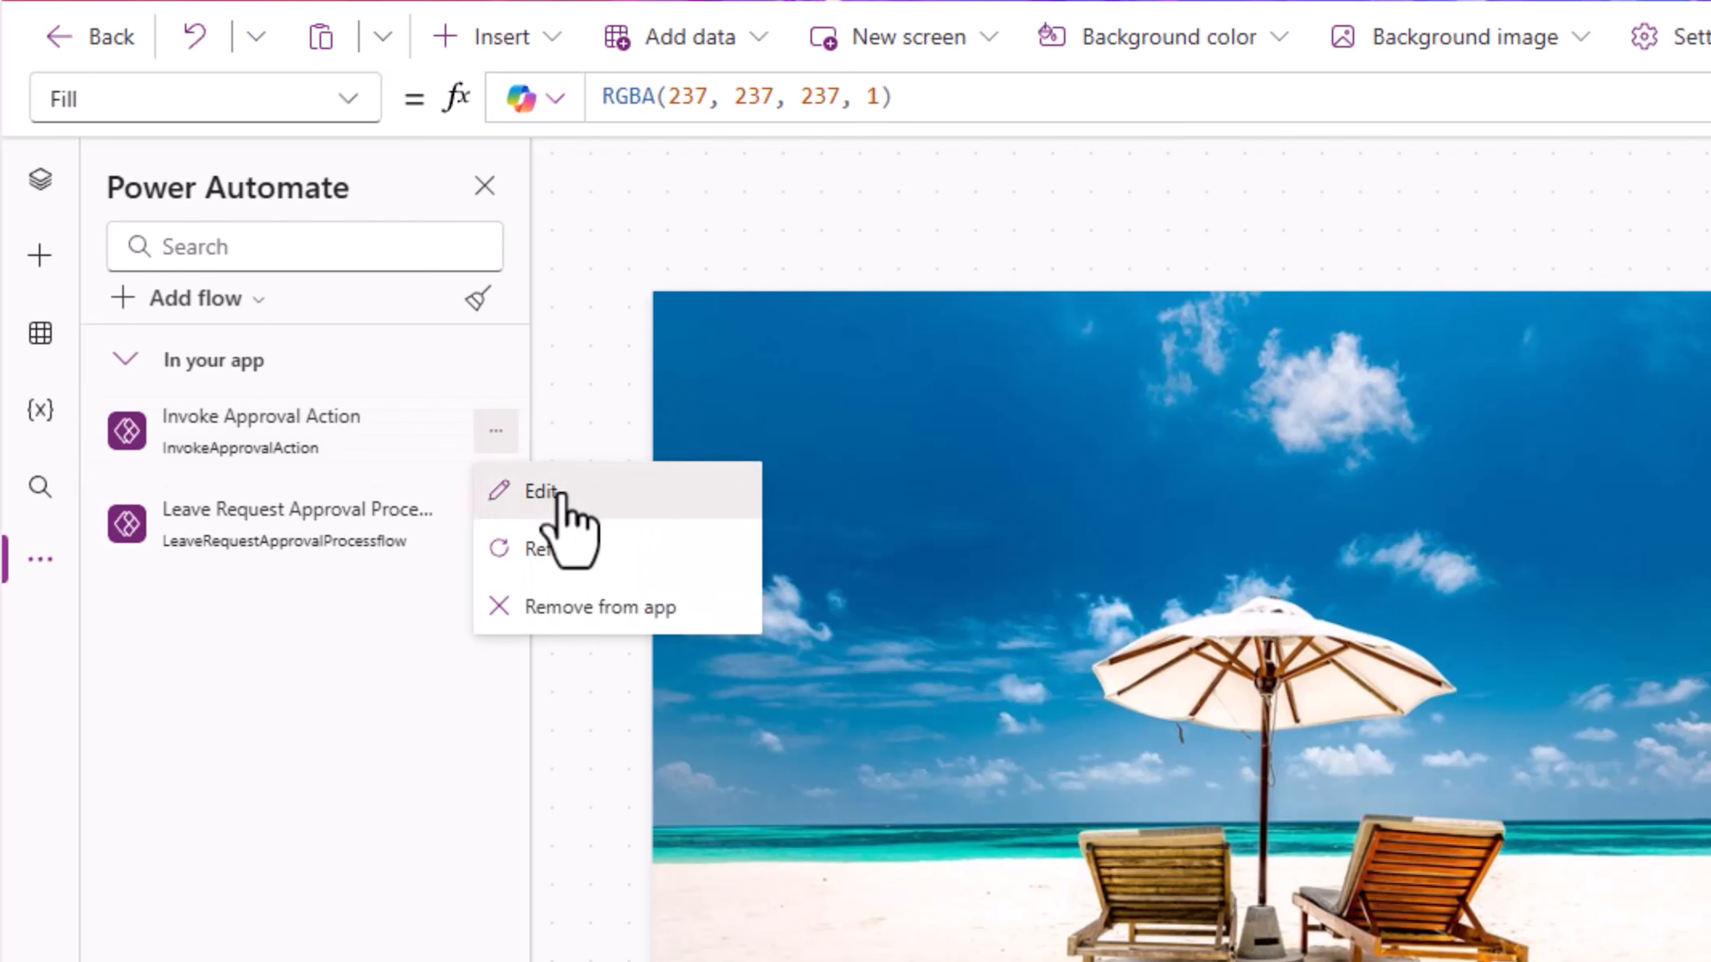
{"action": "left_click", "coordinate": [557, 493]}
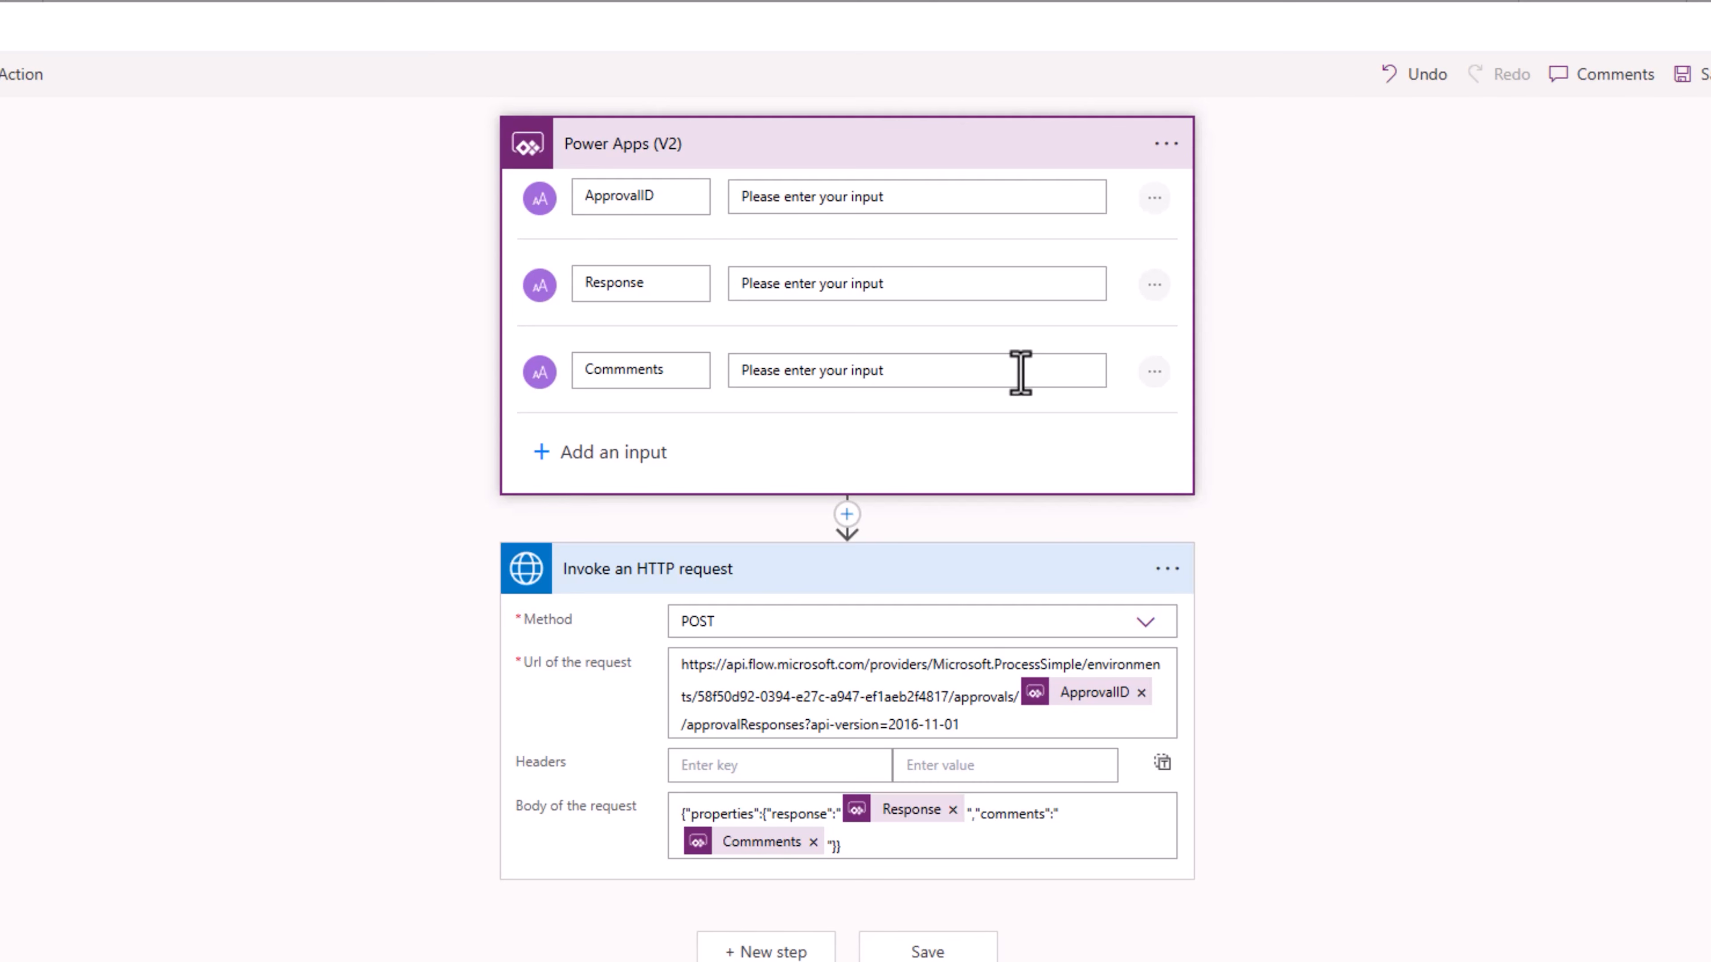
{"action": "scroll", "coordinate": [1021, 372], "scroll_direction": "down", "scroll_amount": 1}
{"action": "left_click", "coordinate": [882, 128]}
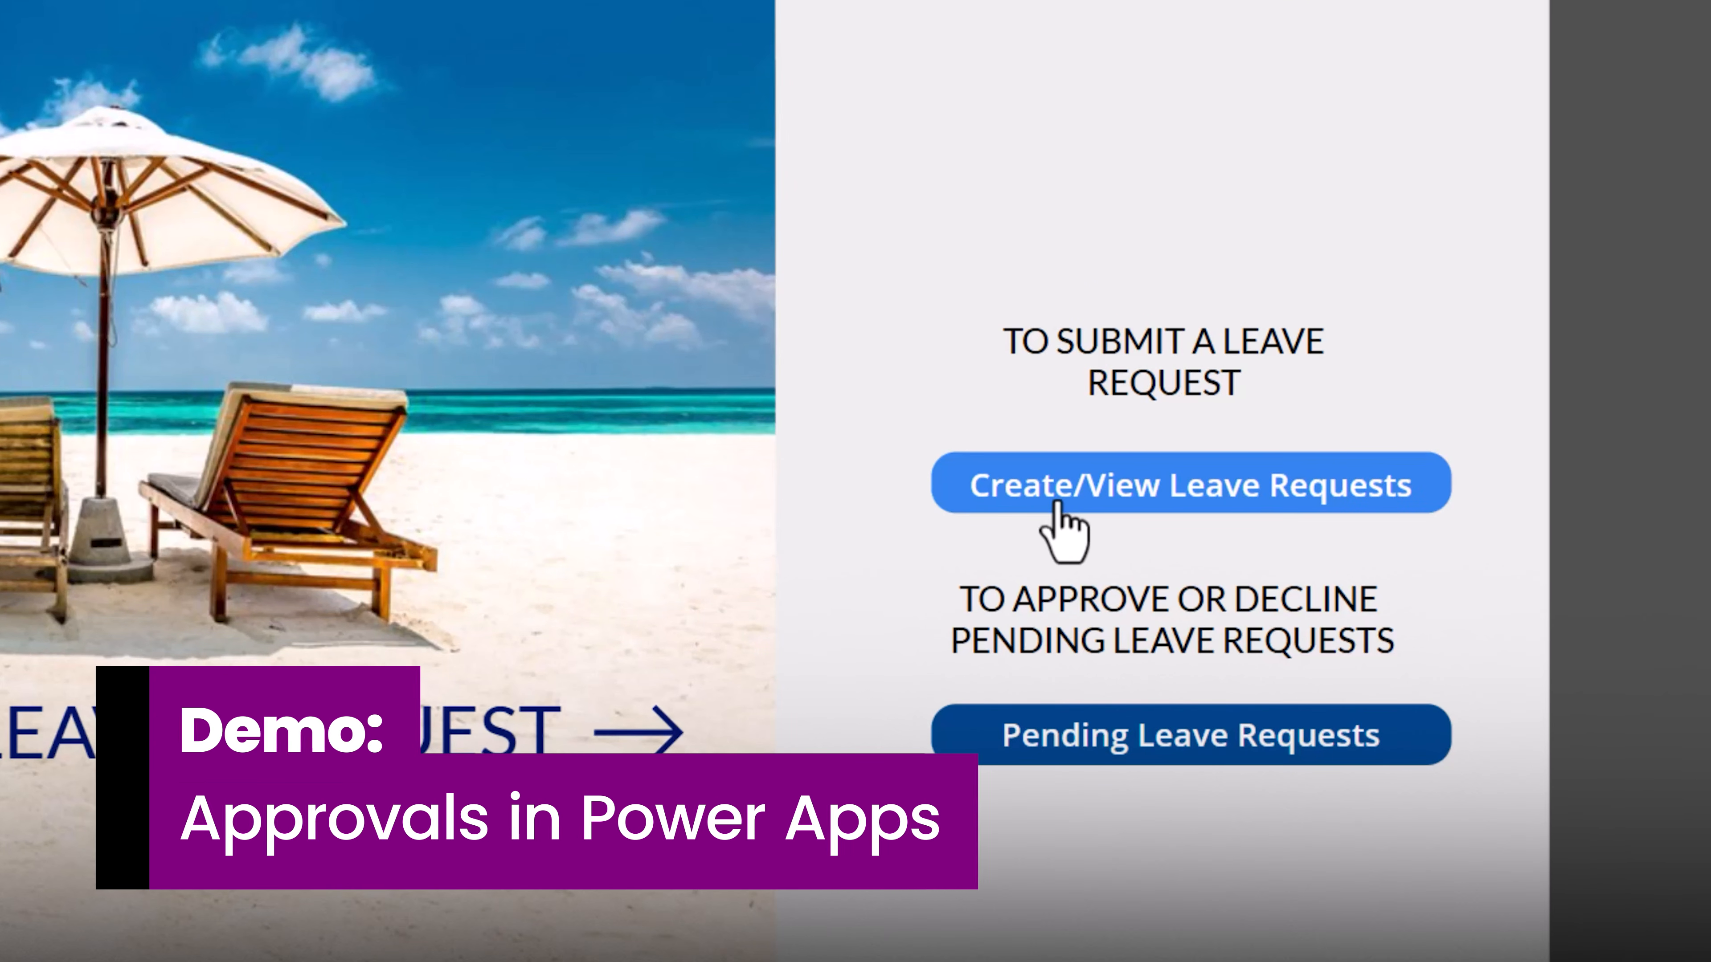
- In the Leave Request App, submit a Vacation request titled Spring Break from 4/1/2025 to 4/11/2025 with detail Spring Break
{"action": "left_click", "coordinate": [1058, 506]}
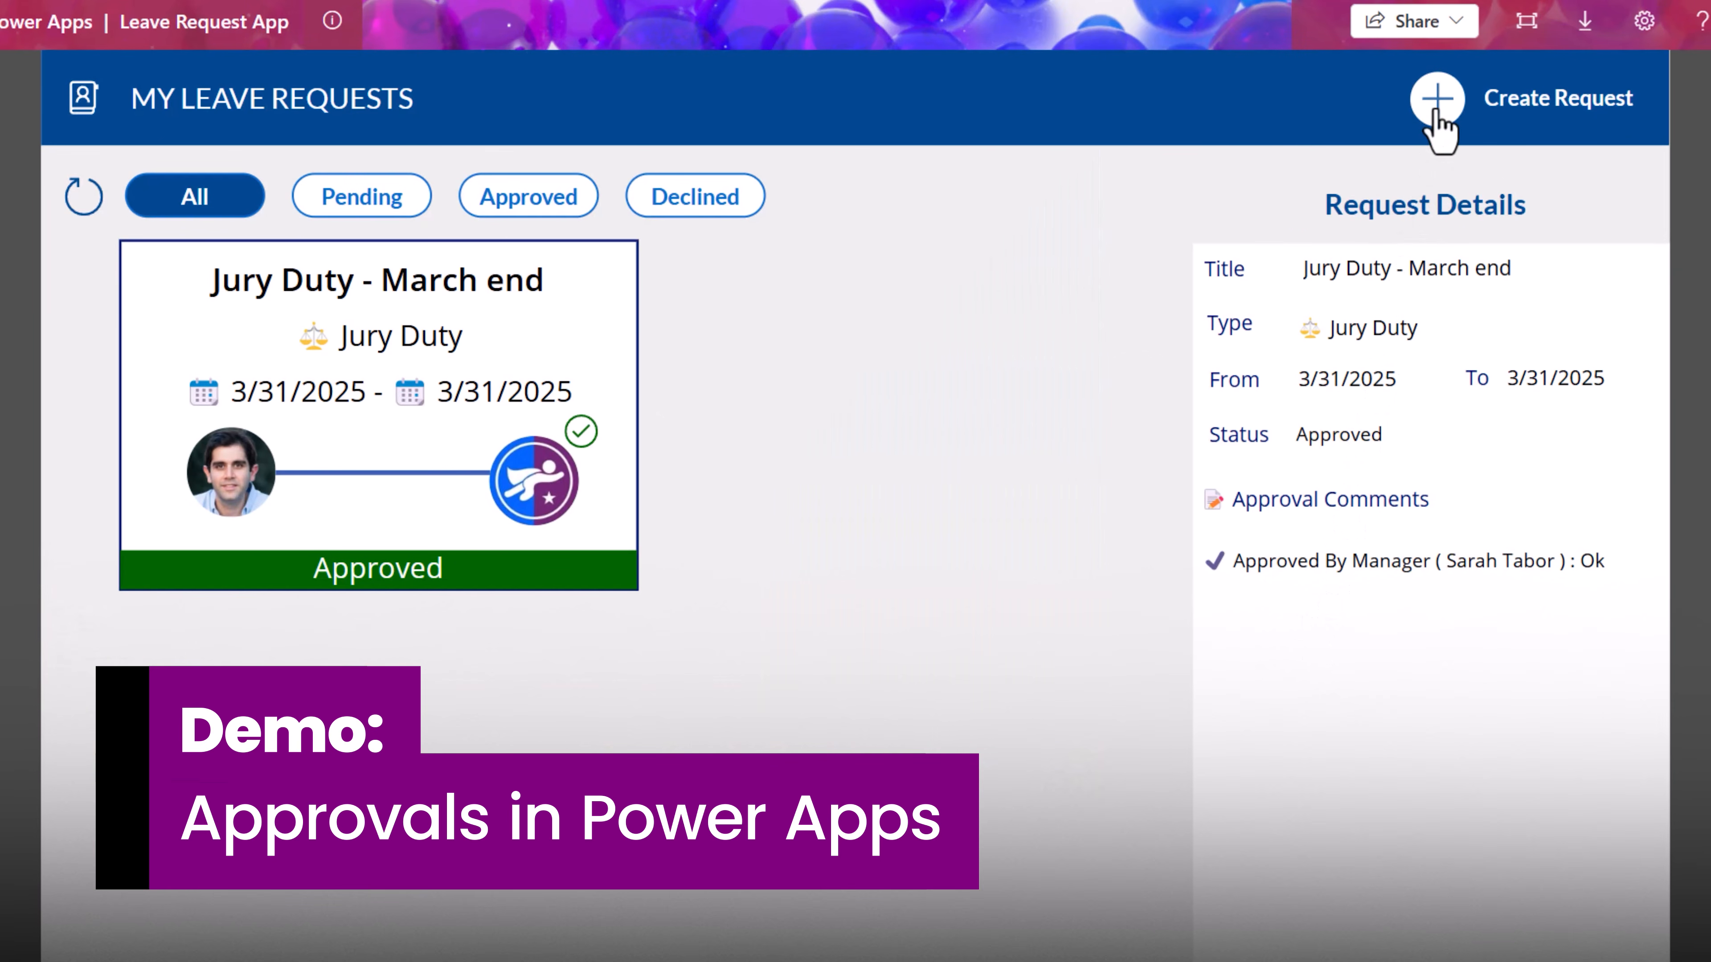
{"action": "left_click", "coordinate": [1436, 114]}
{"action": "left_click", "coordinate": [797, 277]}
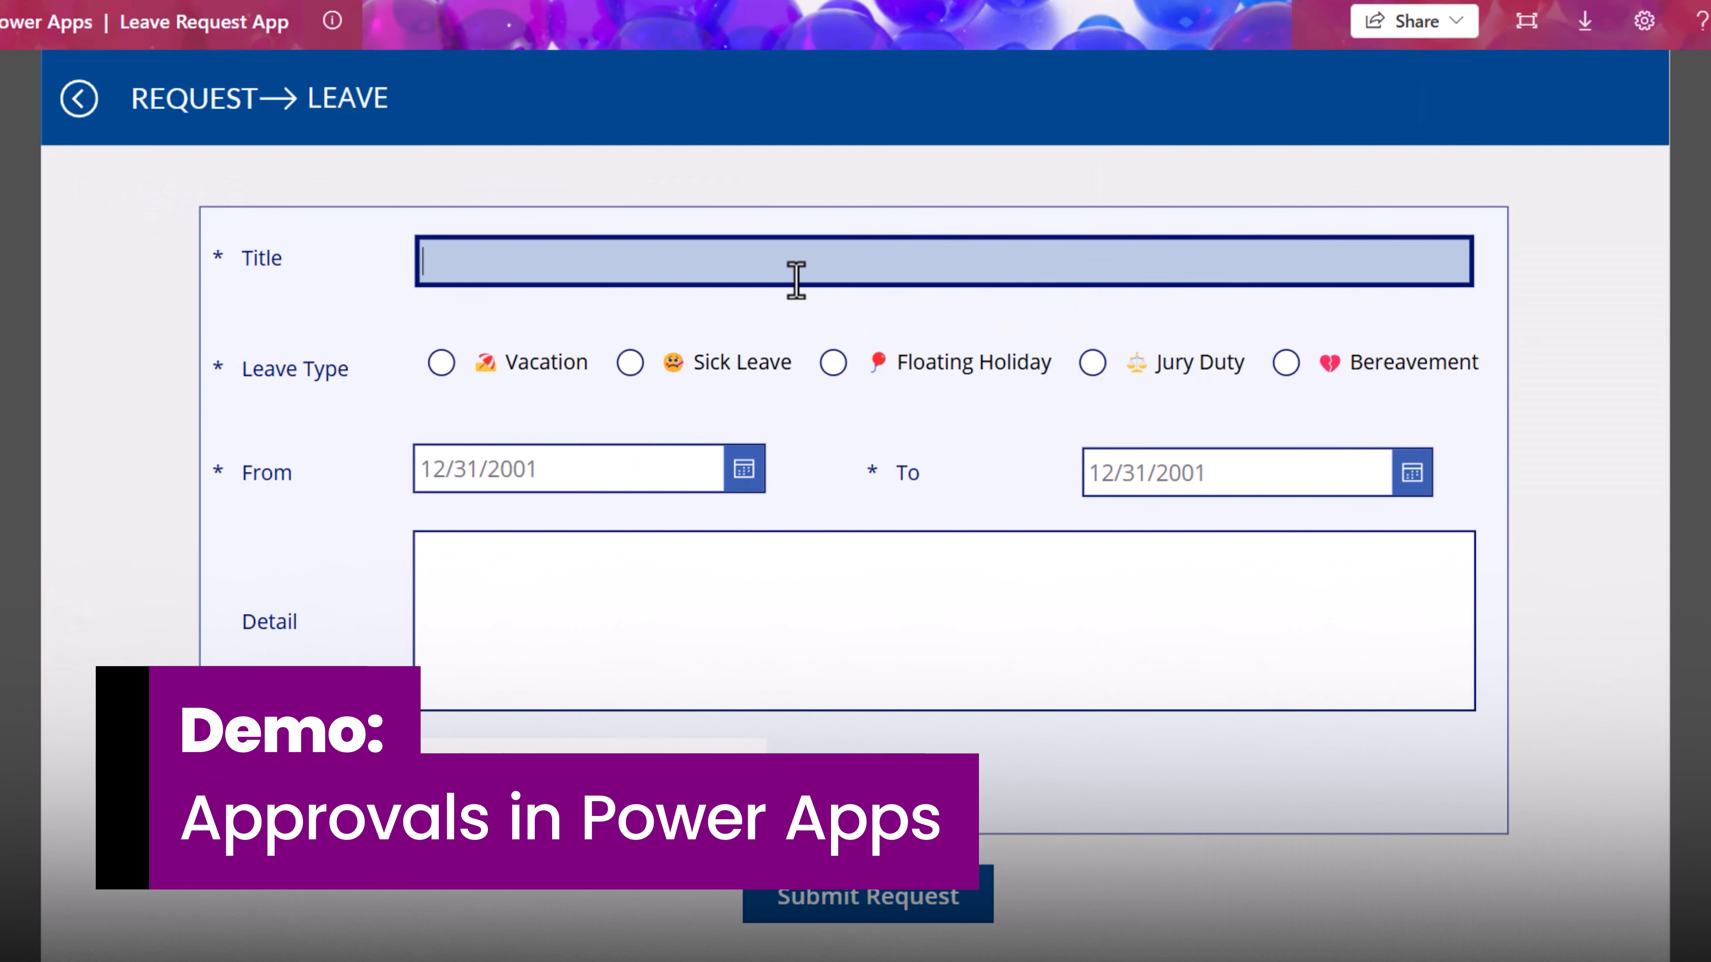
{"action": "type", "text": "Spring Break"}
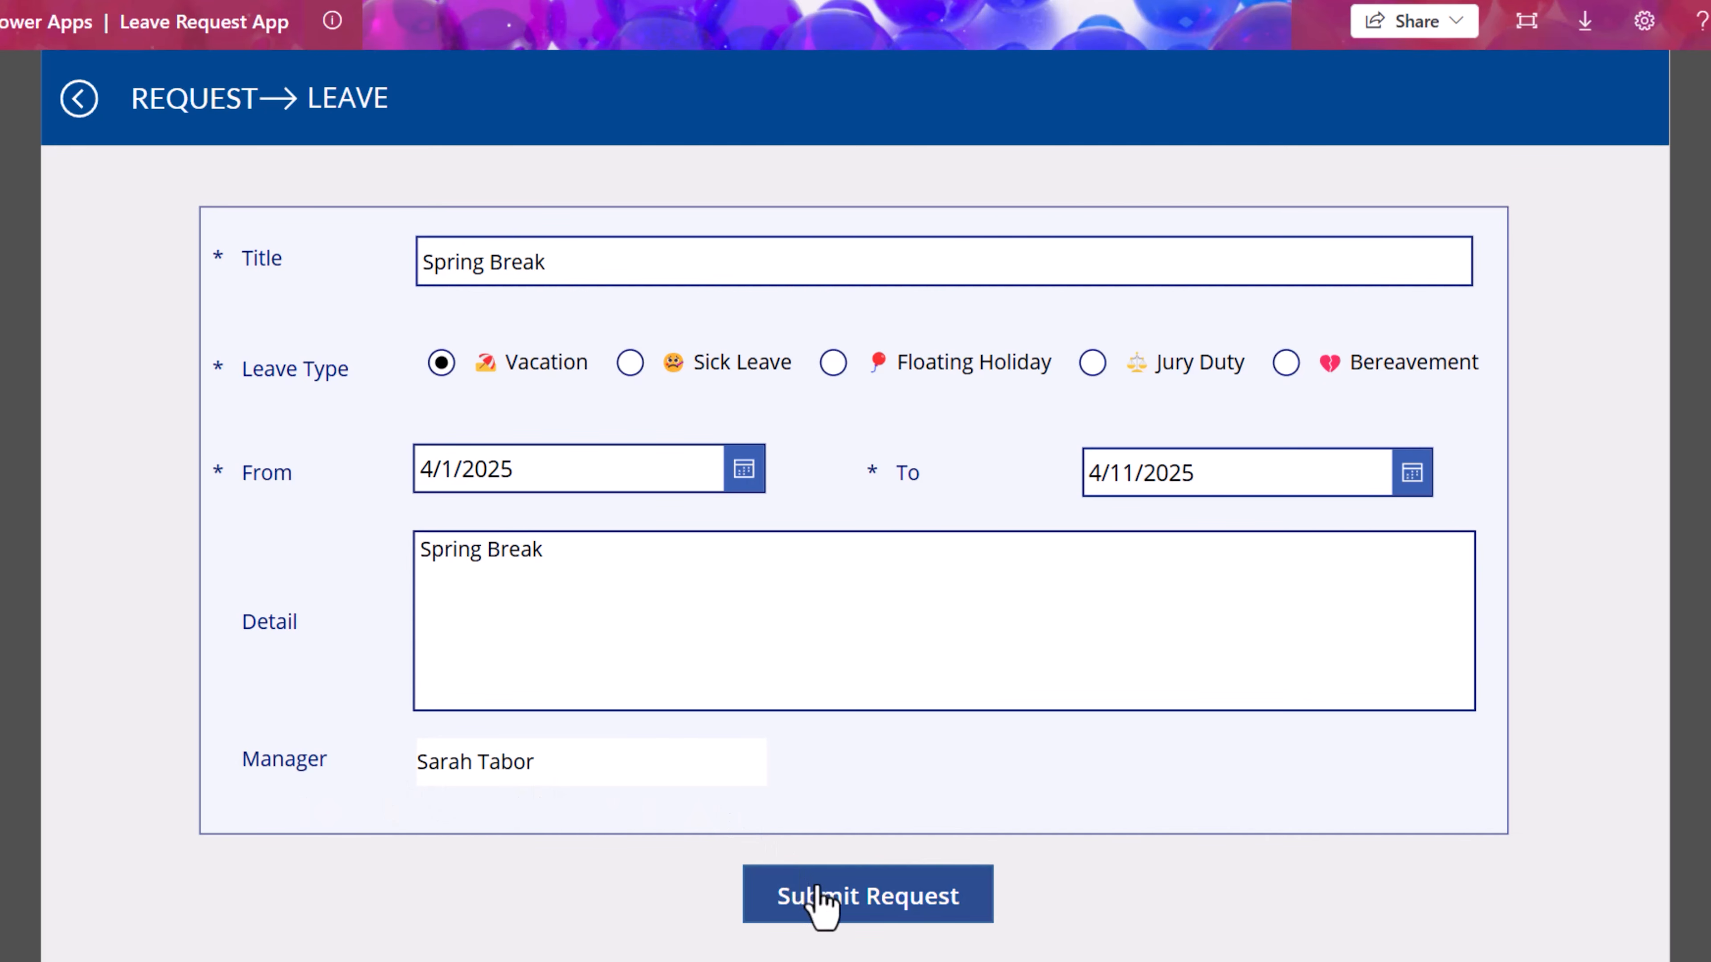
{"action": "left_click", "coordinate": [830, 896]}
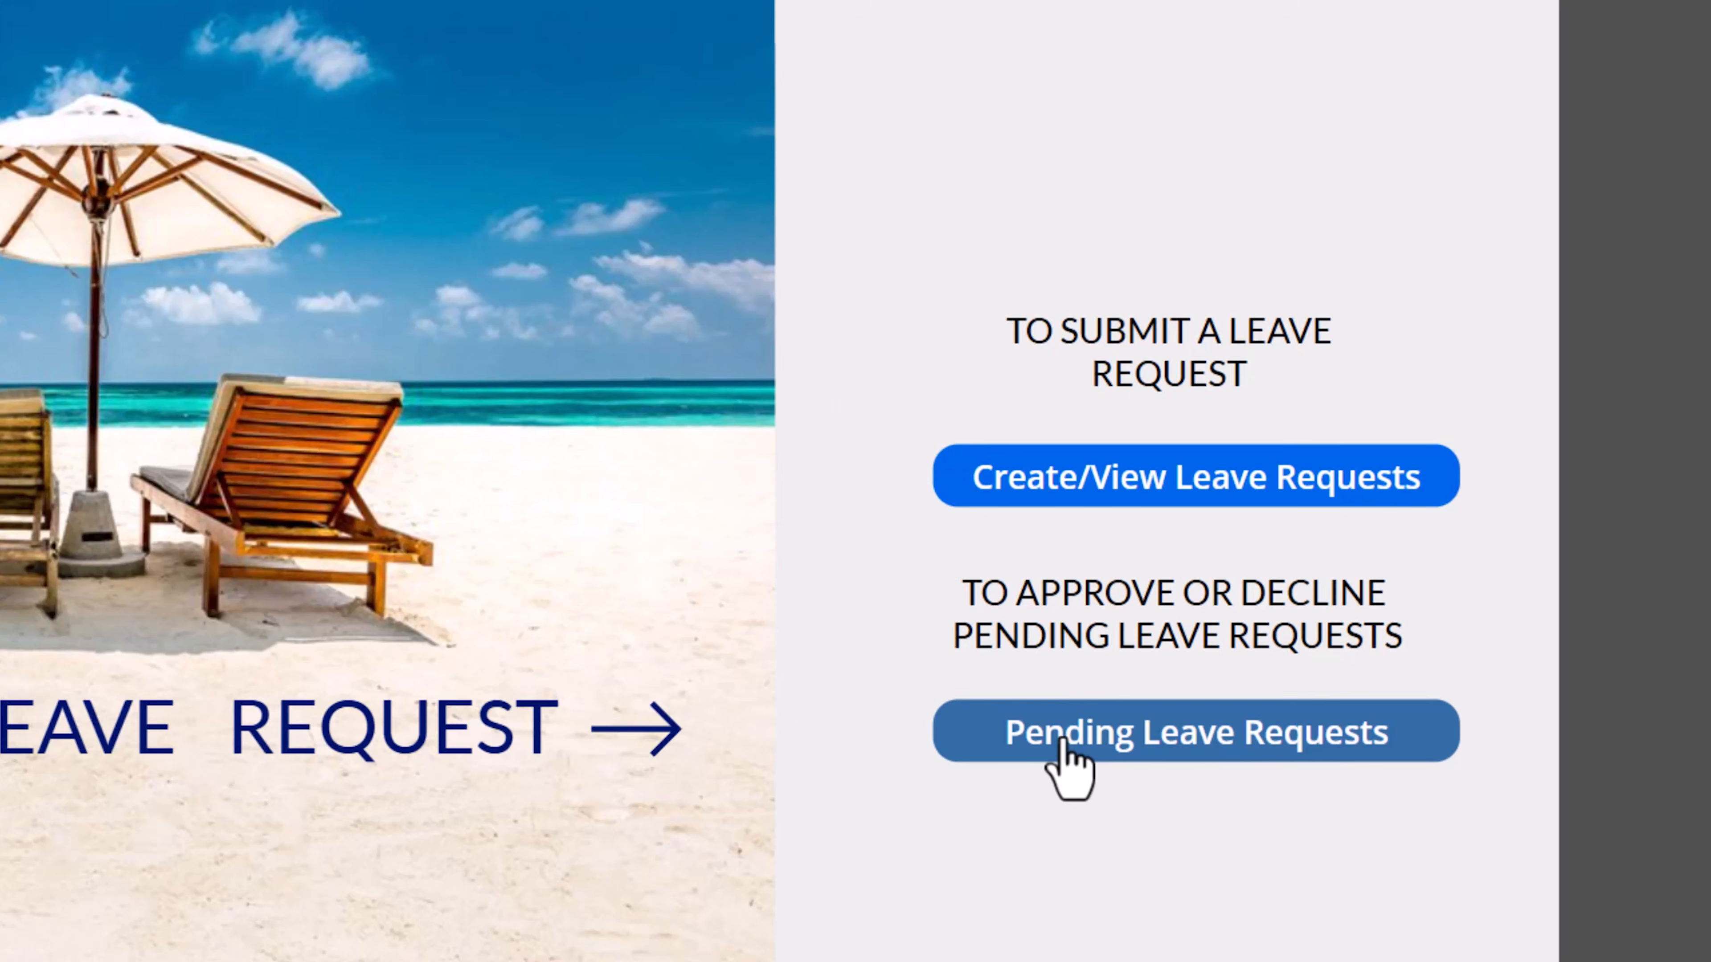
- Open the pending leave requests and start rejecting the Spring Break request with the comment "Take more time off 😜"
{"action": "left_click", "coordinate": [1062, 740]}
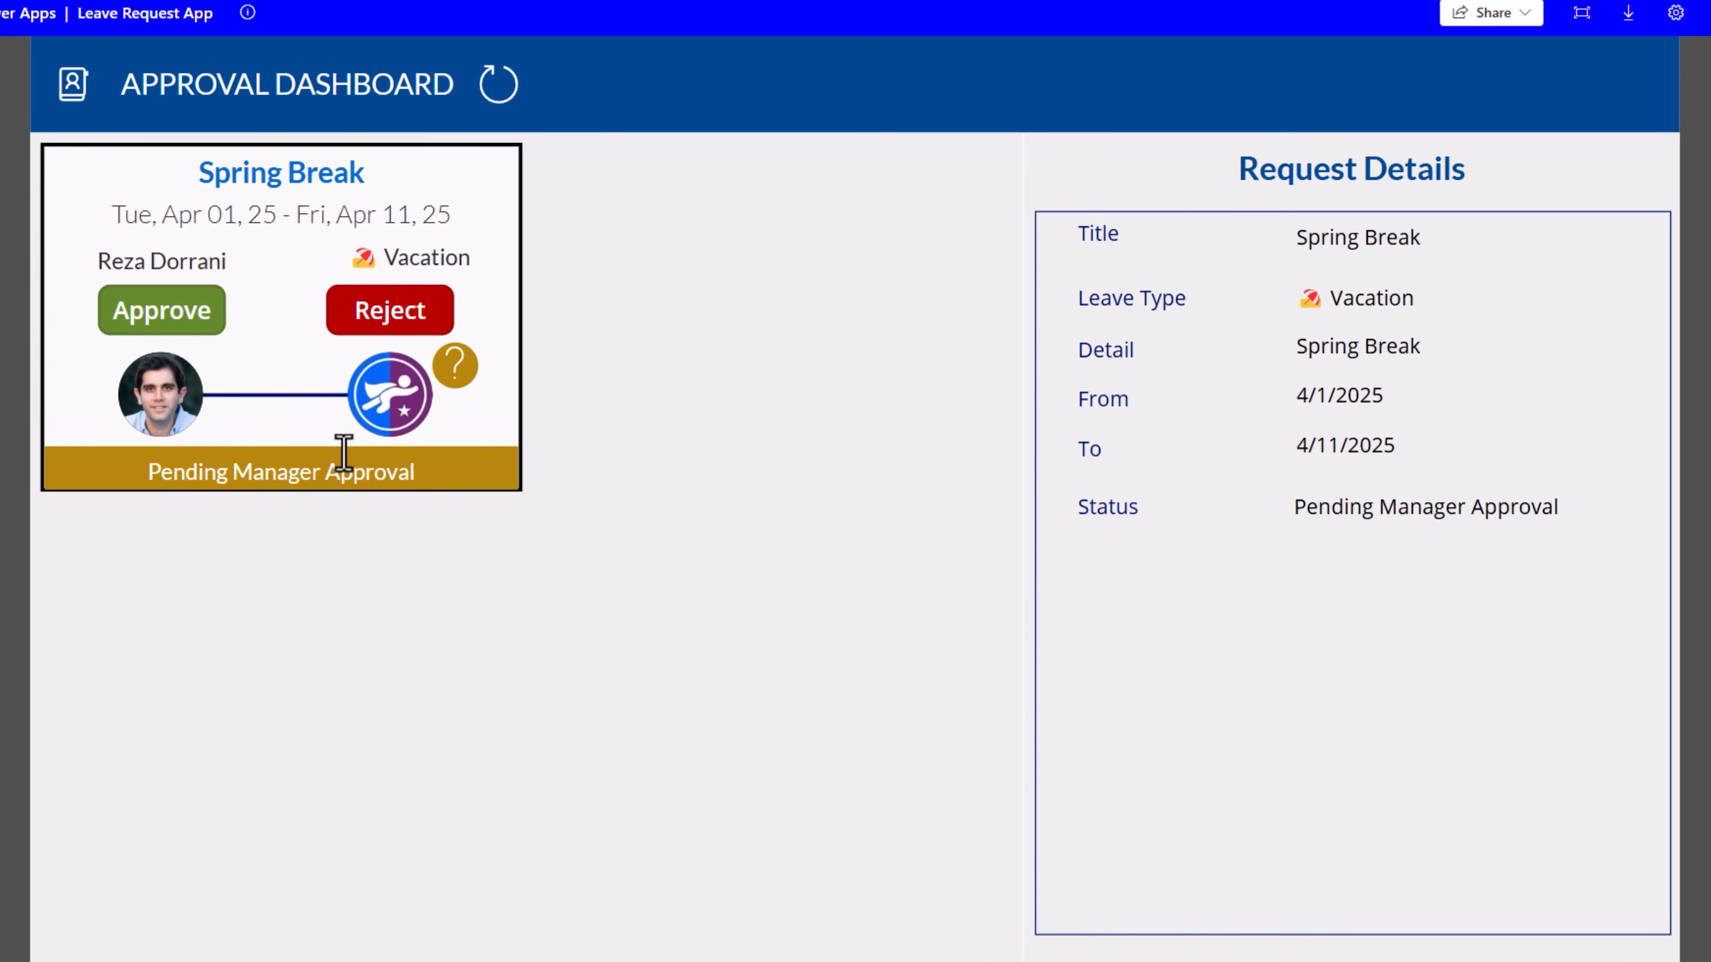
{"action": "left_click", "coordinate": [418, 325]}
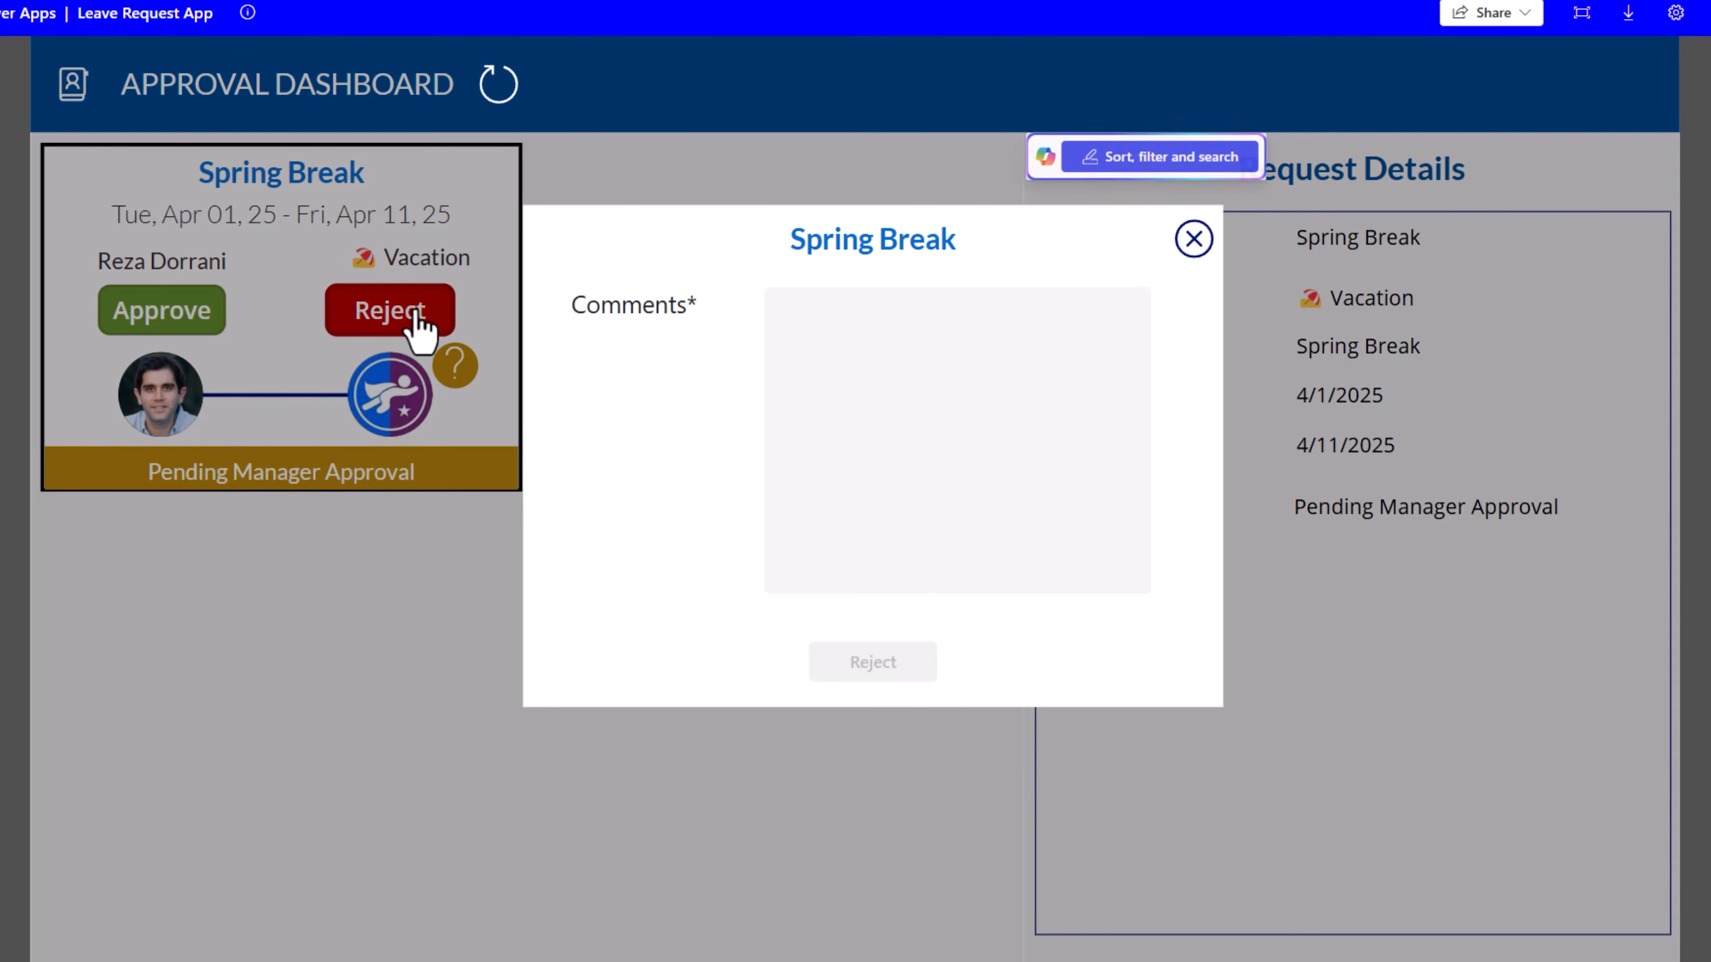
{"action": "left_click", "coordinate": [887, 409]}
{"action": "type", "text": "Take more time off 😜"}
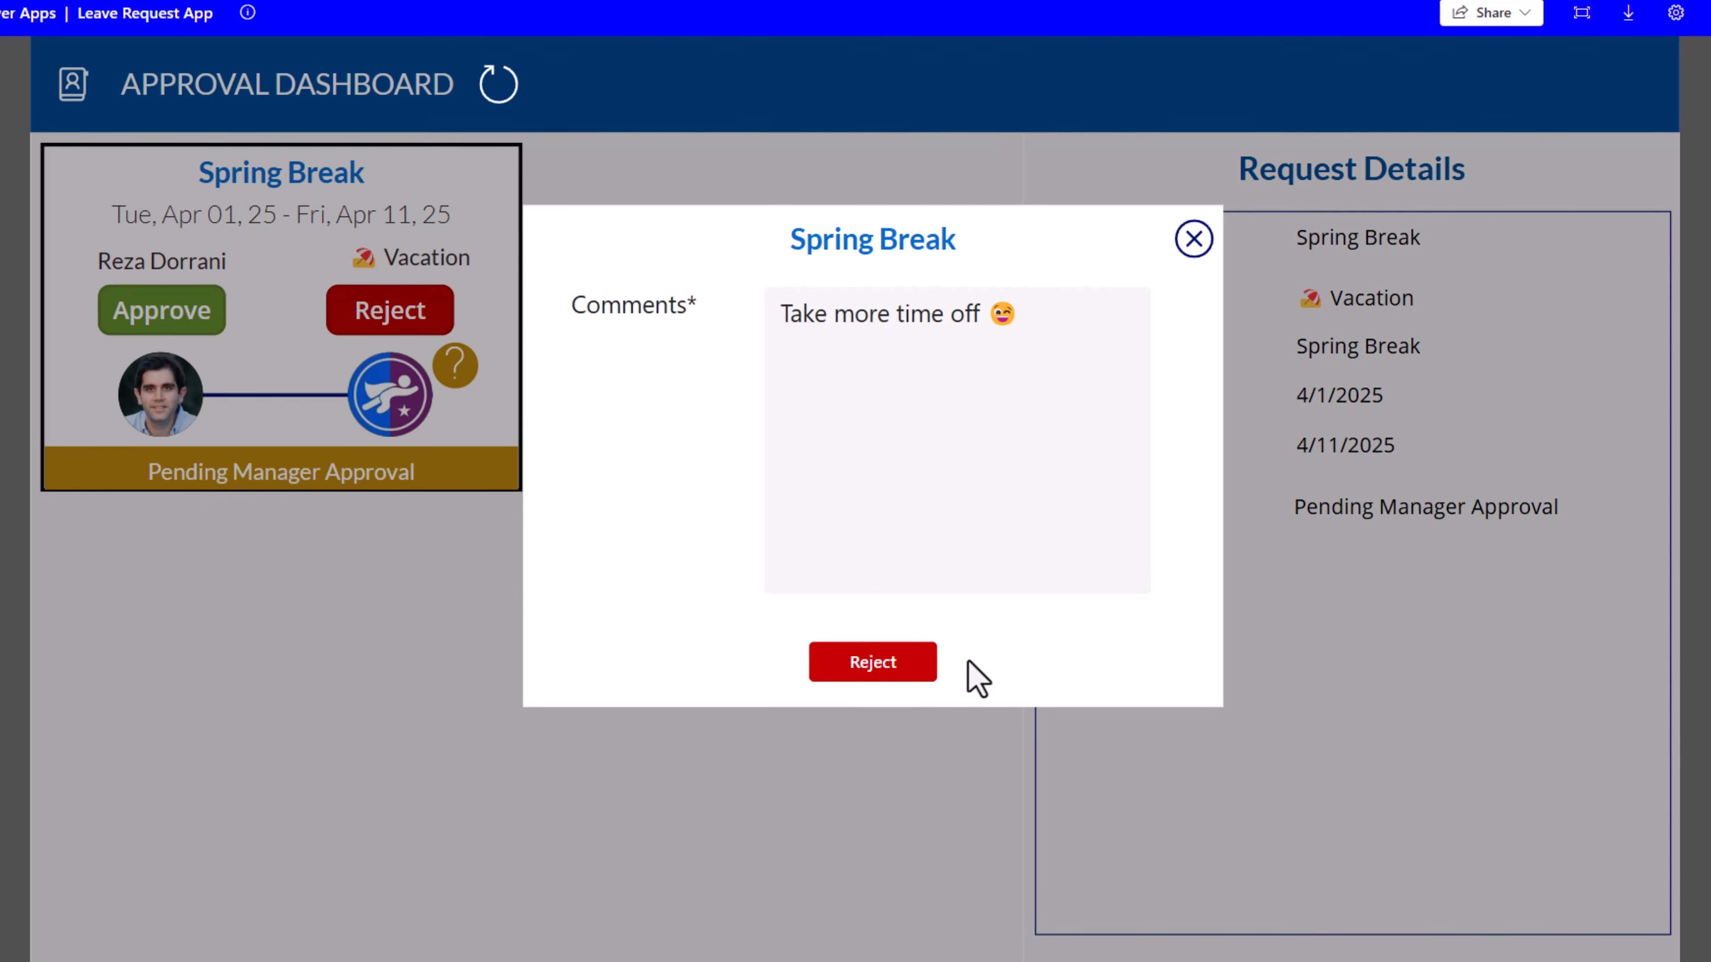
- Clear the rejection comment to test that it is mandatory, and put back "Take more time off 😜"
{"action": "triple_click", "coordinate": [848, 329]}
{"action": "key", "text": "ctrl+c"}
{"action": "key", "text": "BackSpace"}
{"action": "left_click", "coordinate": [714, 438]}
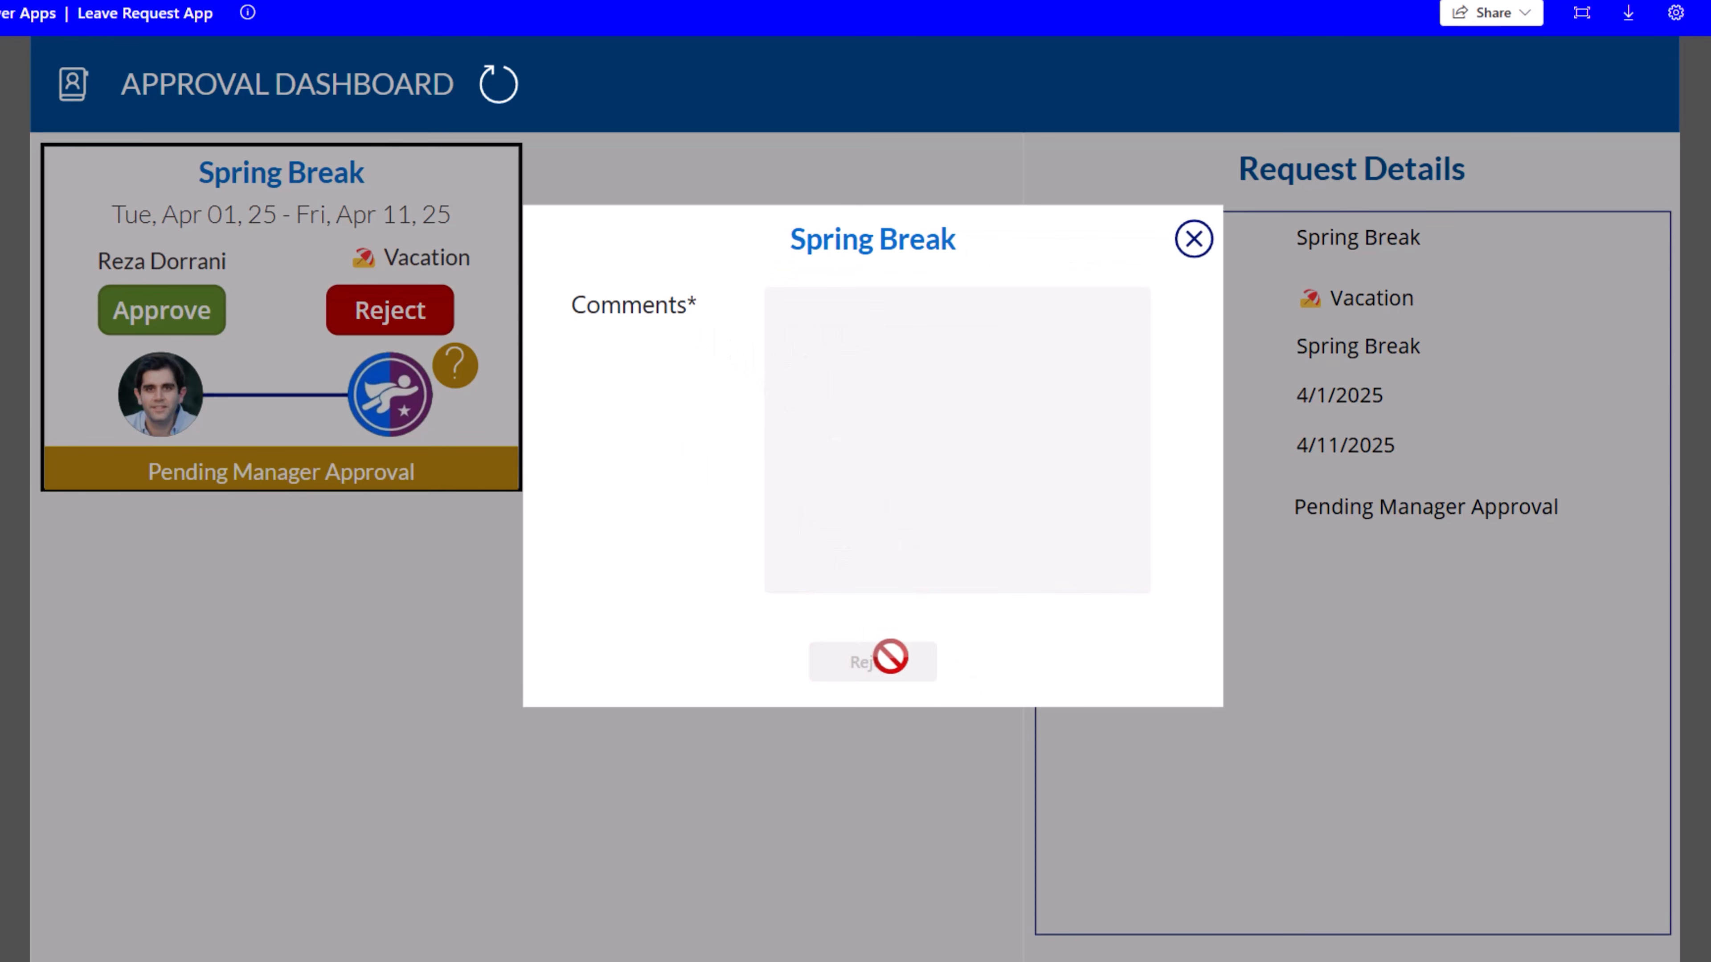
{"action": "left_click", "coordinate": [879, 489]}
{"action": "key", "text": "ctrl+v"}
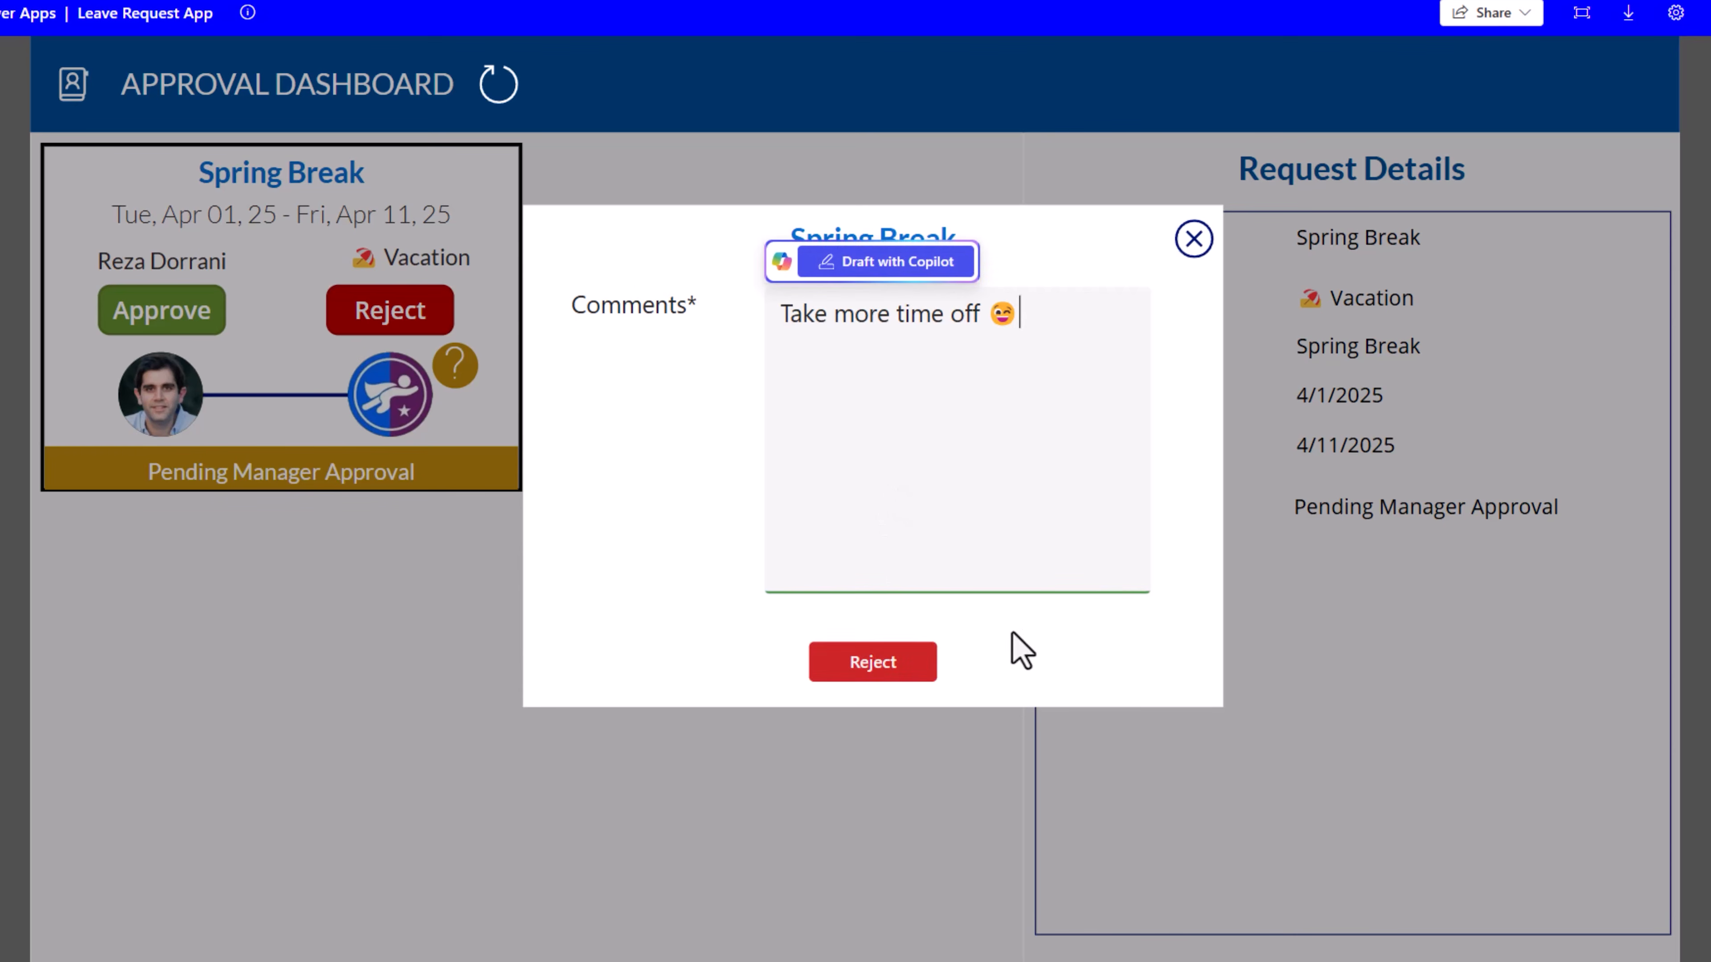
- Submit the rejection of the Spring Break request and refresh the Approval Dashboard
{"action": "left_click", "coordinate": [1022, 658]}
{"action": "left_click", "coordinate": [900, 677]}
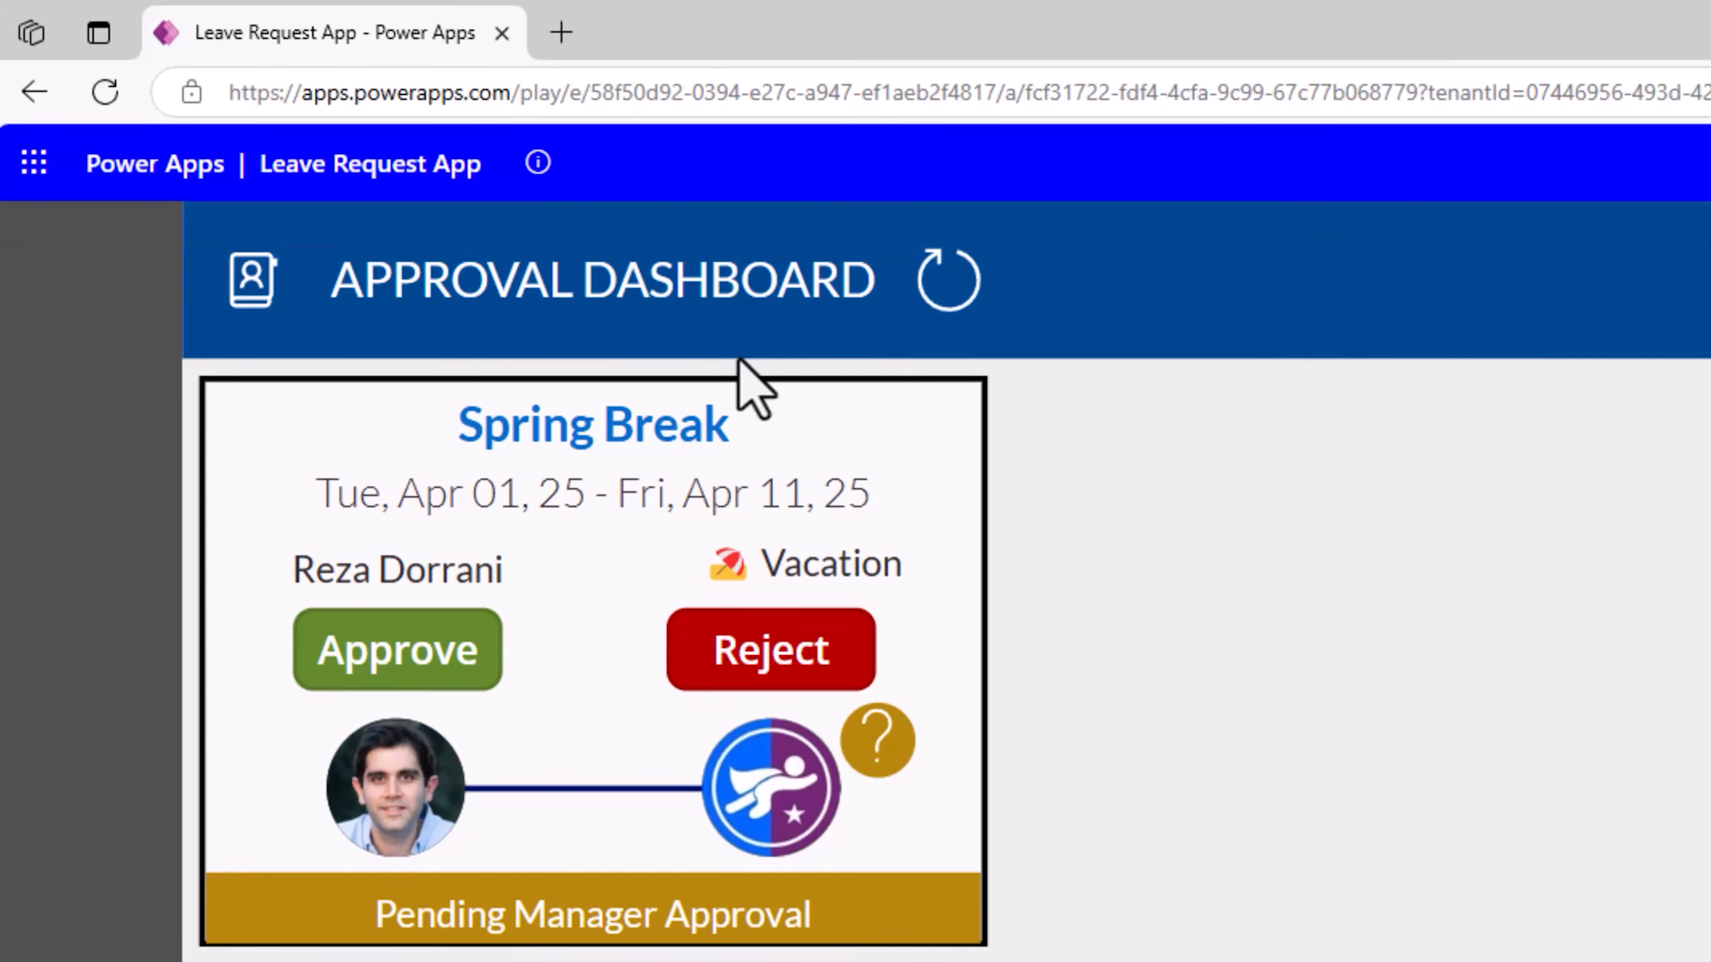
{"action": "left_click", "coordinate": [943, 290]}
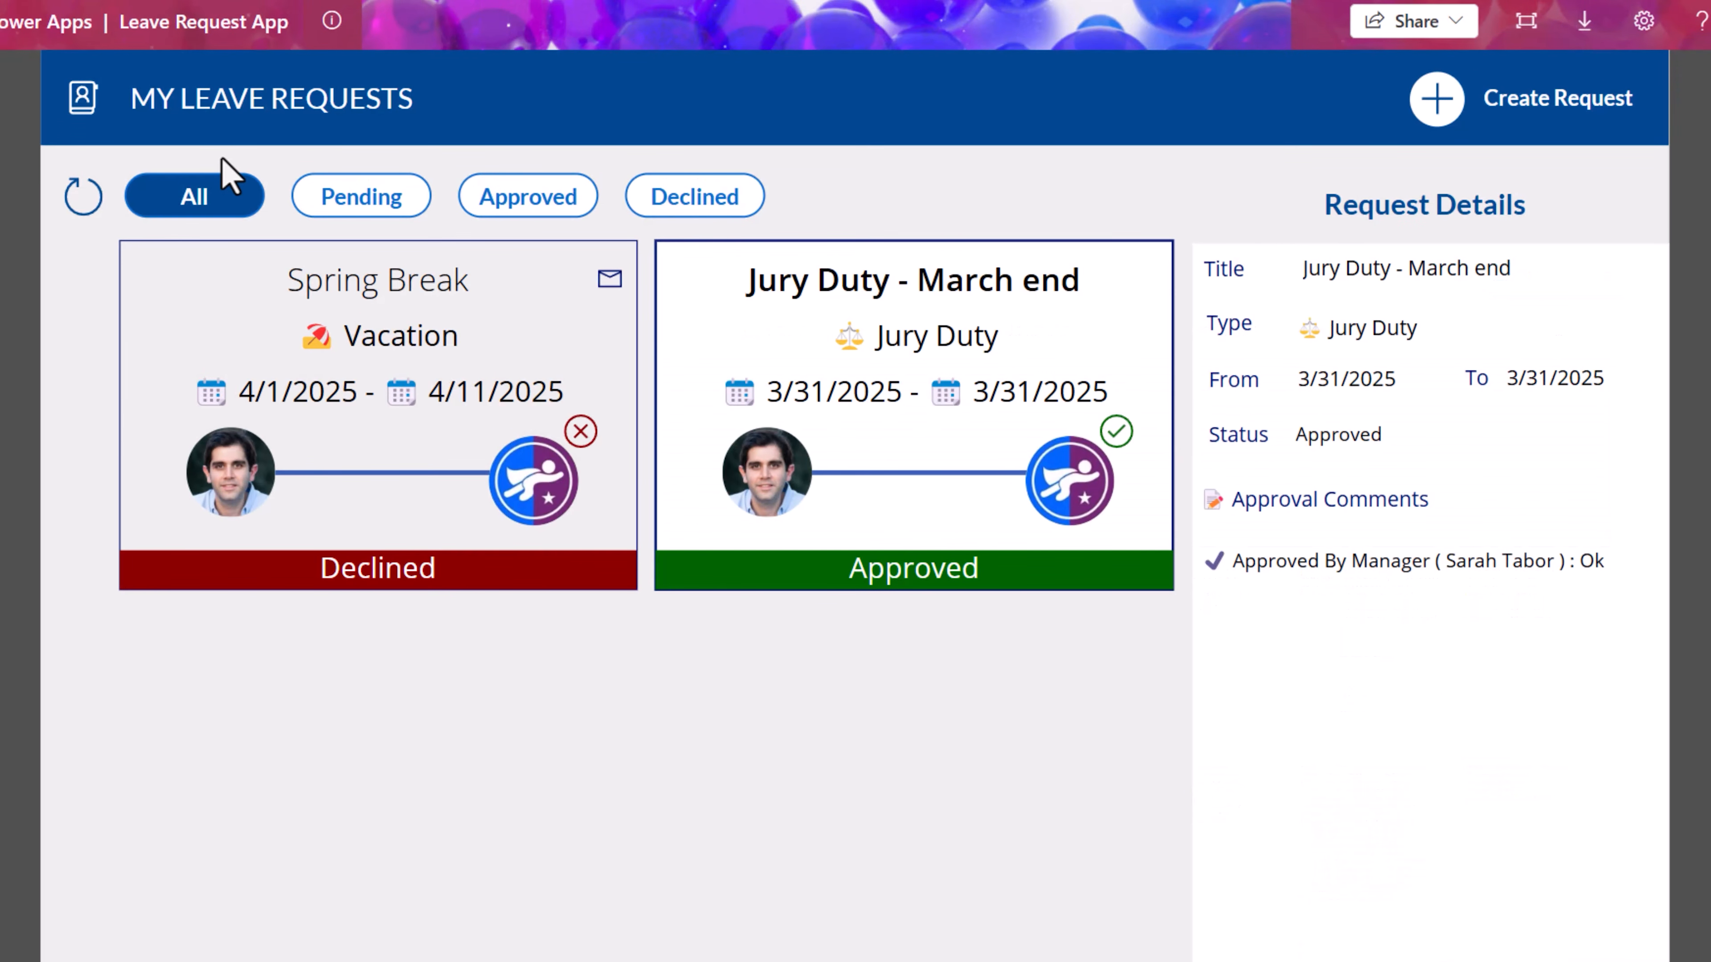
- Open the details of the Spring Break request in My Leave Requests to check its approval comments
{"action": "left_click", "coordinate": [285, 311]}
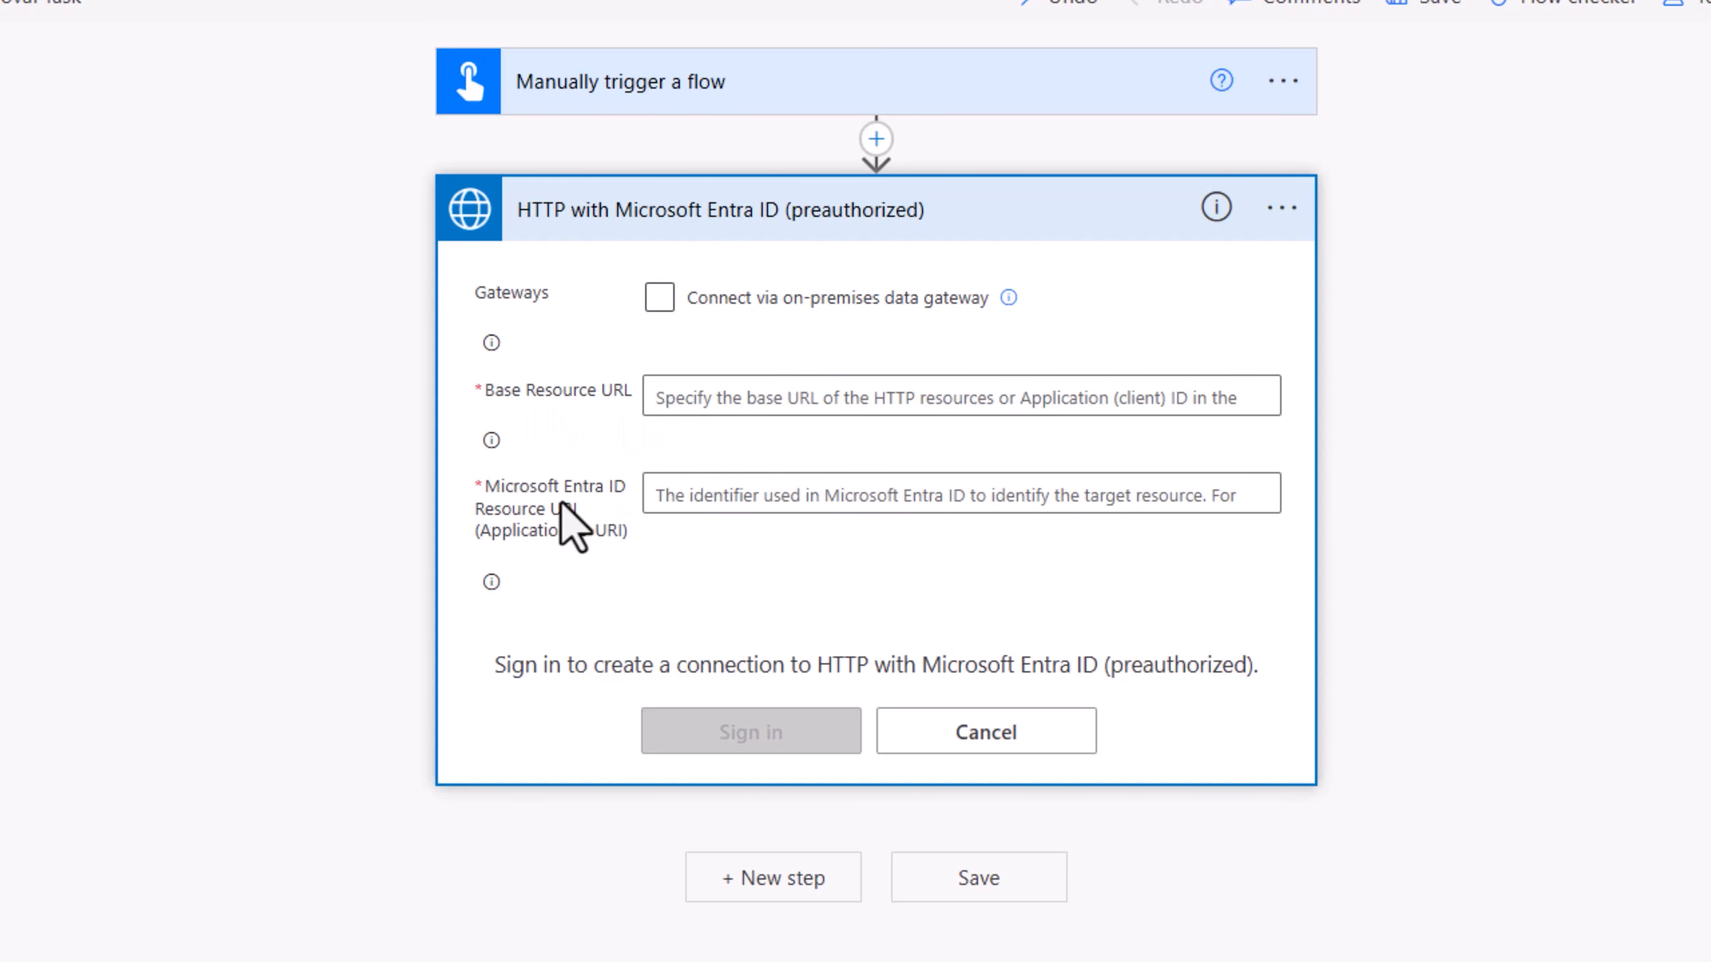
- Examine the Base Resource URL and Microsoft Entra ID Resource URI settings of the HTTP with Microsoft Entra ID (preauthorized) connection
{"action": "mouse_move", "coordinate": [544, 510]}
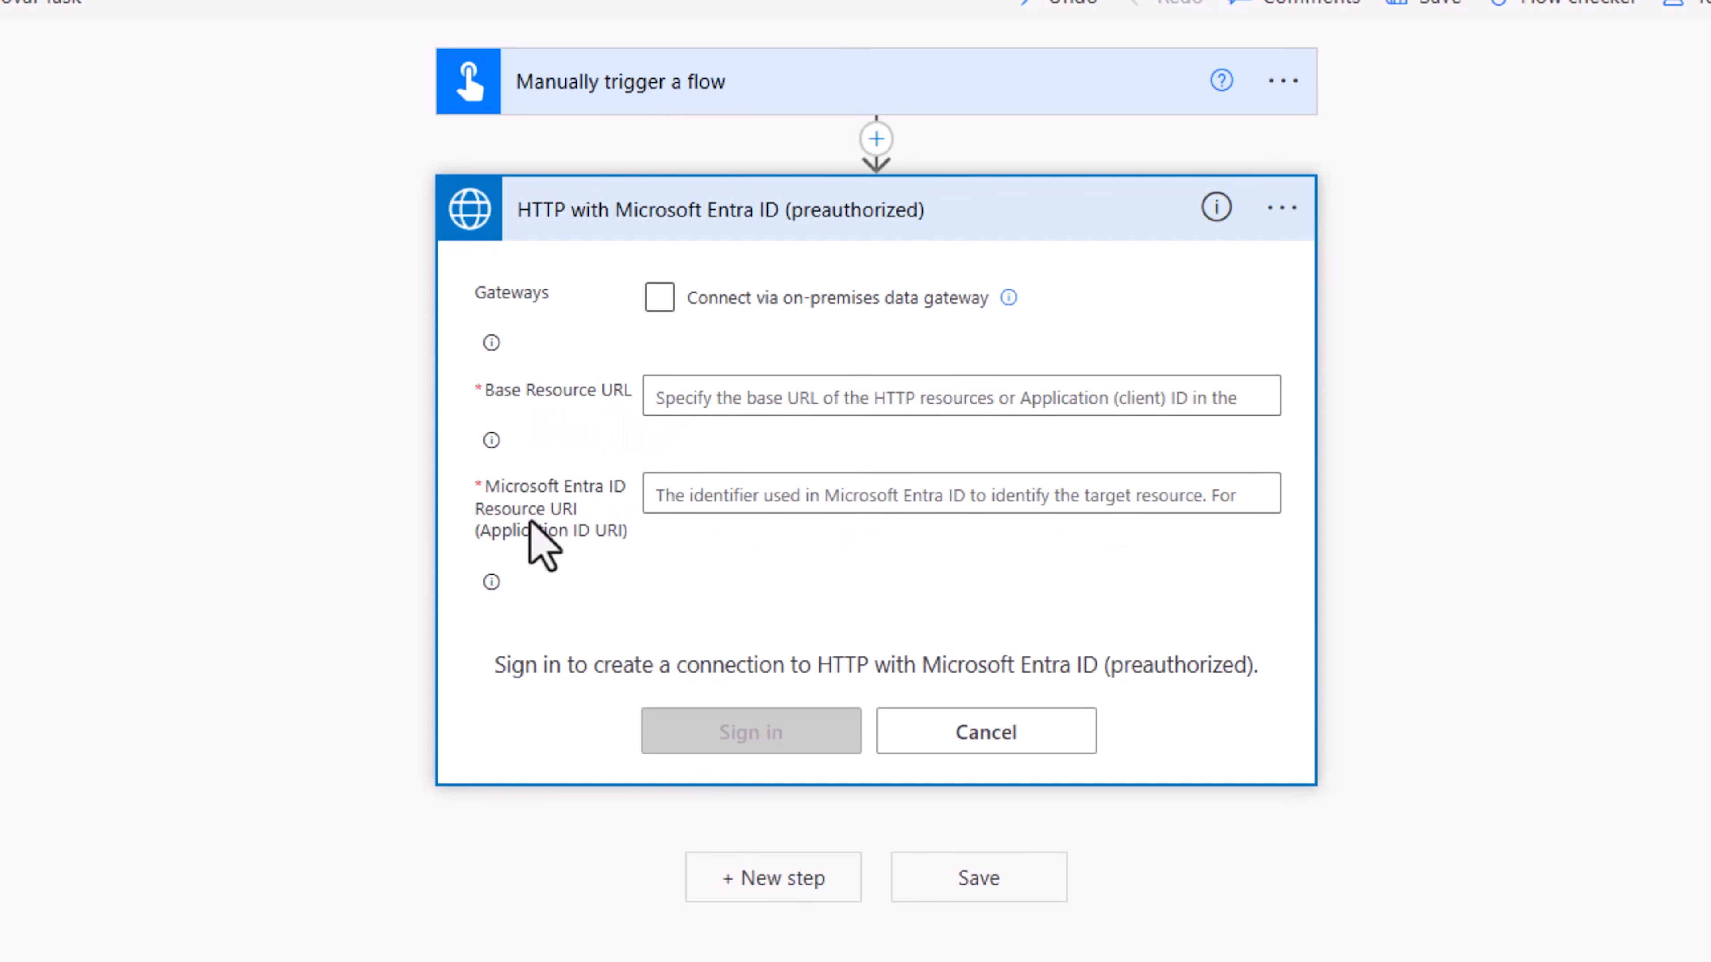